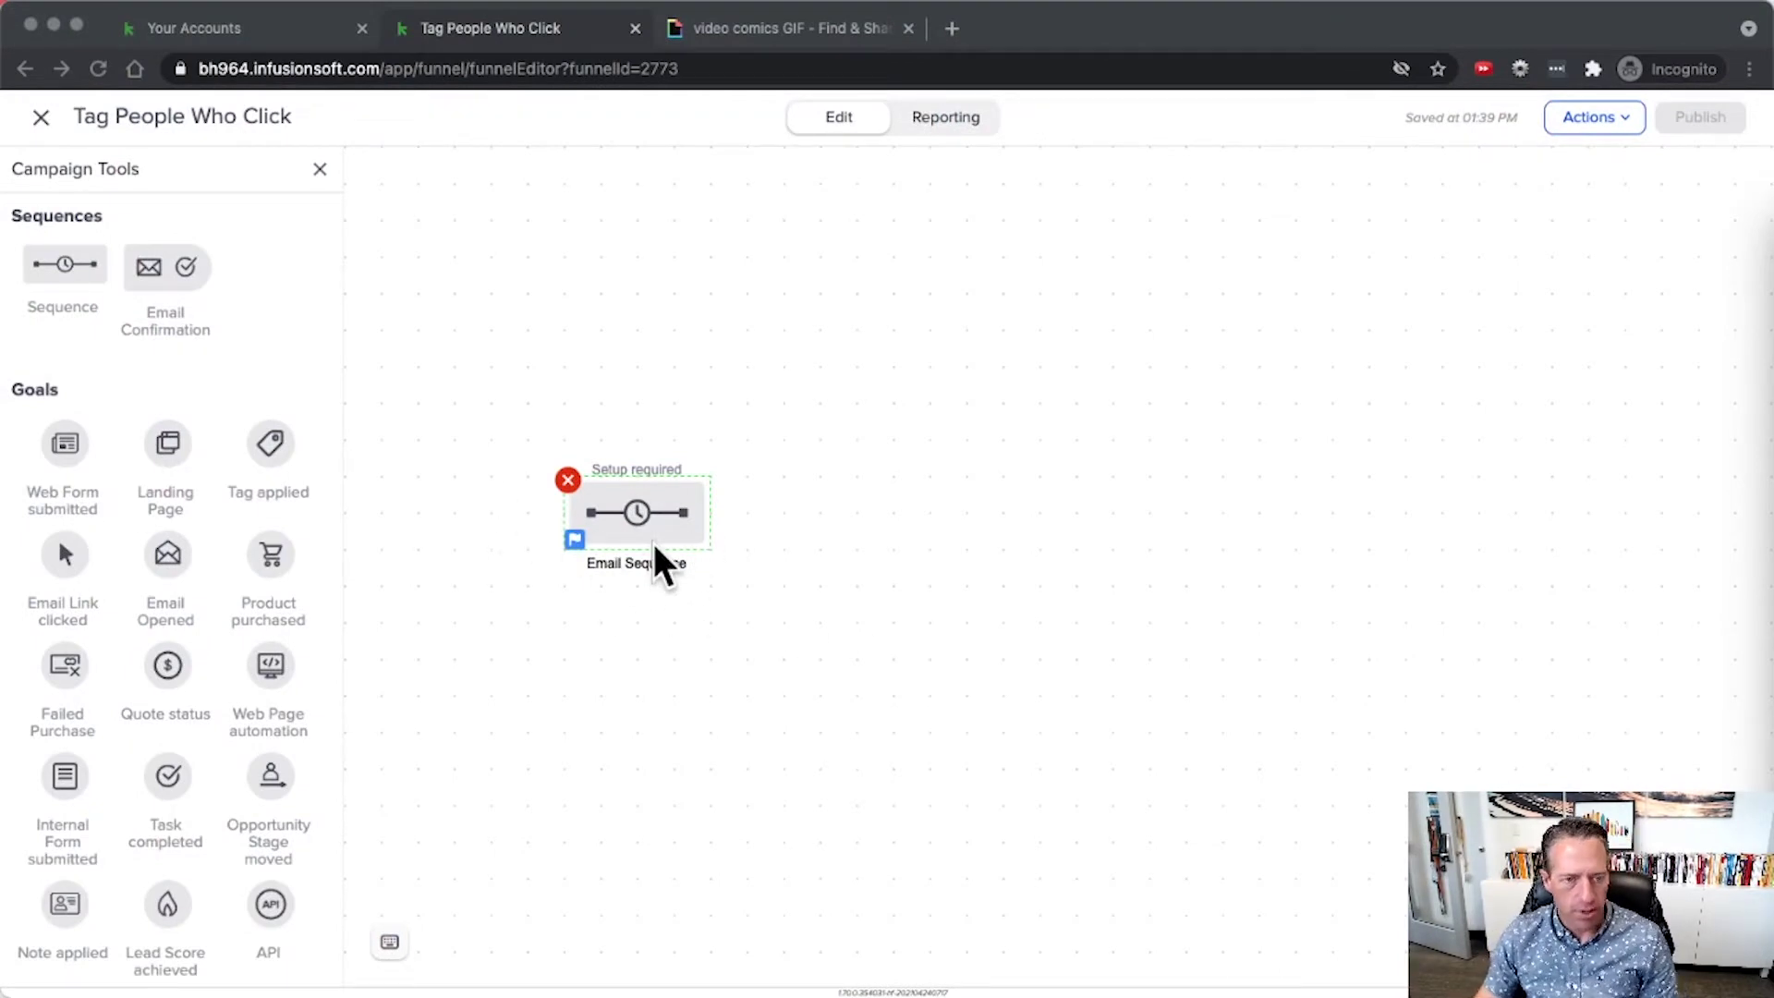
Open the Email Sequence and the Tag People Who Click email, and scroll through its content.
{"action": "double_click", "coordinate": [636, 523]}
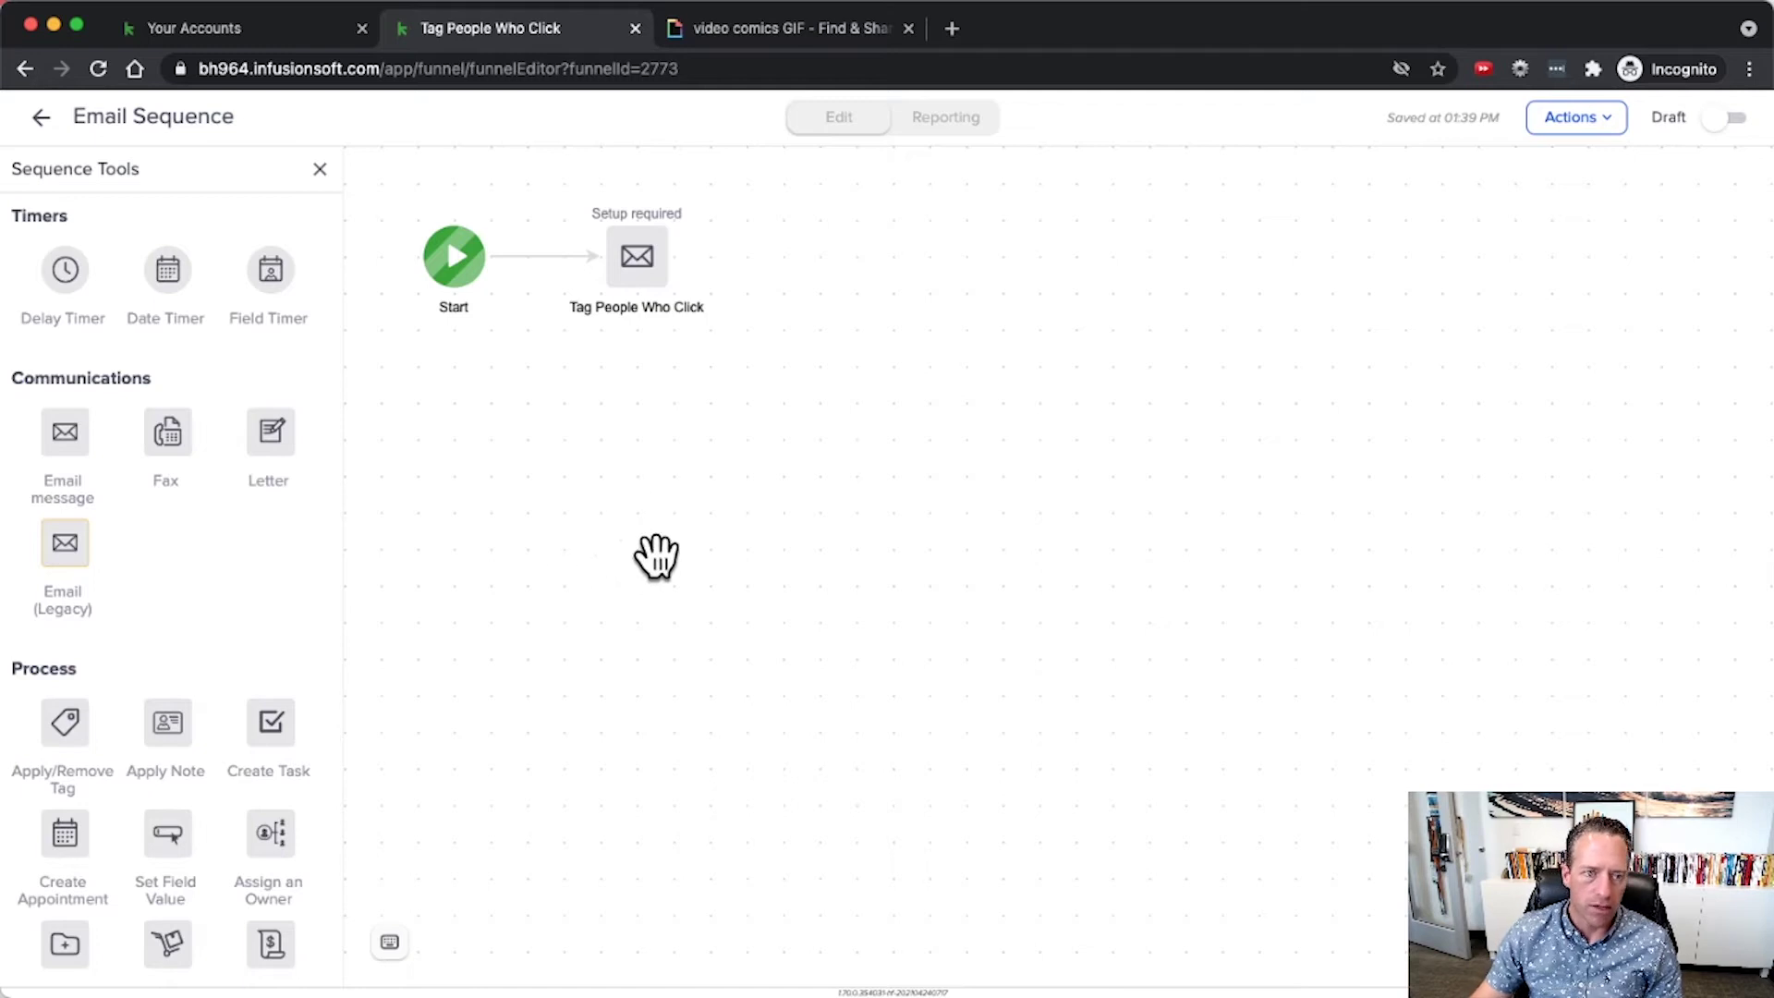
{"action": "double_click", "coordinate": [637, 278]}
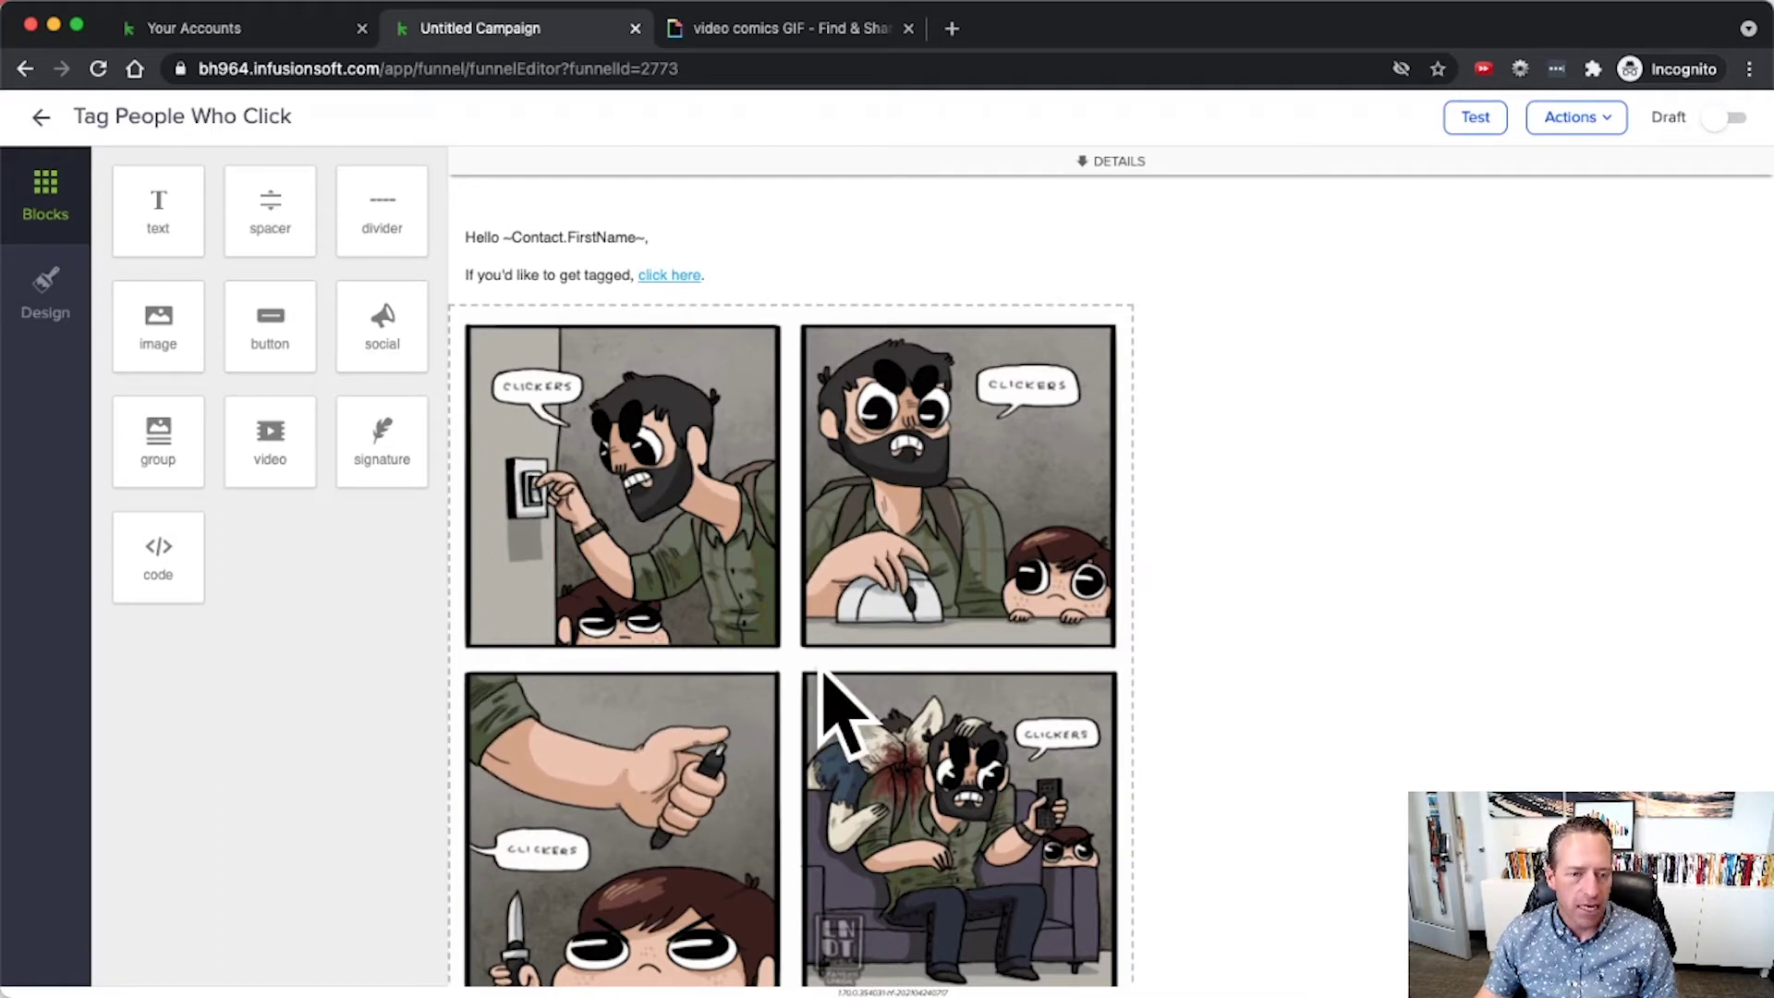
{"action": "scroll", "coordinate": [822, 683], "scroll_direction": "down", "scroll_amount": 5}
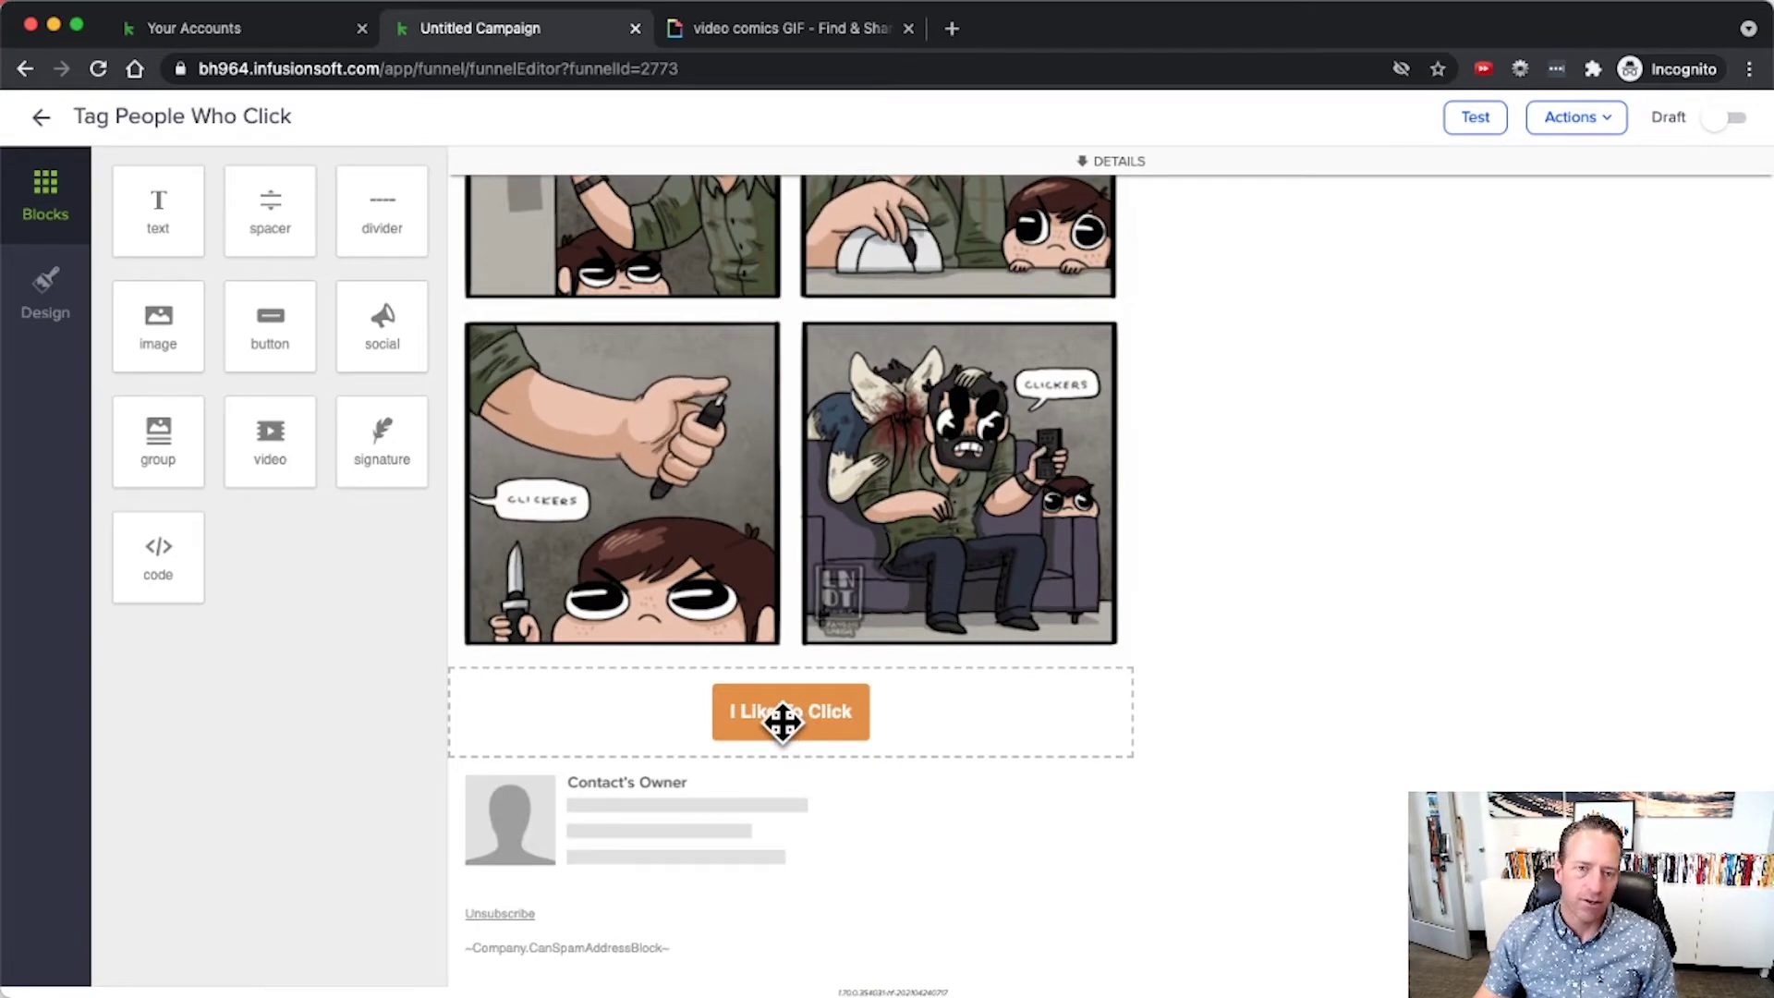
{"action": "scroll", "coordinate": [786, 716], "scroll_direction": "up", "scroll_amount": 5}
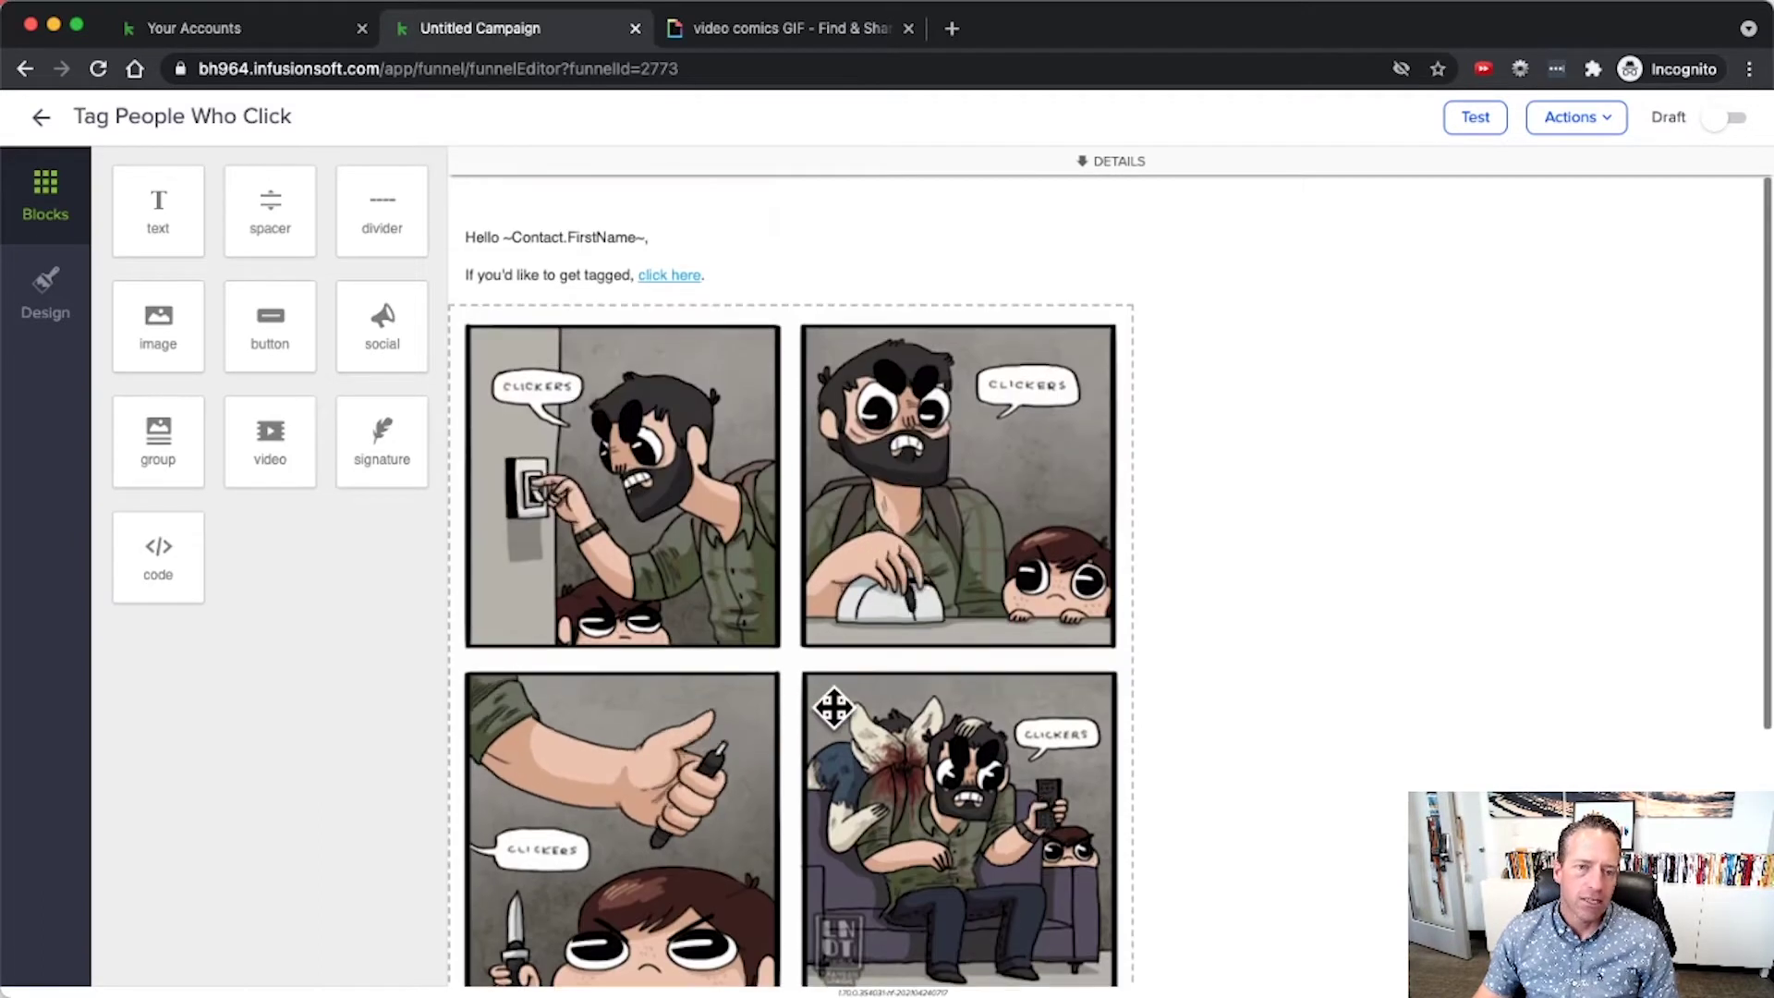
Make the click here link apply the Trigger -> Customer Fulfillment - Start tag when clicked.
{"action": "left_click", "coordinate": [666, 275]}
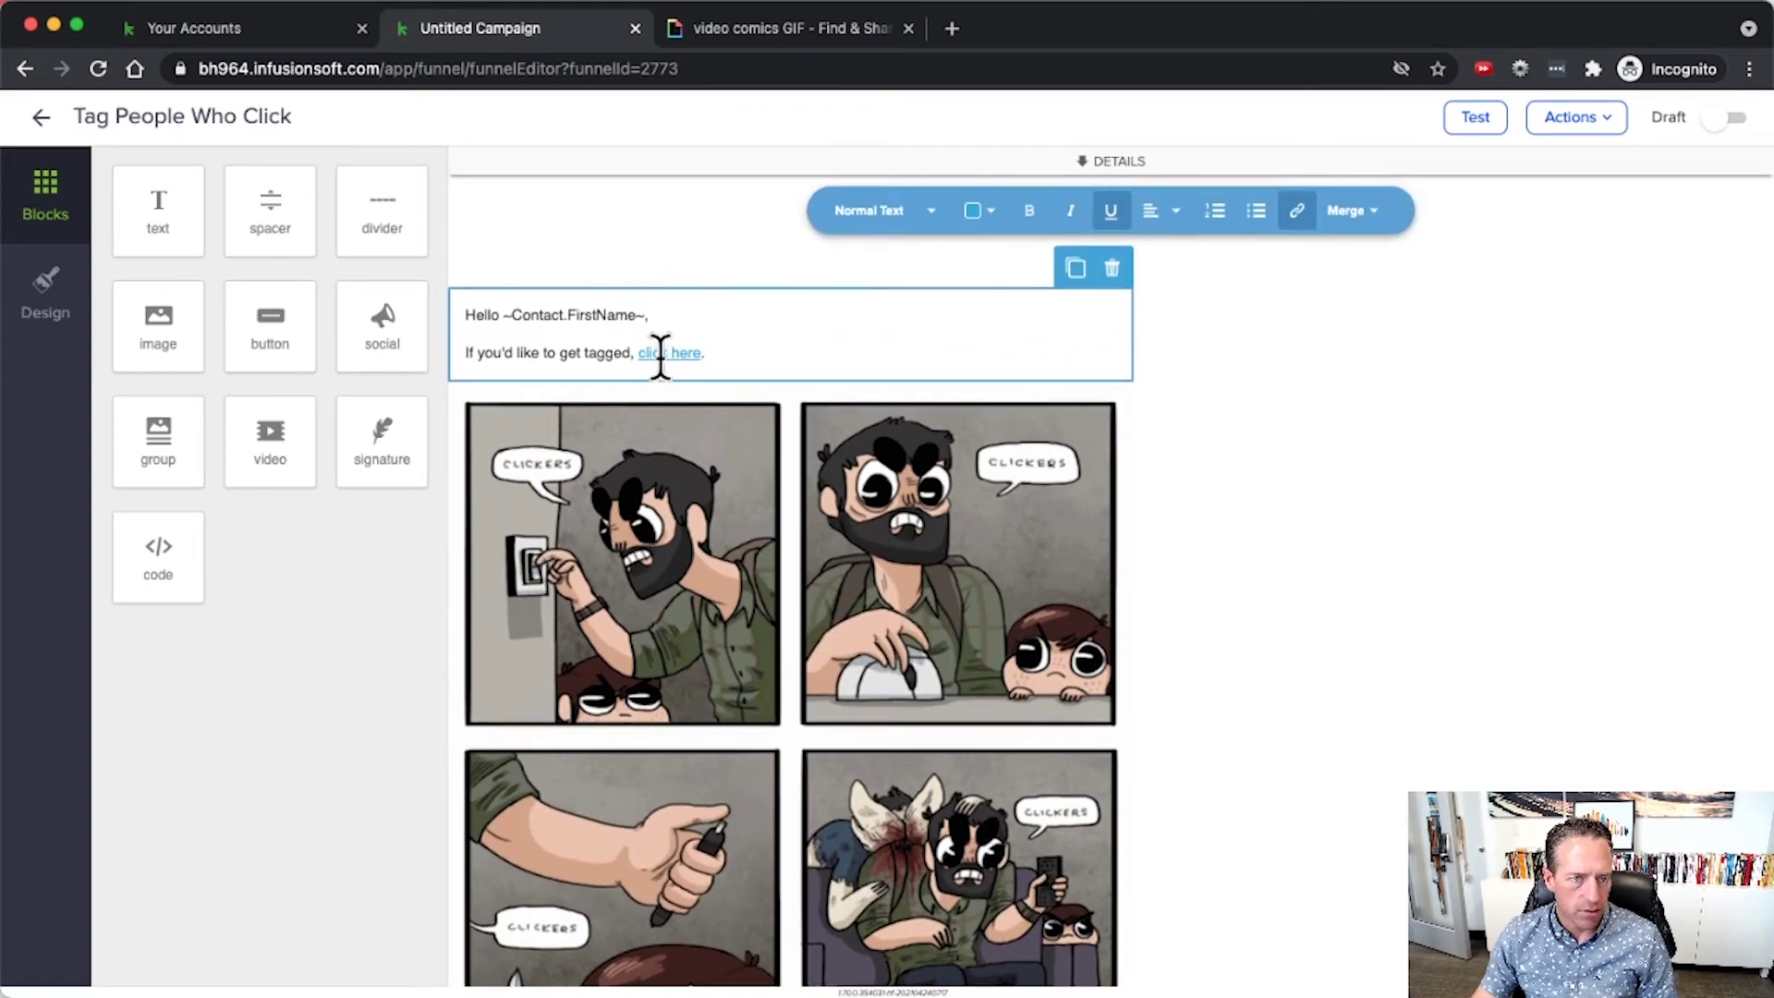
{"action": "left_click", "coordinate": [1298, 214]}
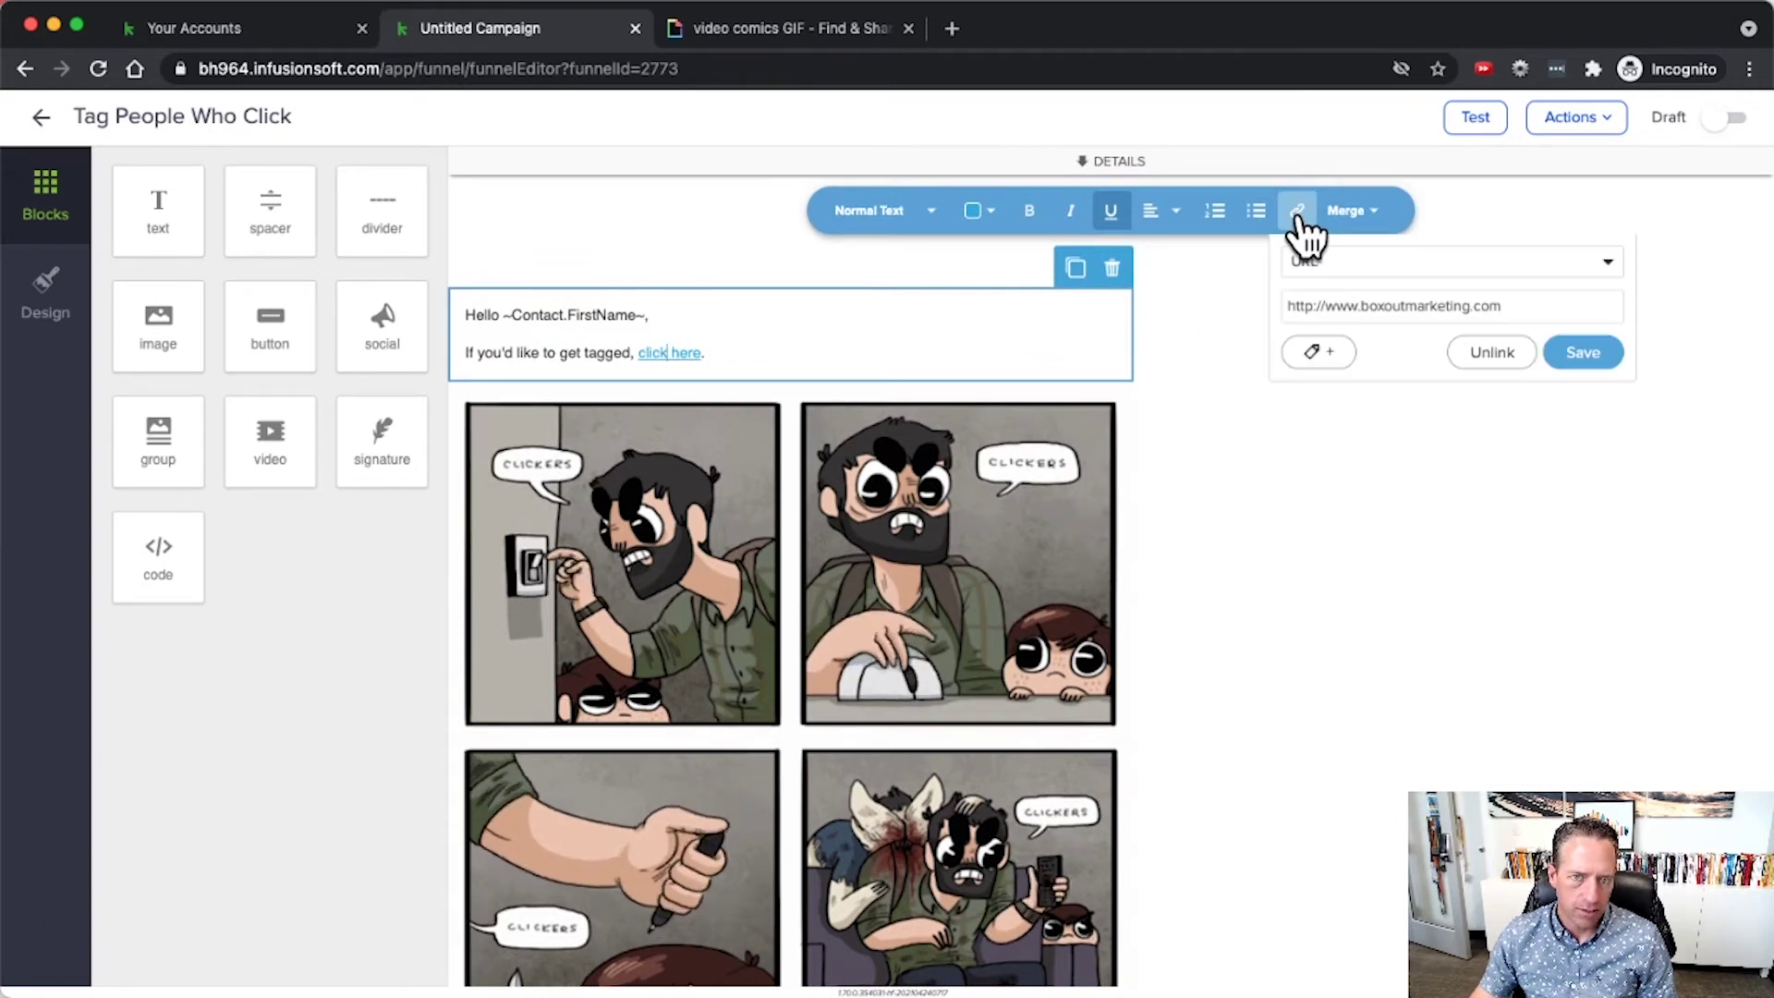
{"action": "left_click", "coordinate": [1318, 353]}
{"action": "left_click", "coordinate": [1358, 370]}
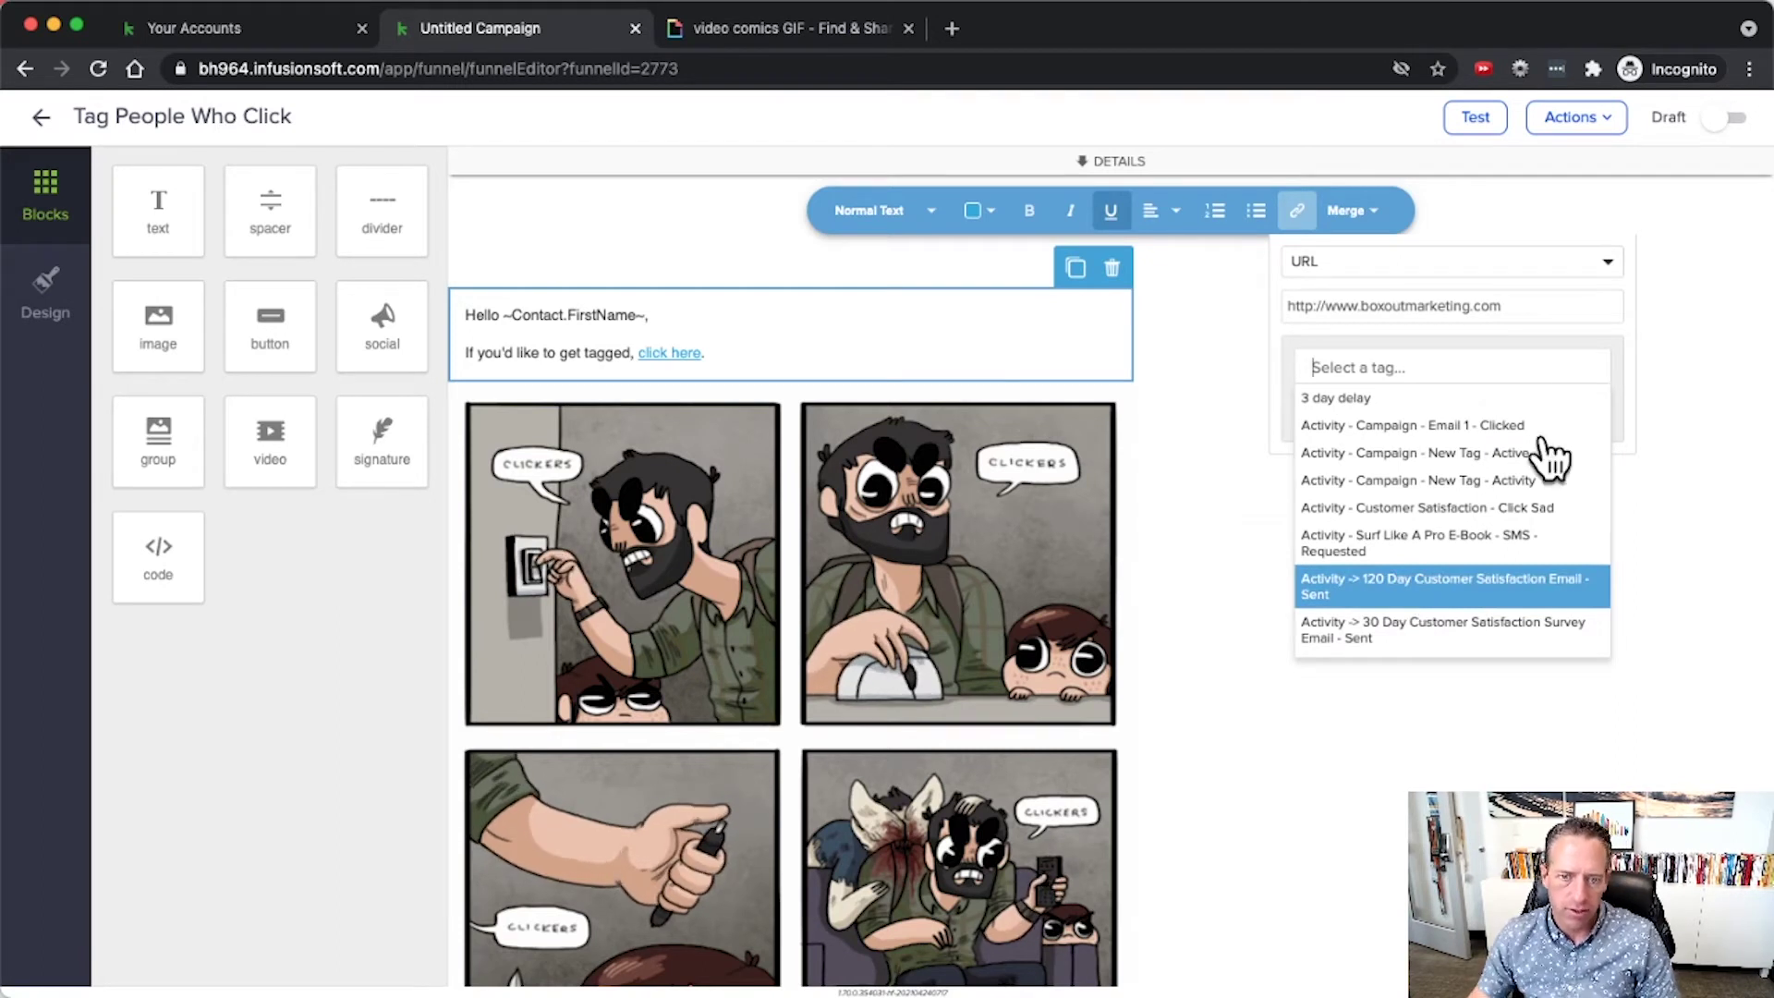
{"action": "type", "text": "trigger"}
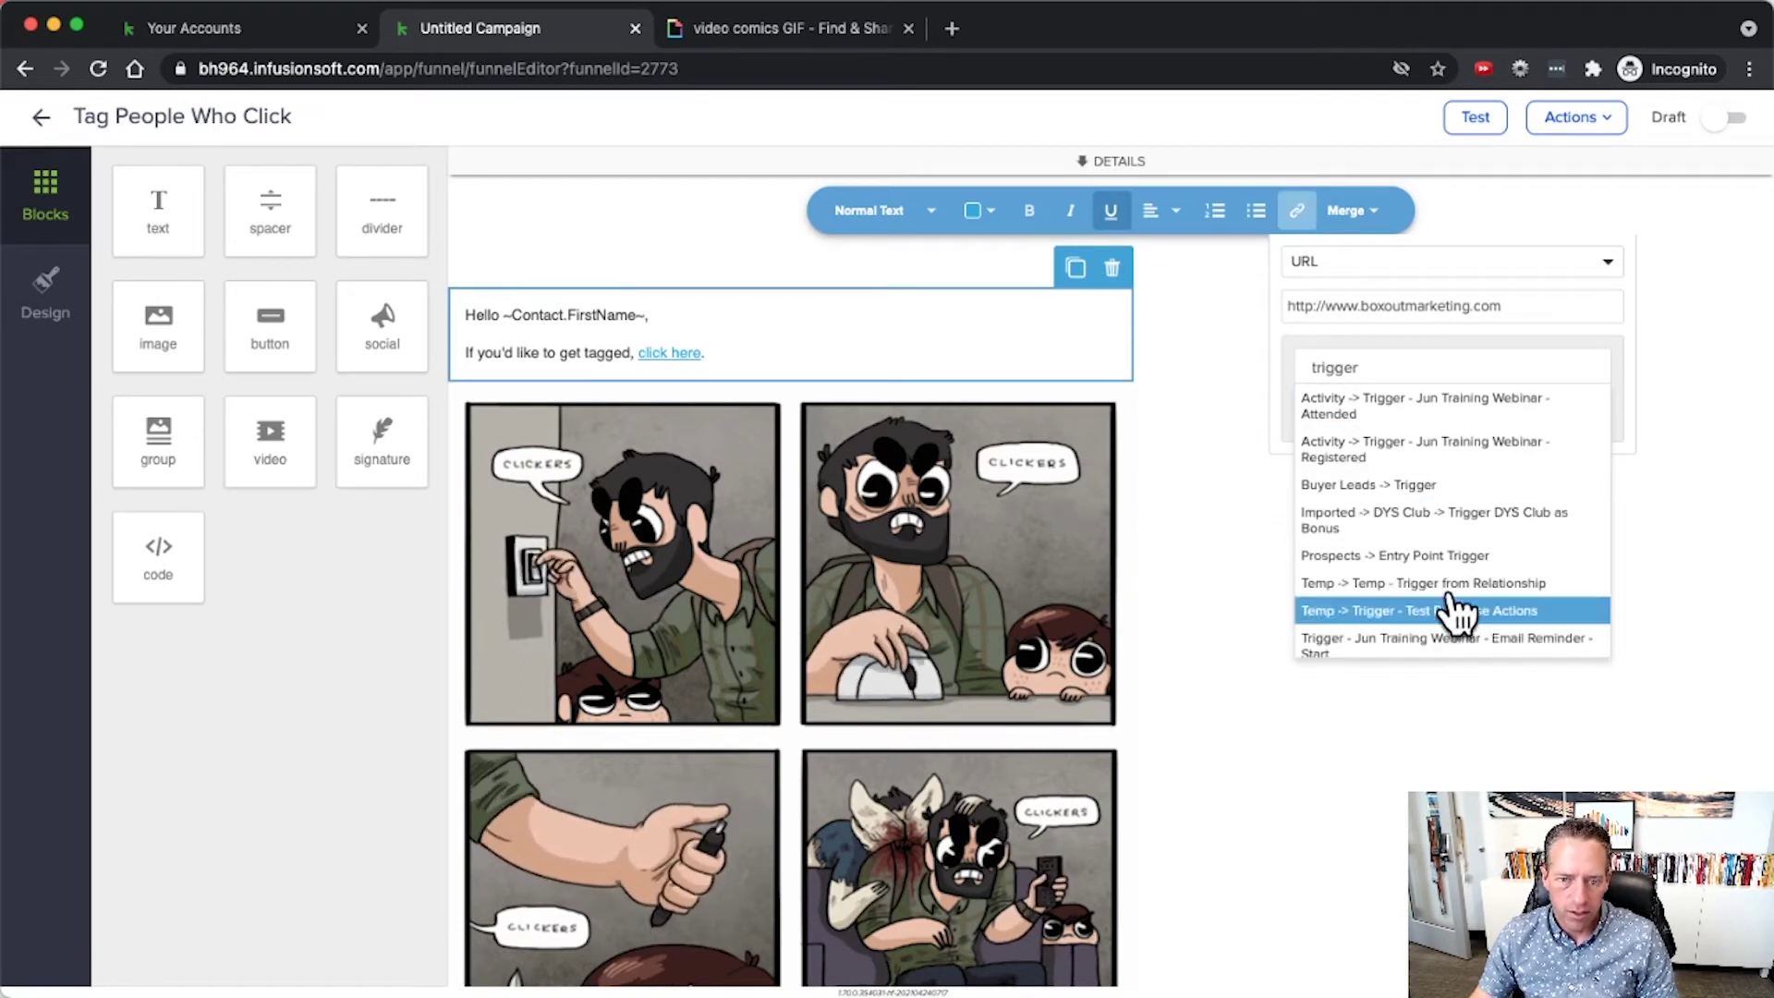
{"action": "scroll", "coordinate": [1405, 634], "scroll_direction": "down", "scroll_amount": 3}
{"action": "scroll", "coordinate": [1401, 606], "scroll_direction": "down", "scroll_amount": 5}
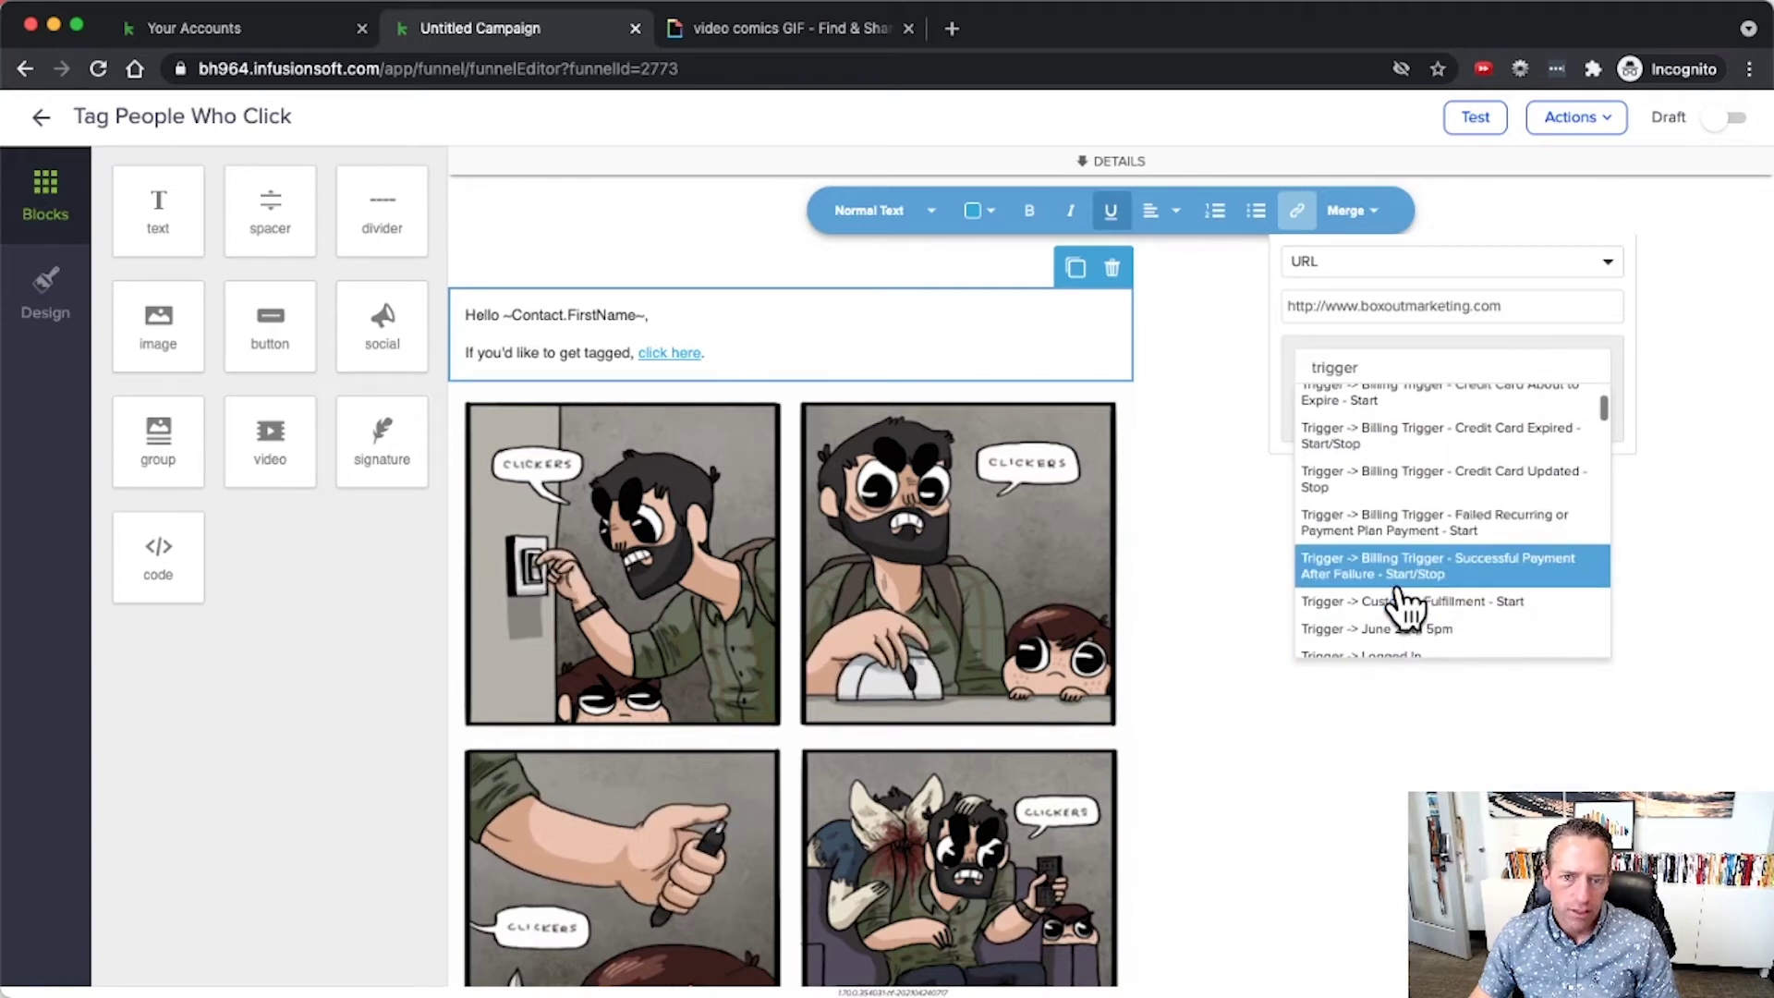
{"action": "left_click", "coordinate": [1401, 602]}
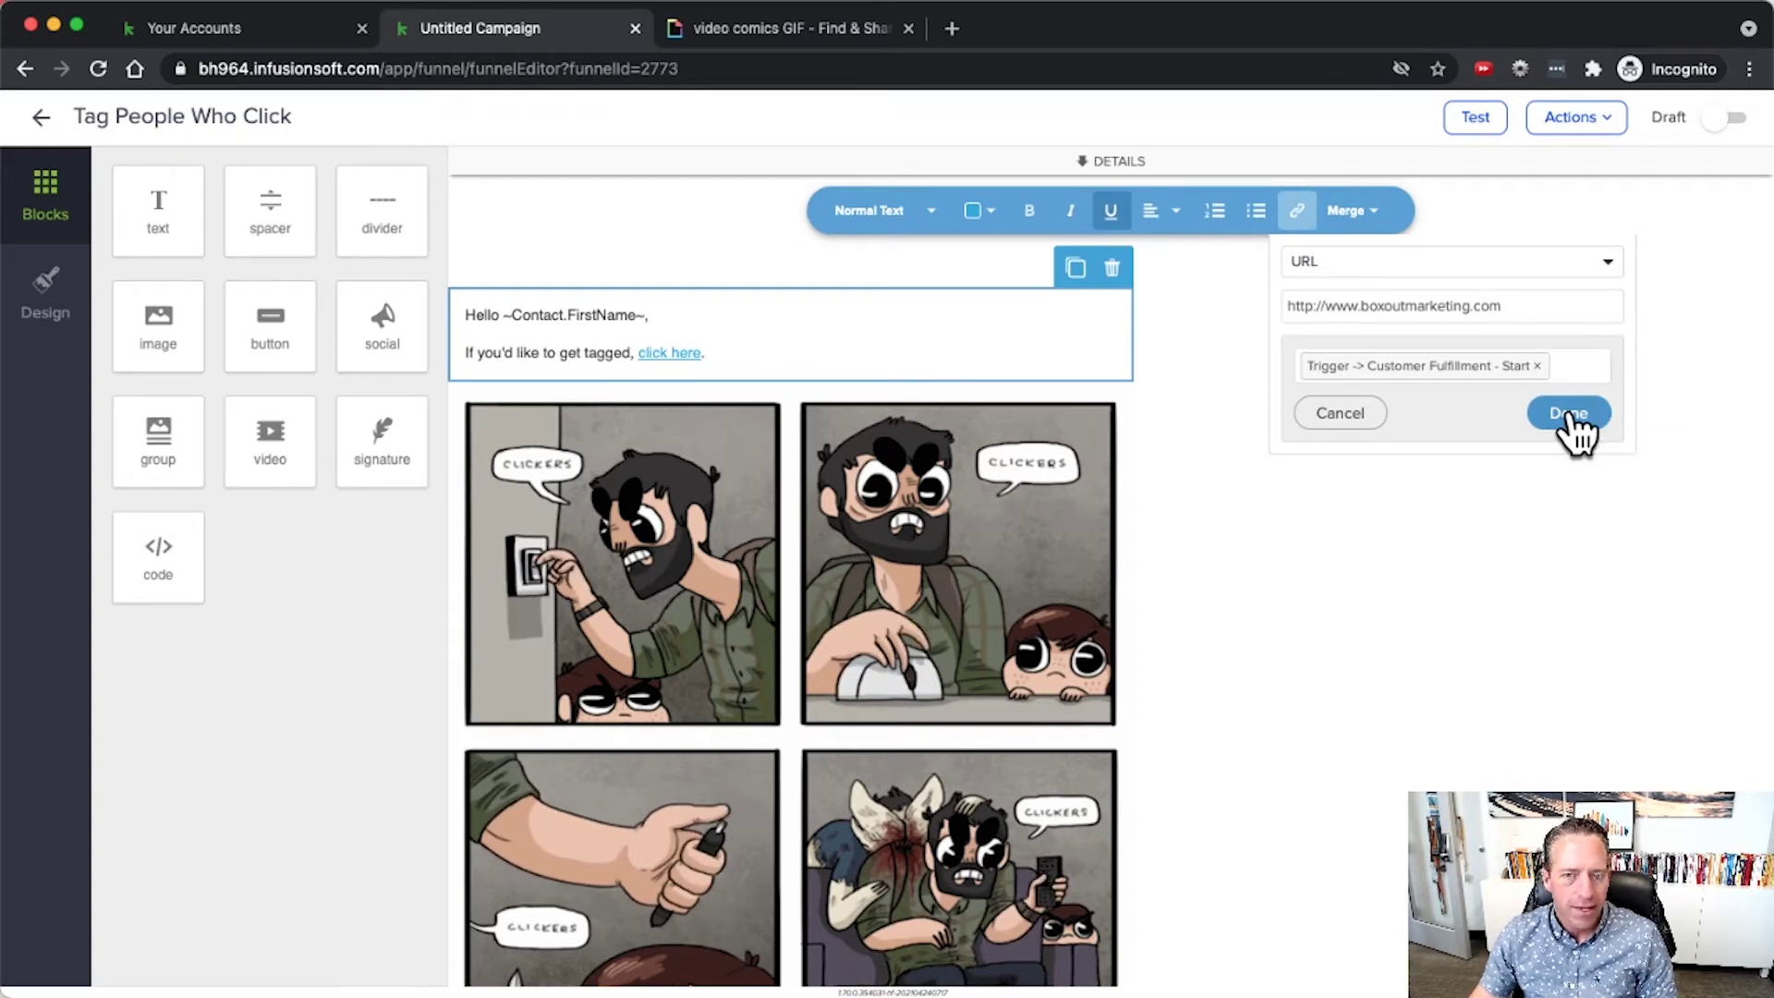
{"action": "left_click", "coordinate": [1569, 415]}
{"action": "left_click", "coordinate": [943, 566]}
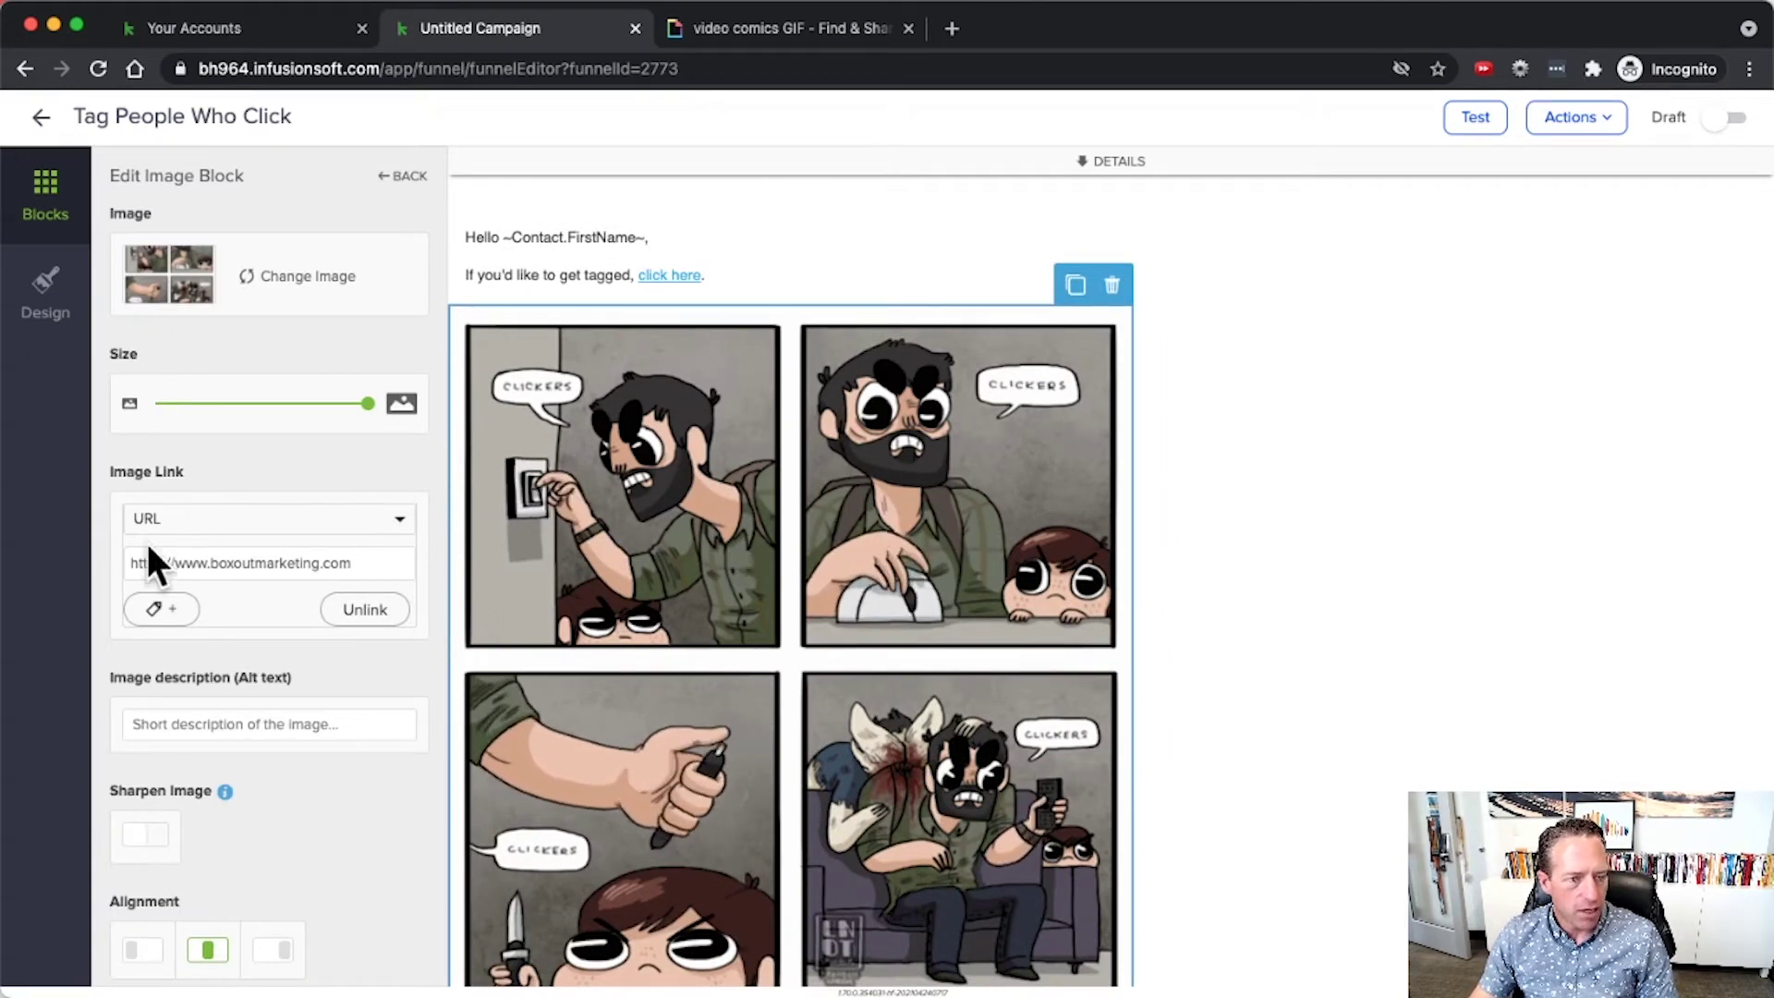
Keep the comic image's link as a URL and add the Trigger -> Customer Survey - Start tag on click.
{"action": "left_click", "coordinate": [216, 523]}
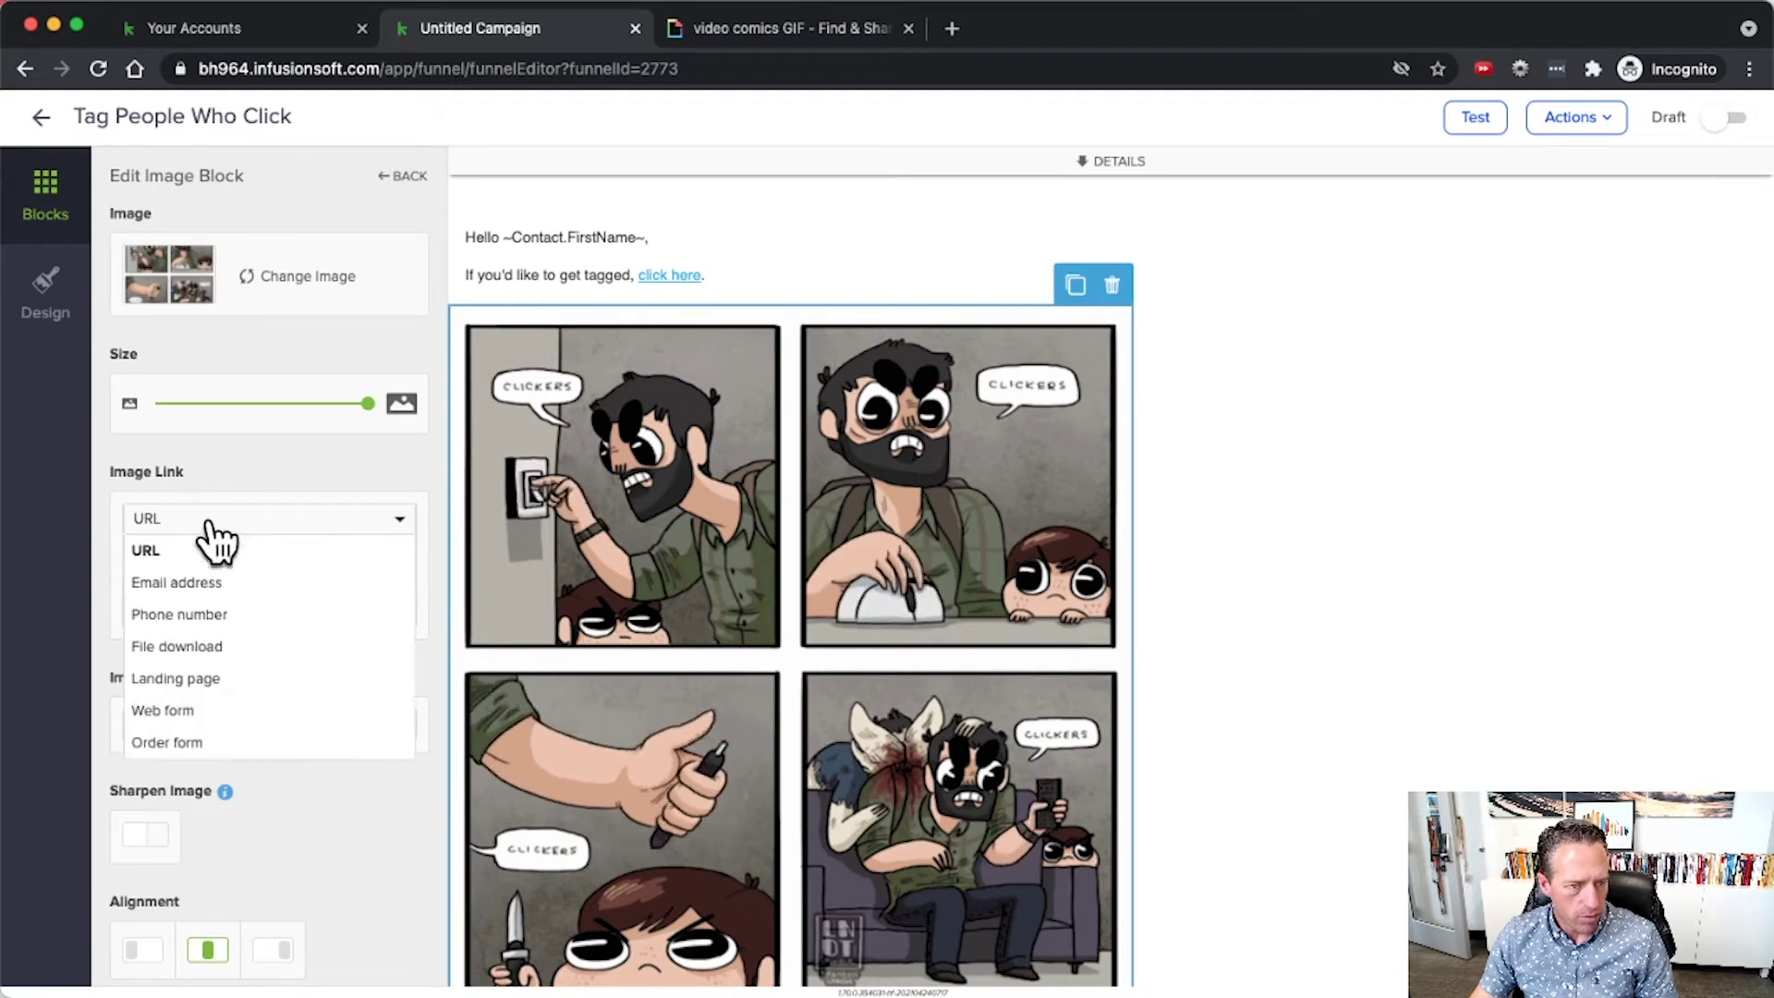
{"action": "left_click", "coordinate": [229, 453]}
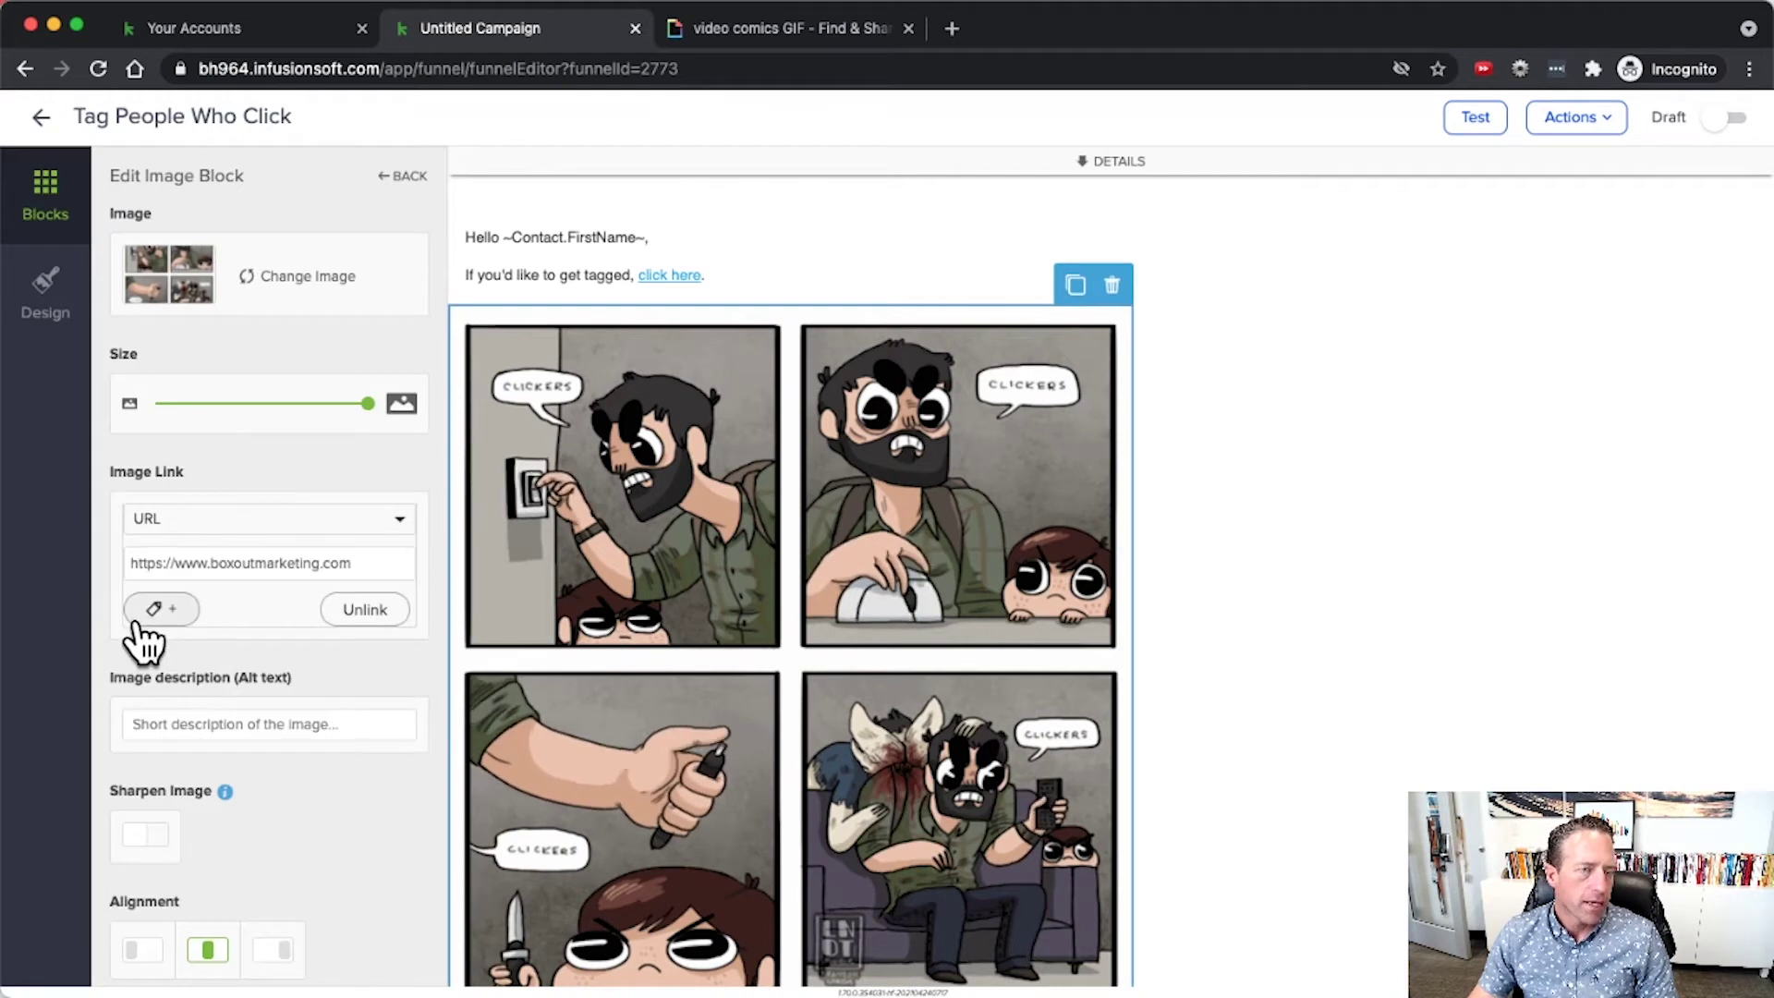
{"action": "left_click", "coordinate": [161, 609]}
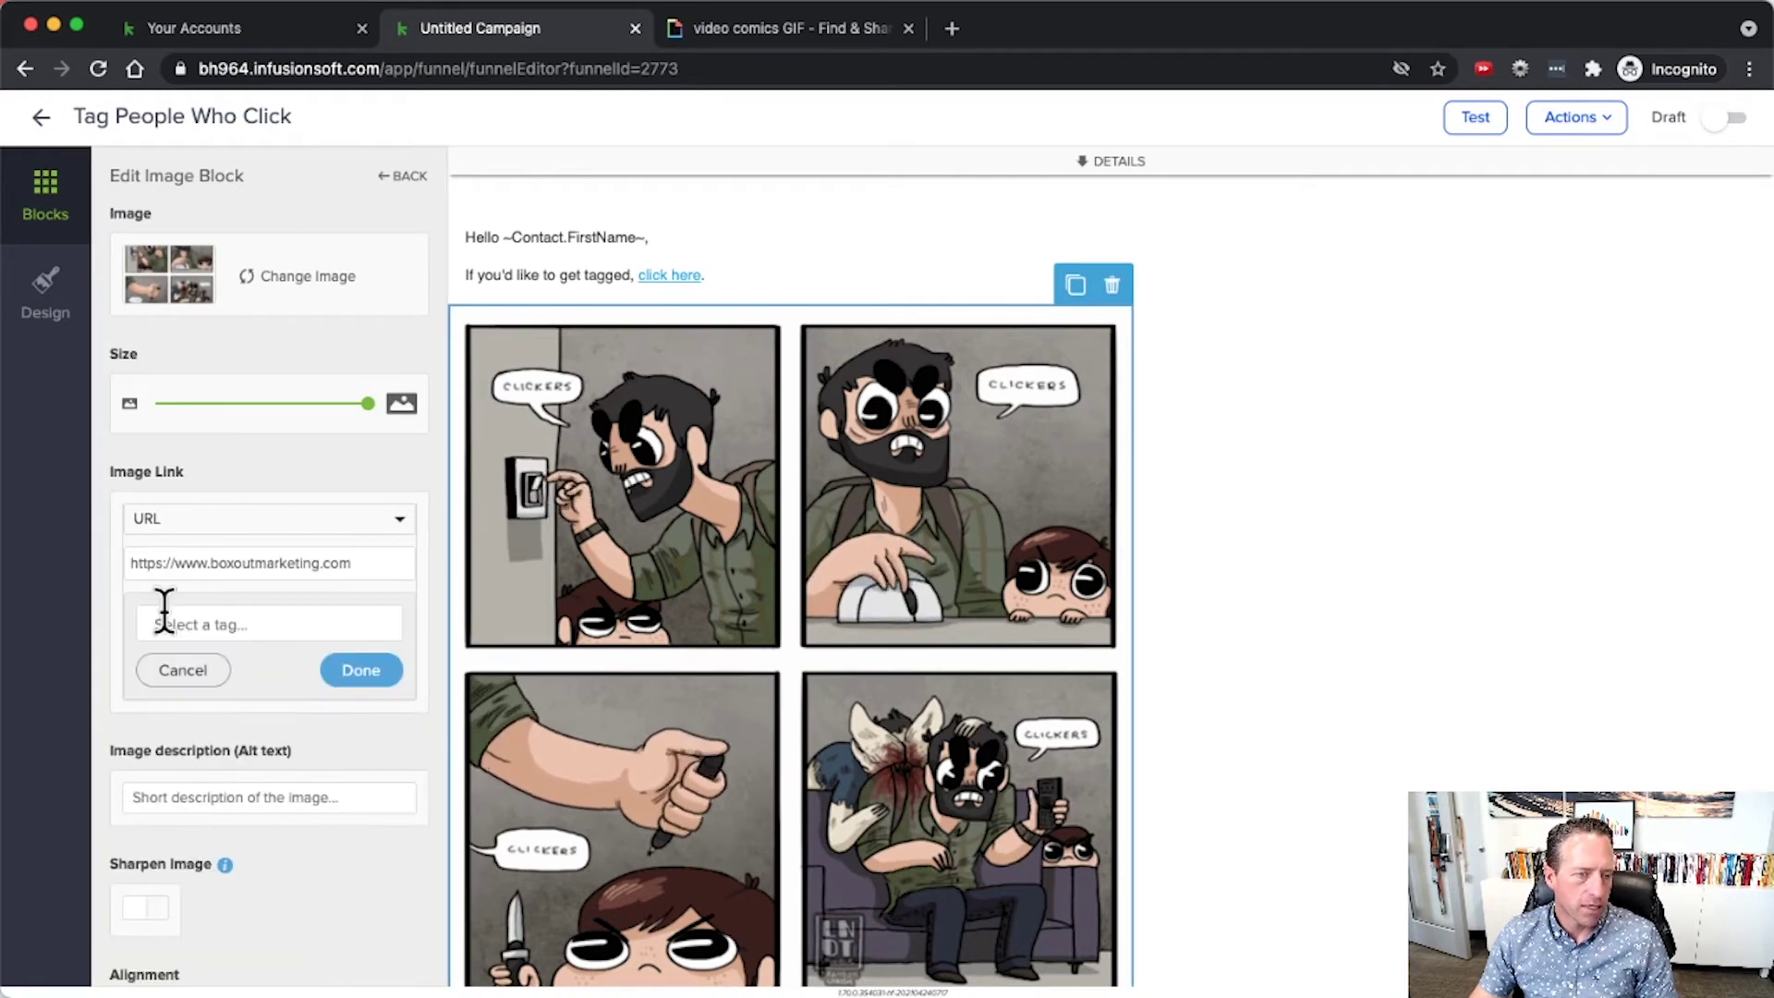
{"action": "left_click", "coordinate": [216, 625]}
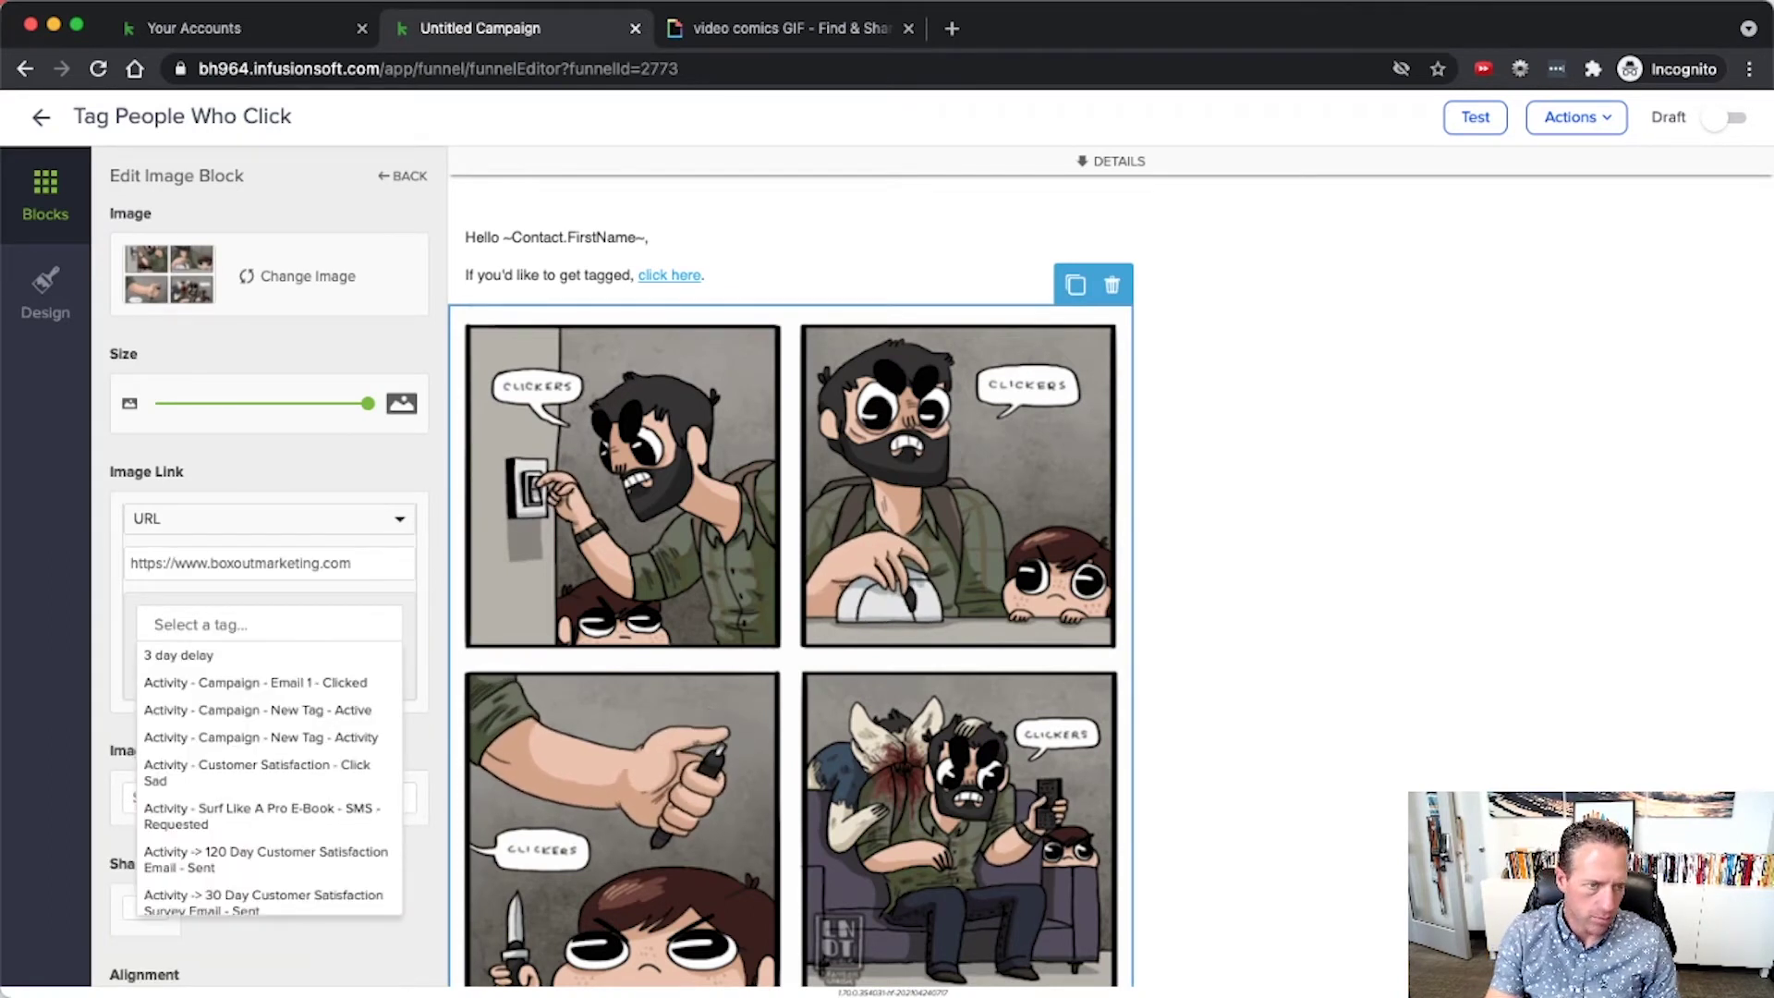
{"action": "type", "text": "trigger - cus"}
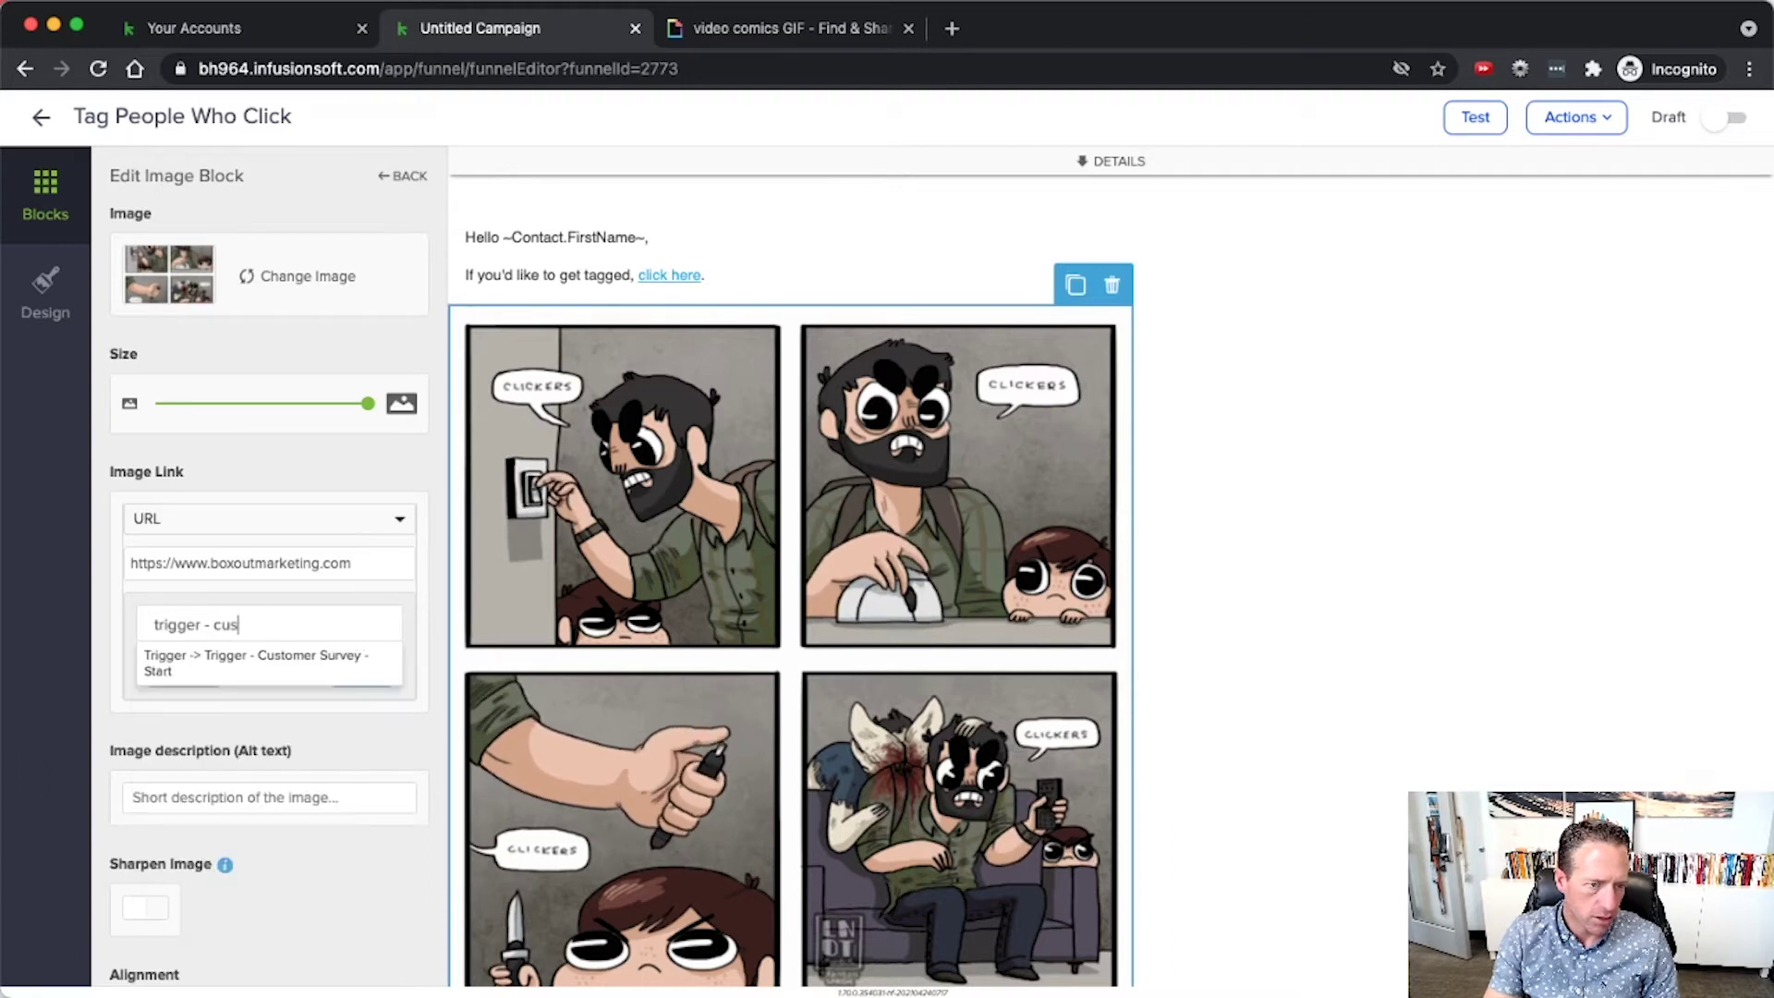
{"action": "left_click", "coordinate": [222, 667]}
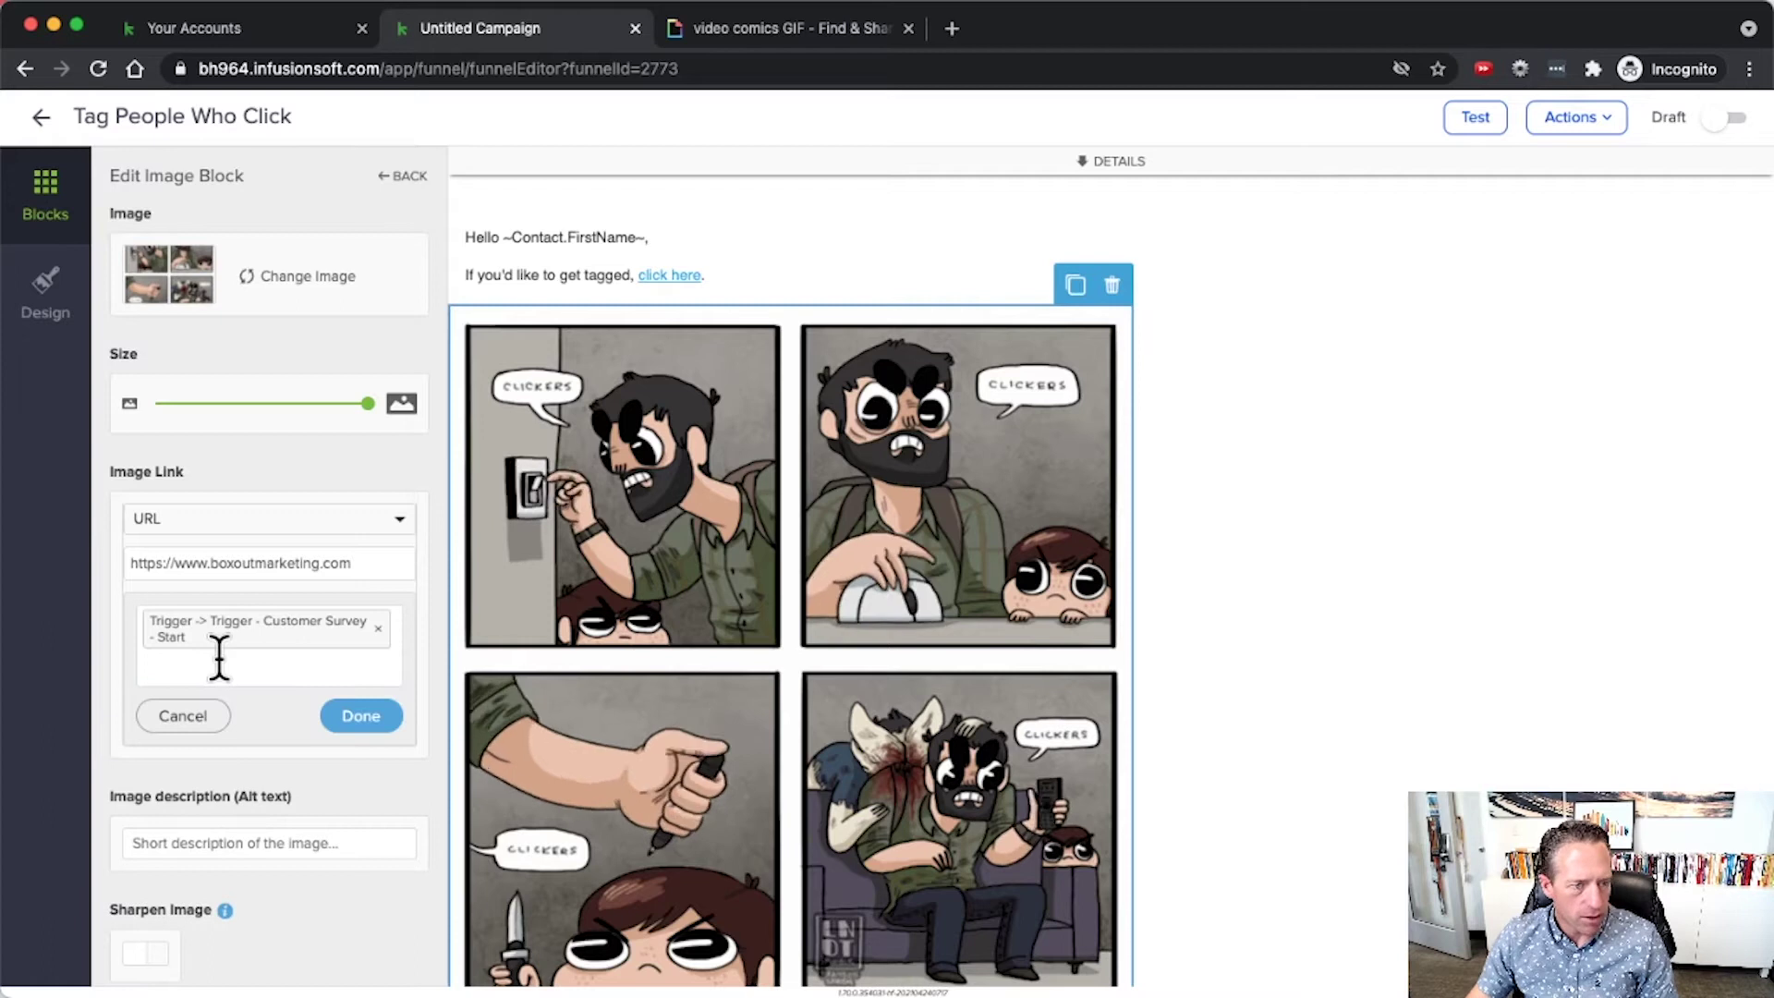
{"action": "left_click", "coordinate": [374, 721]}
Tag the I Like To Click button link with Activity - Campaign - New Tag - Active.
{"action": "scroll", "coordinate": [1189, 669], "scroll_direction": "down", "scroll_amount": 5}
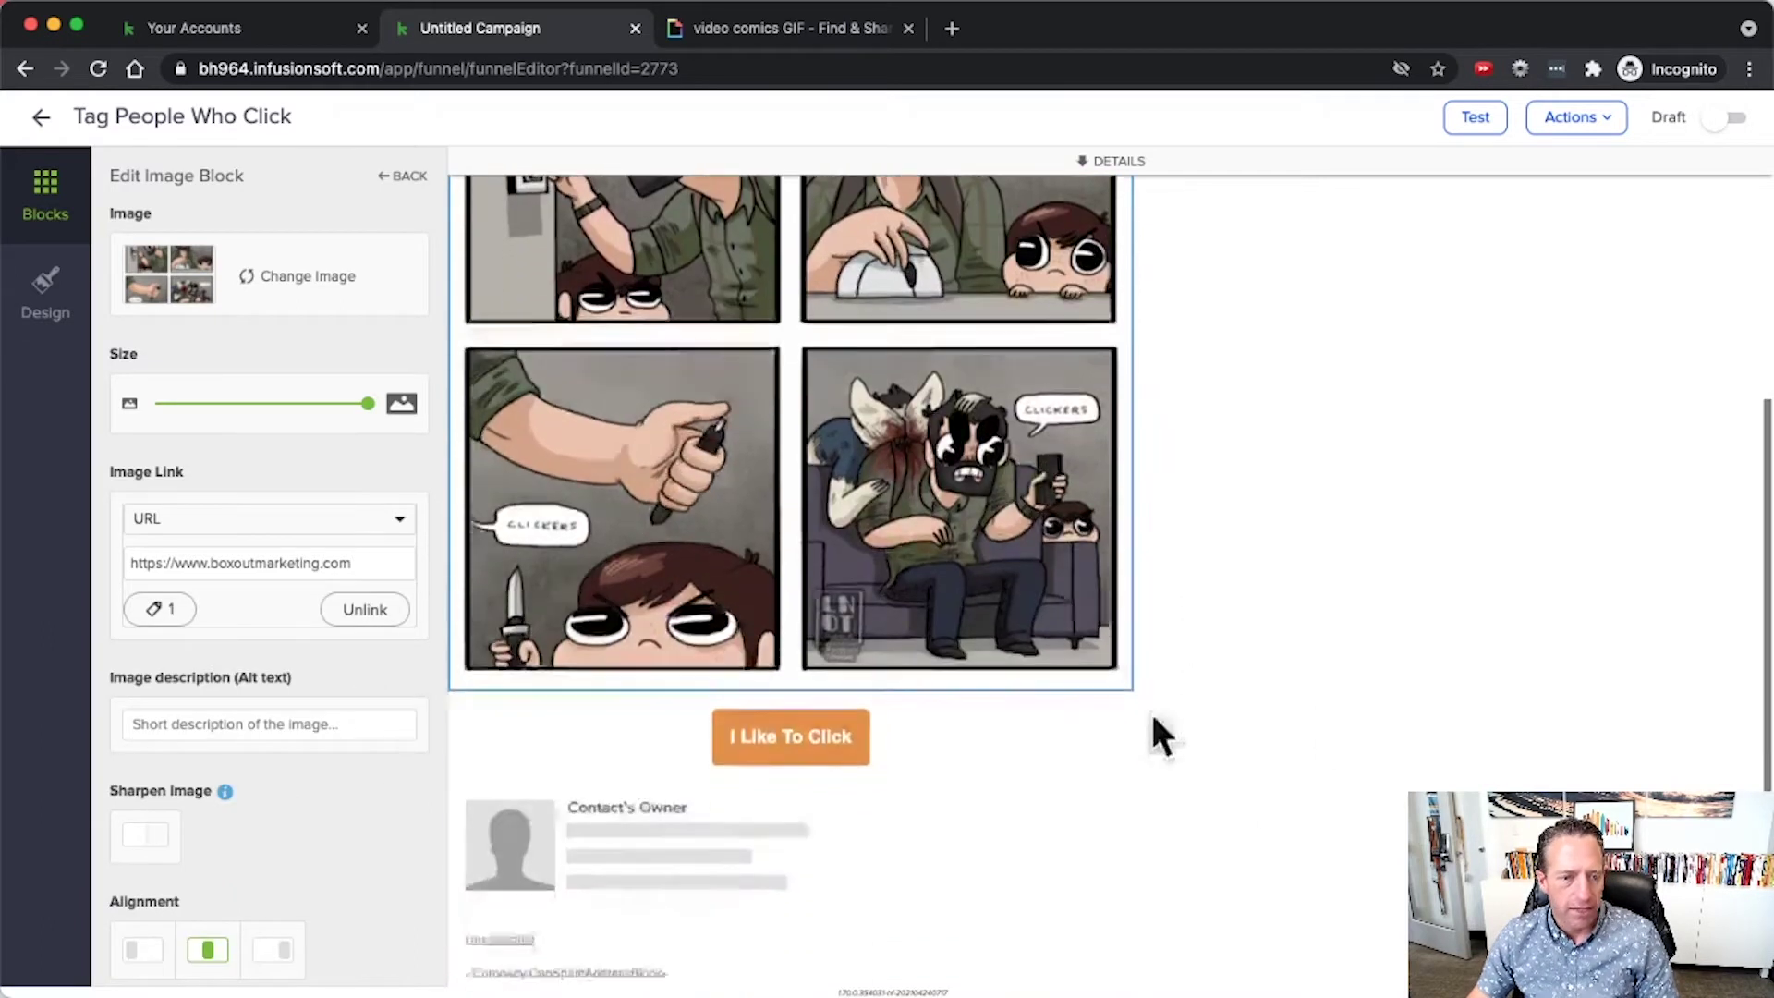
{"action": "left_click", "coordinate": [770, 710]}
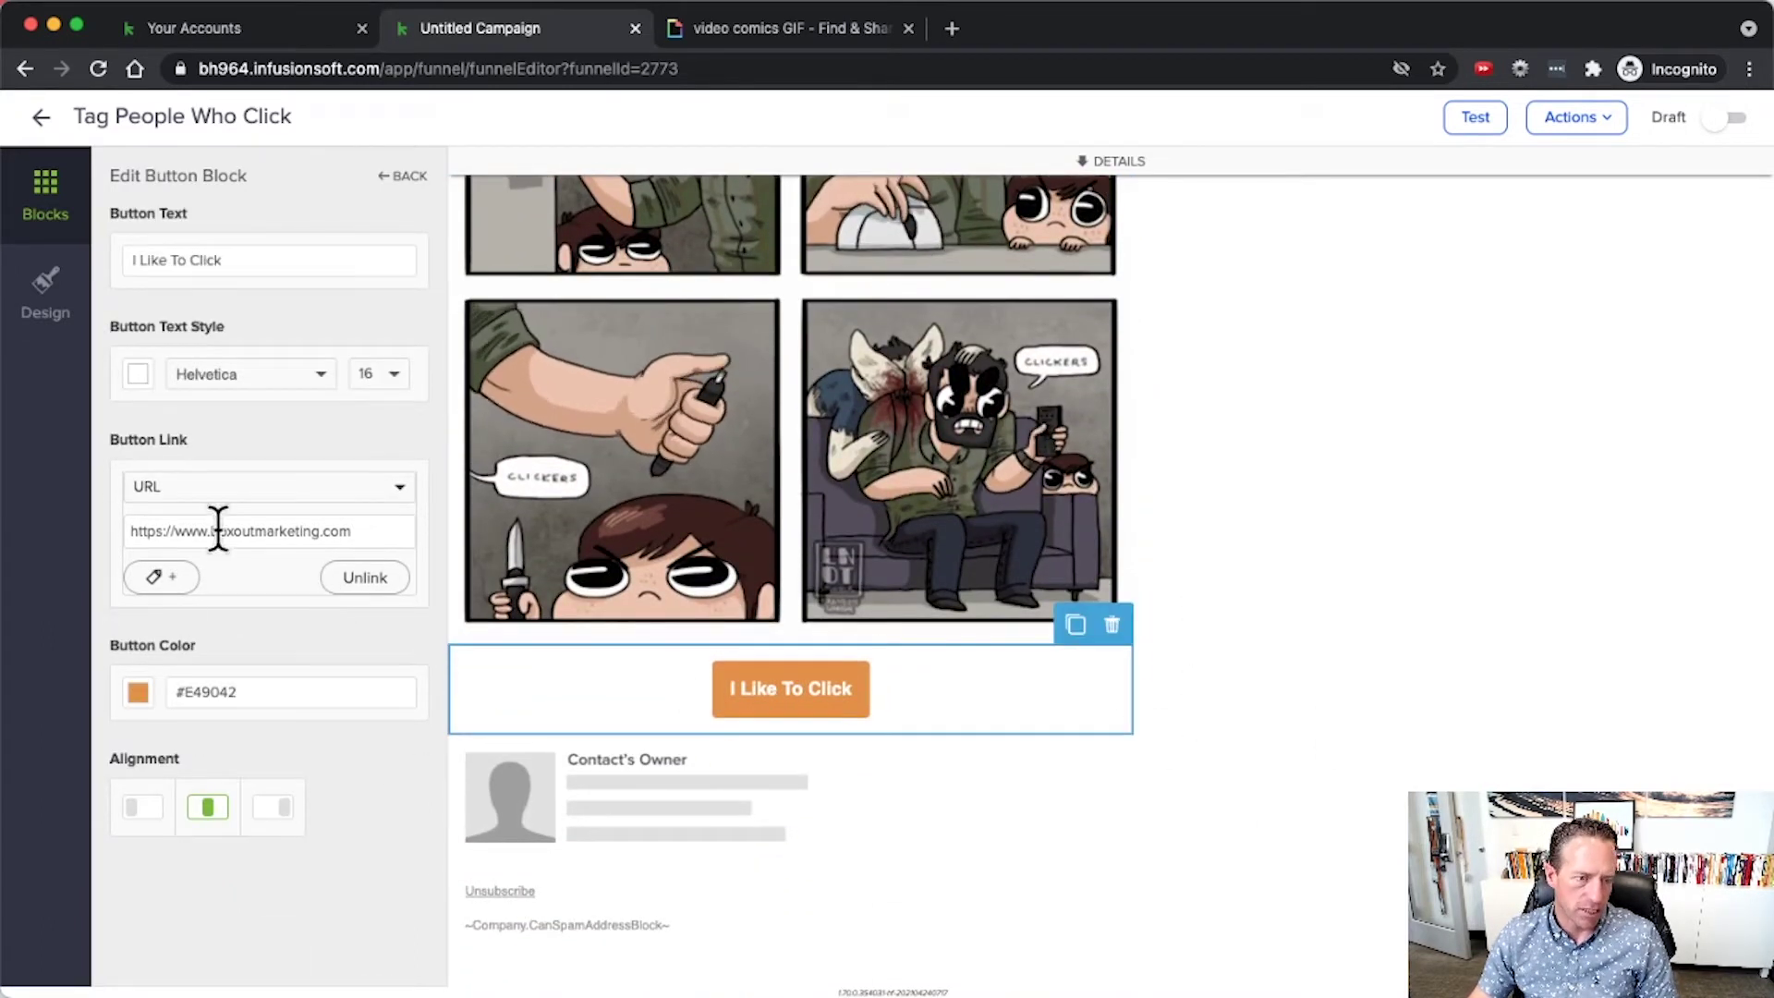
{"action": "left_click", "coordinate": [159, 578]}
{"action": "left_click", "coordinate": [201, 596]}
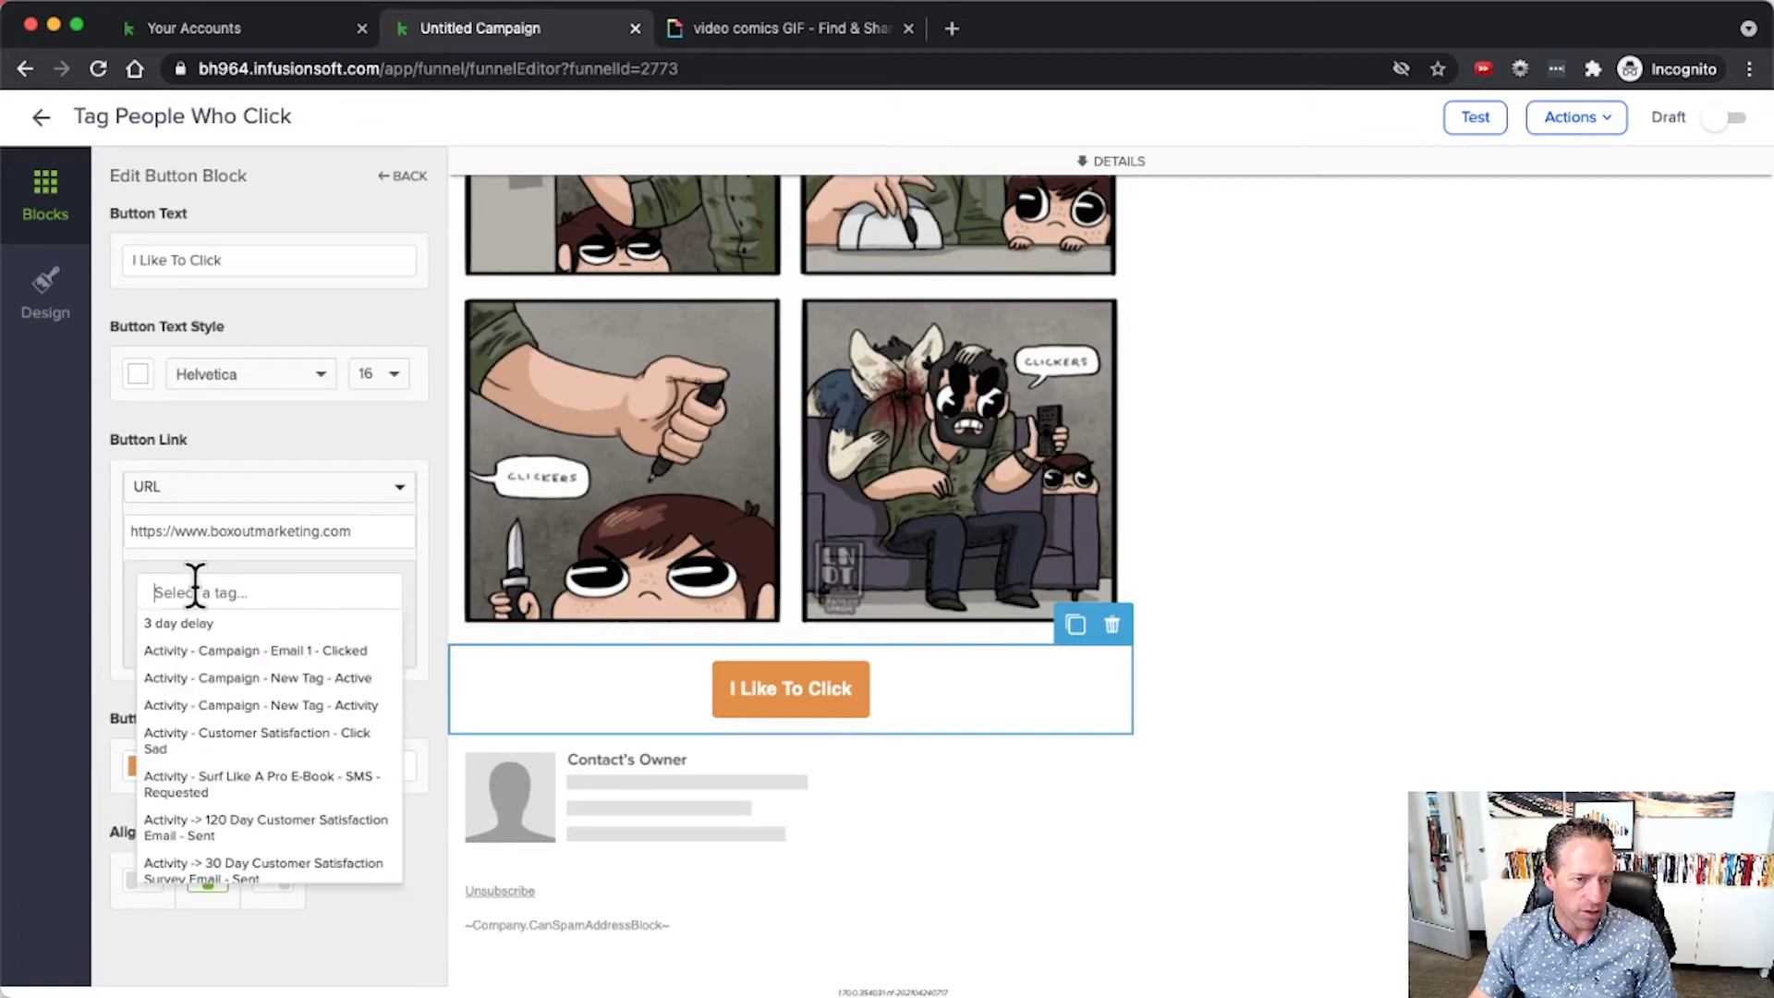
{"action": "left_click", "coordinate": [206, 693]}
{"action": "left_click", "coordinate": [365, 691]}
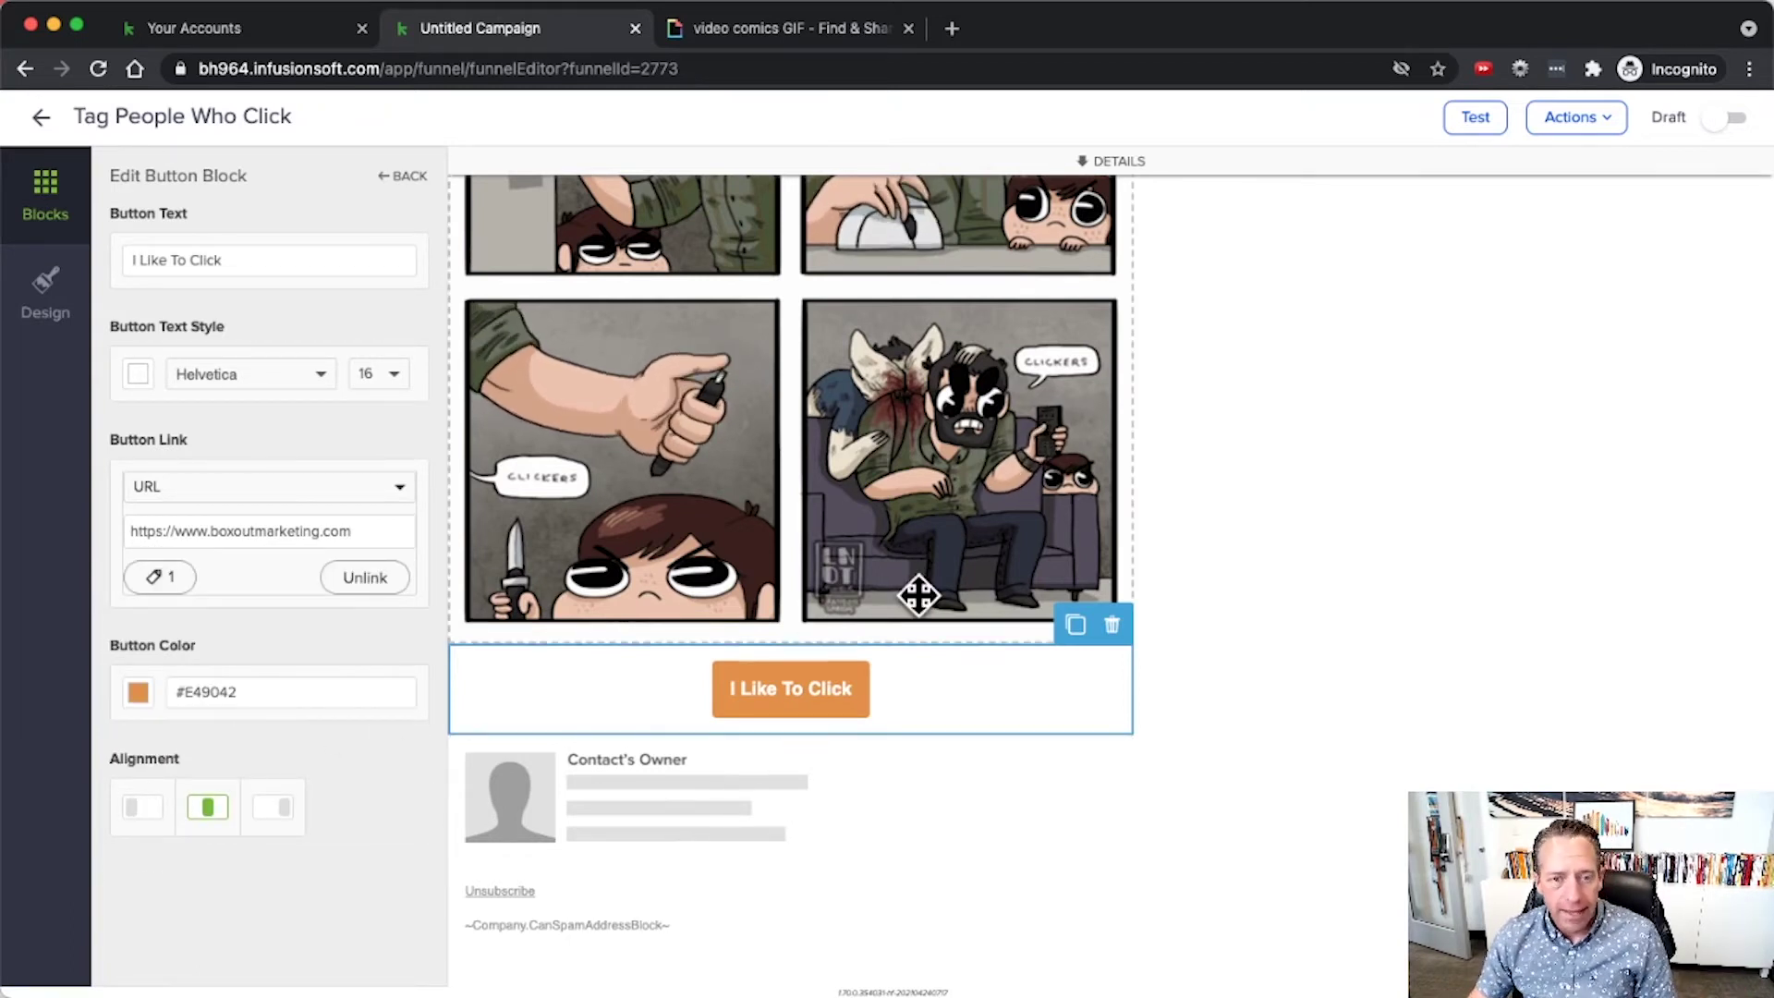
{"action": "scroll", "coordinate": [919, 594], "scroll_direction": "up", "scroll_amount": 4}
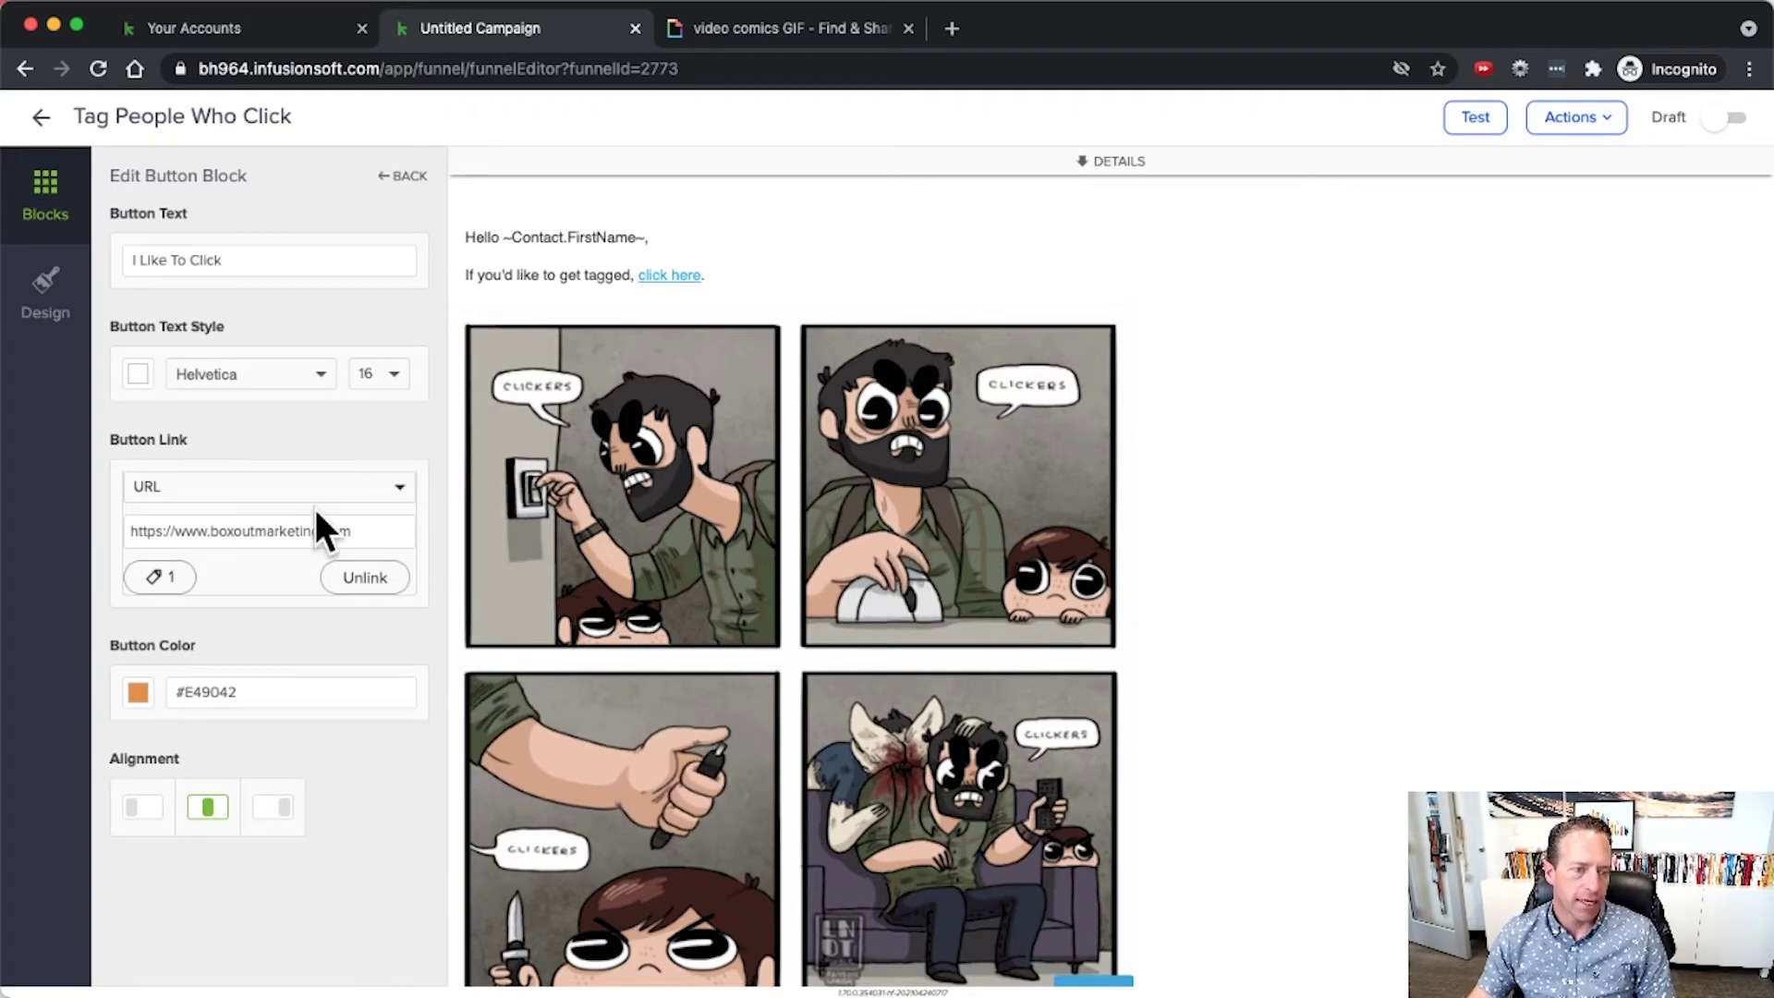
On the campaign canvas, place an Email Link clicked goal and connect the Email Sequence to it.
{"action": "left_click", "coordinate": [40, 118]}
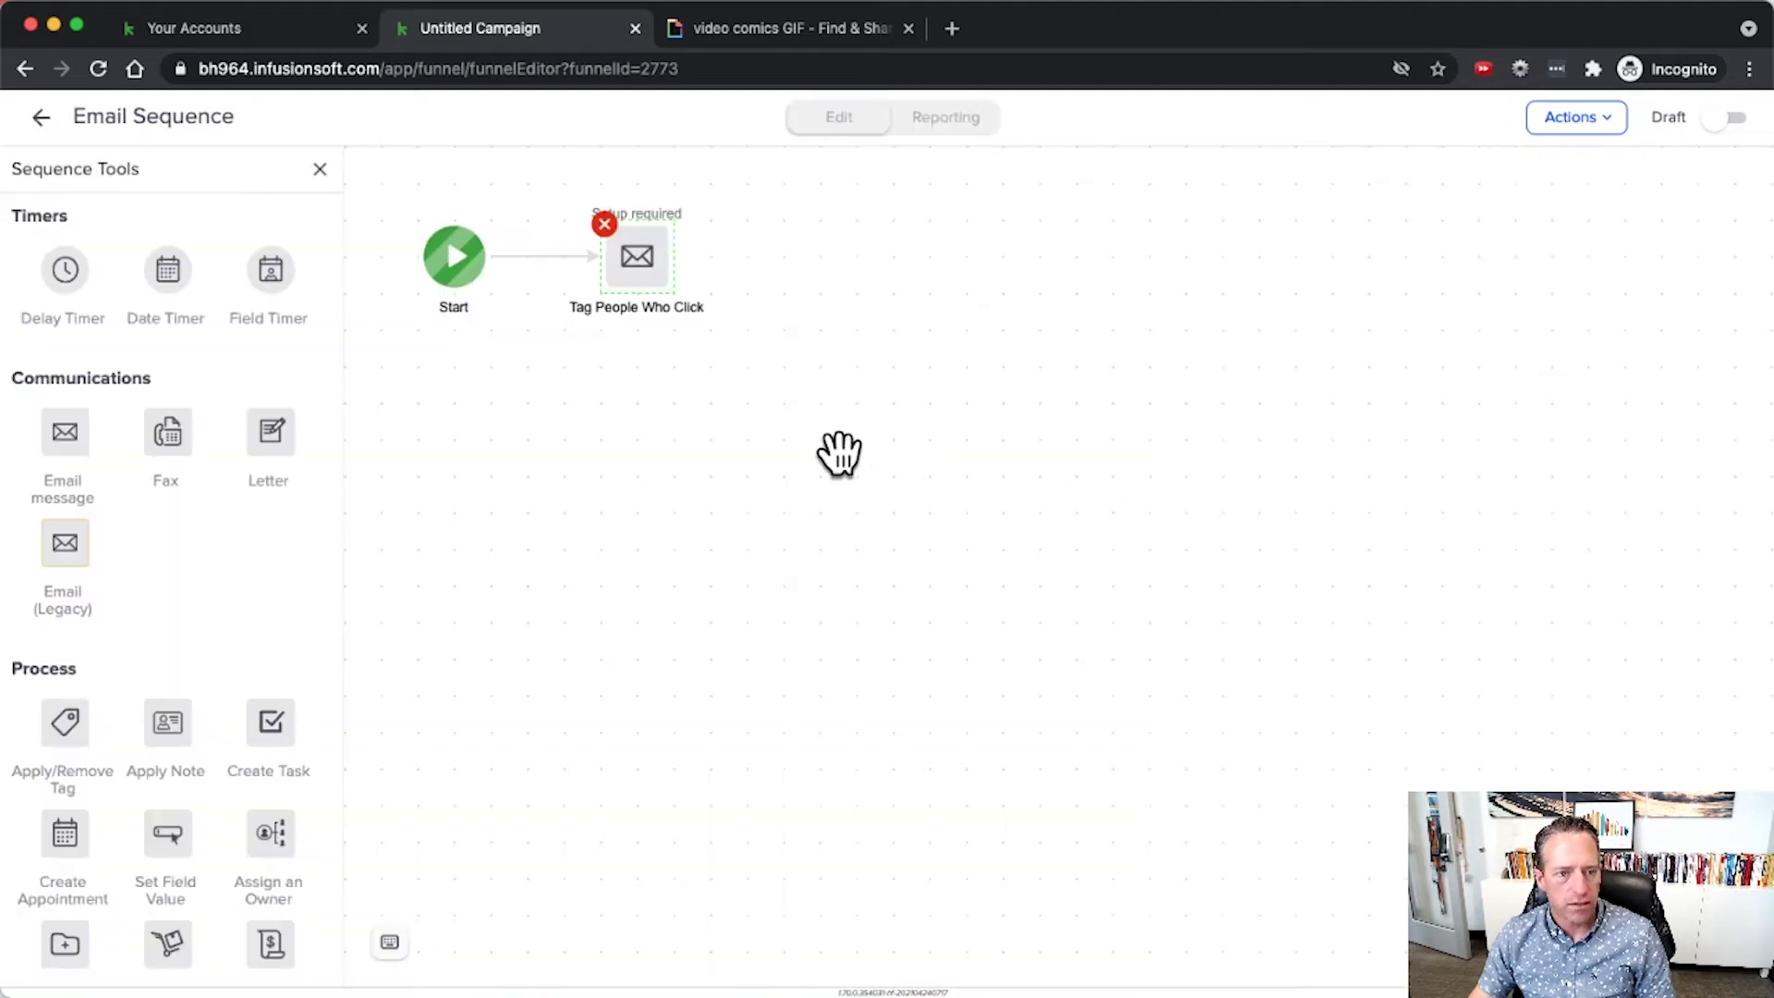
{"action": "left_click", "coordinate": [39, 118]}
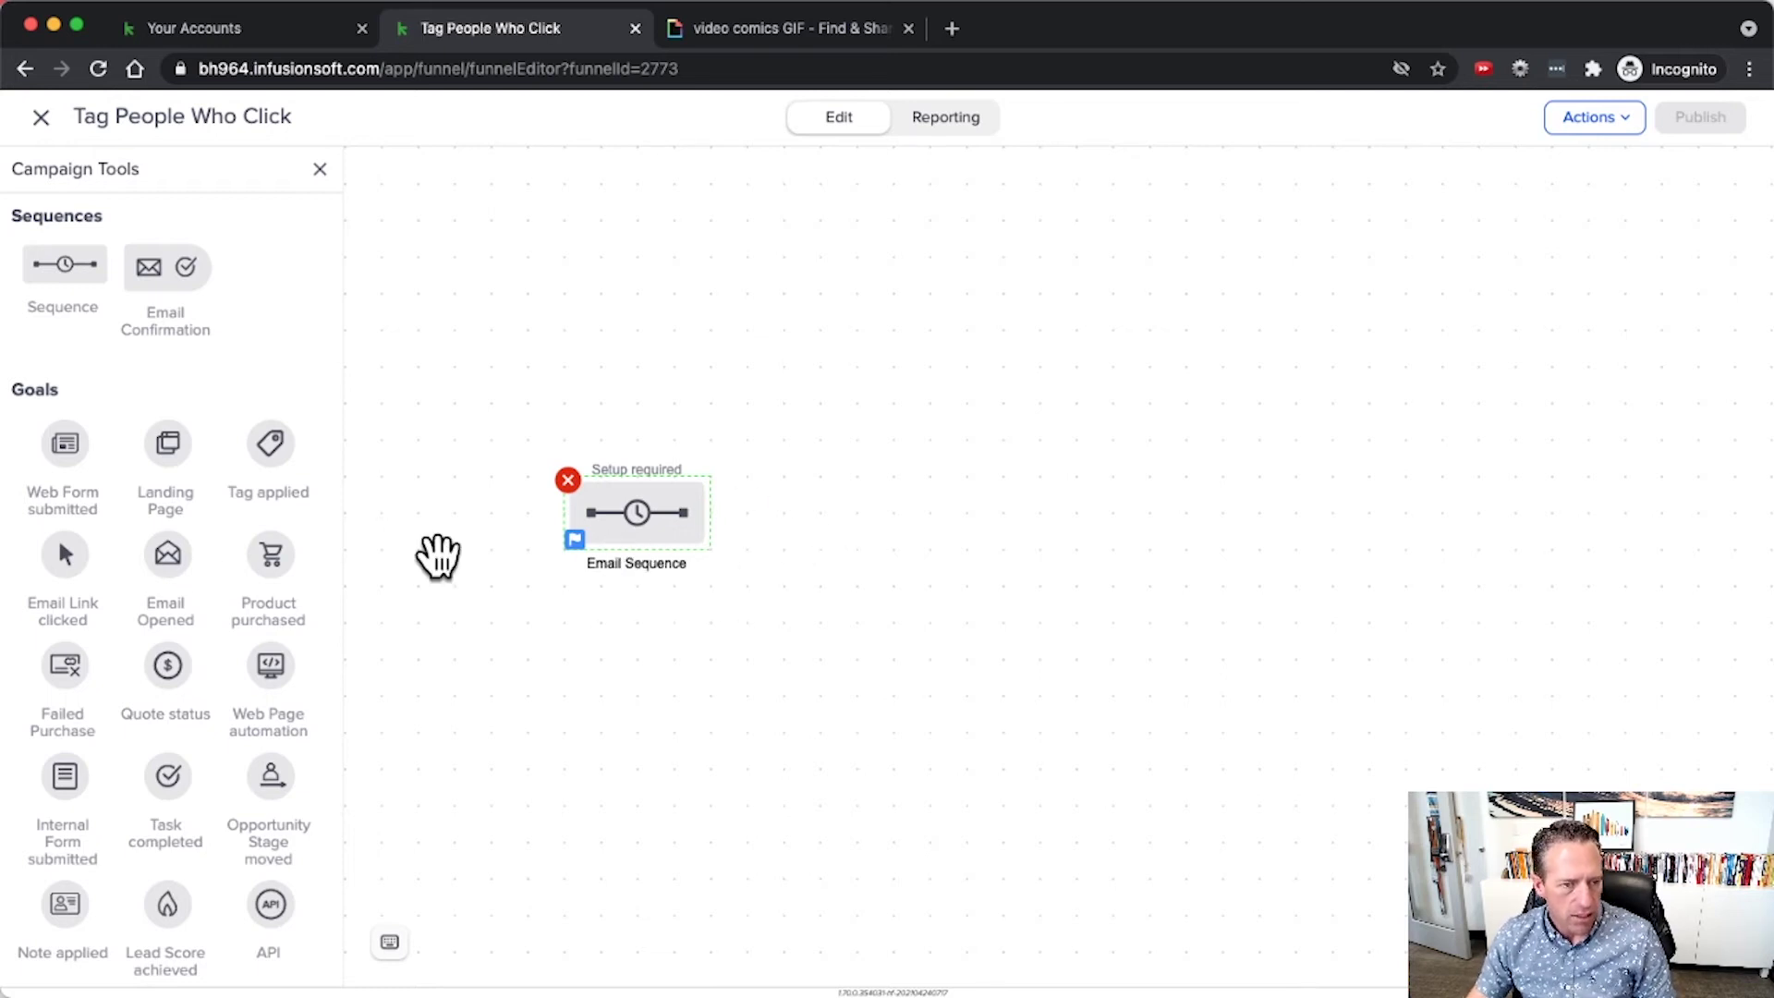
{"action": "left_click_drag", "start_coordinate": [55, 549], "coordinate": [834, 503]}
{"action": "mouse_move", "coordinate": [712, 530]}
{"action": "left_click_drag", "start_coordinate": [710, 522], "coordinate": [845, 531]}
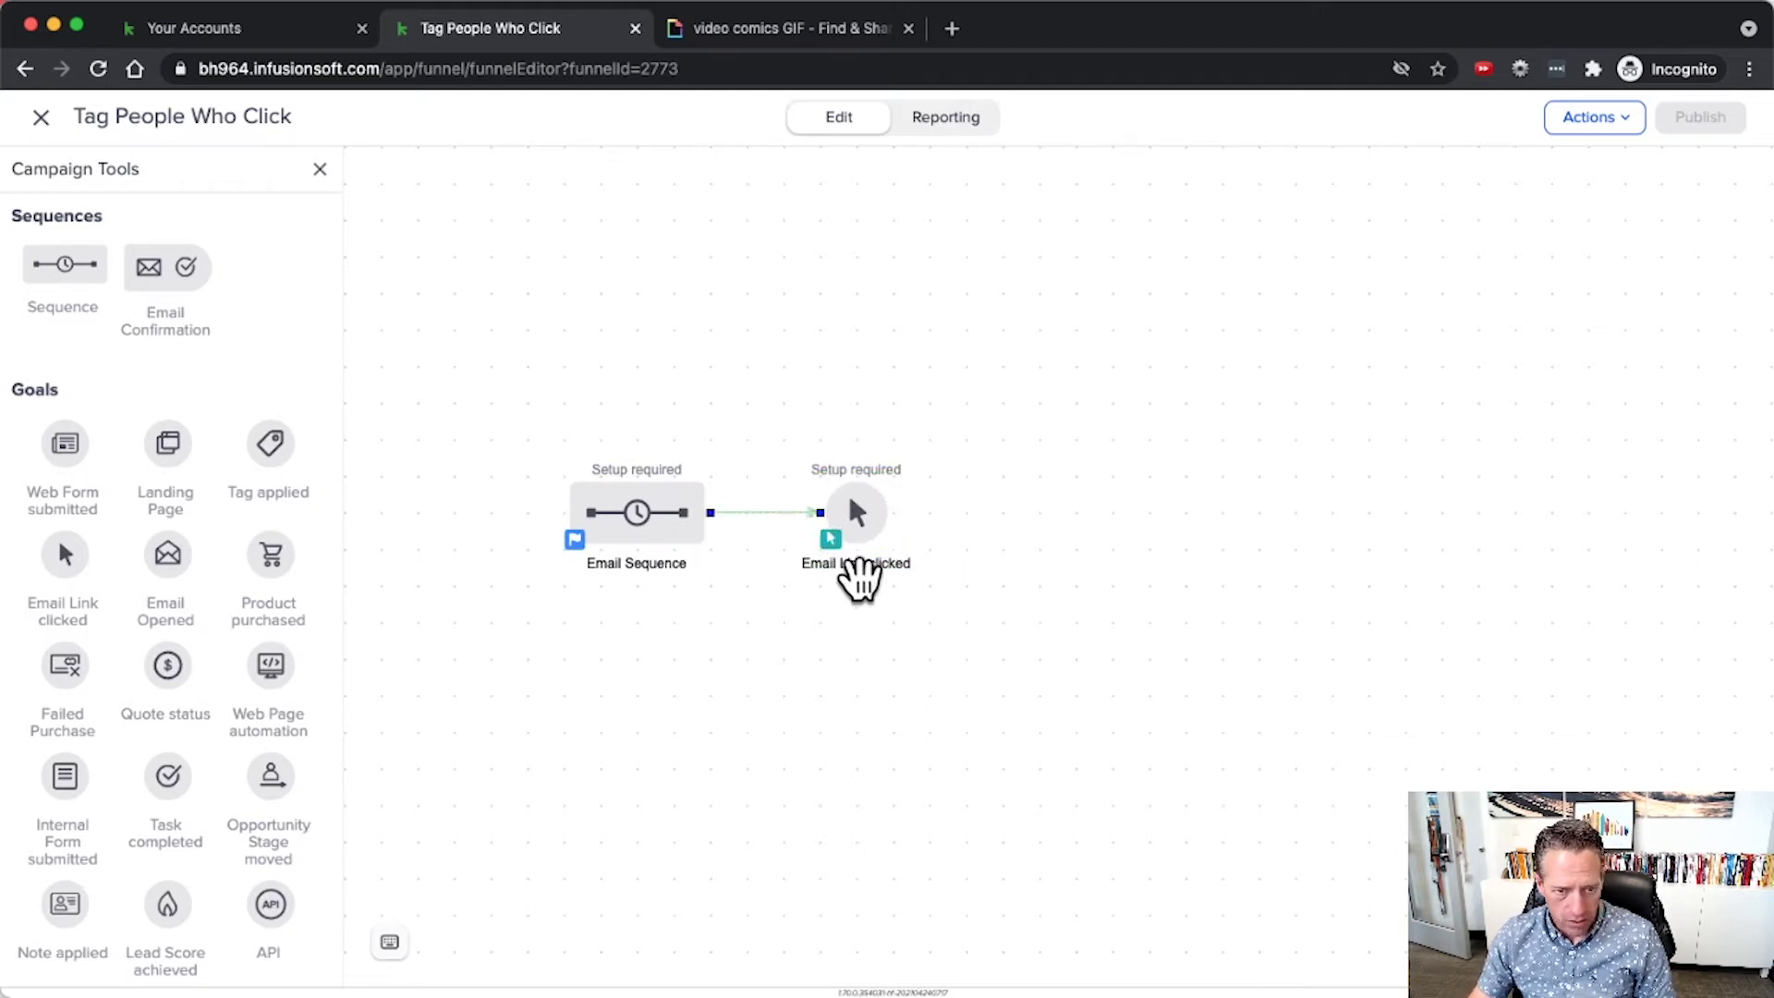
{"action": "left_click_drag", "start_coordinate": [856, 551], "coordinate": [903, 539]}
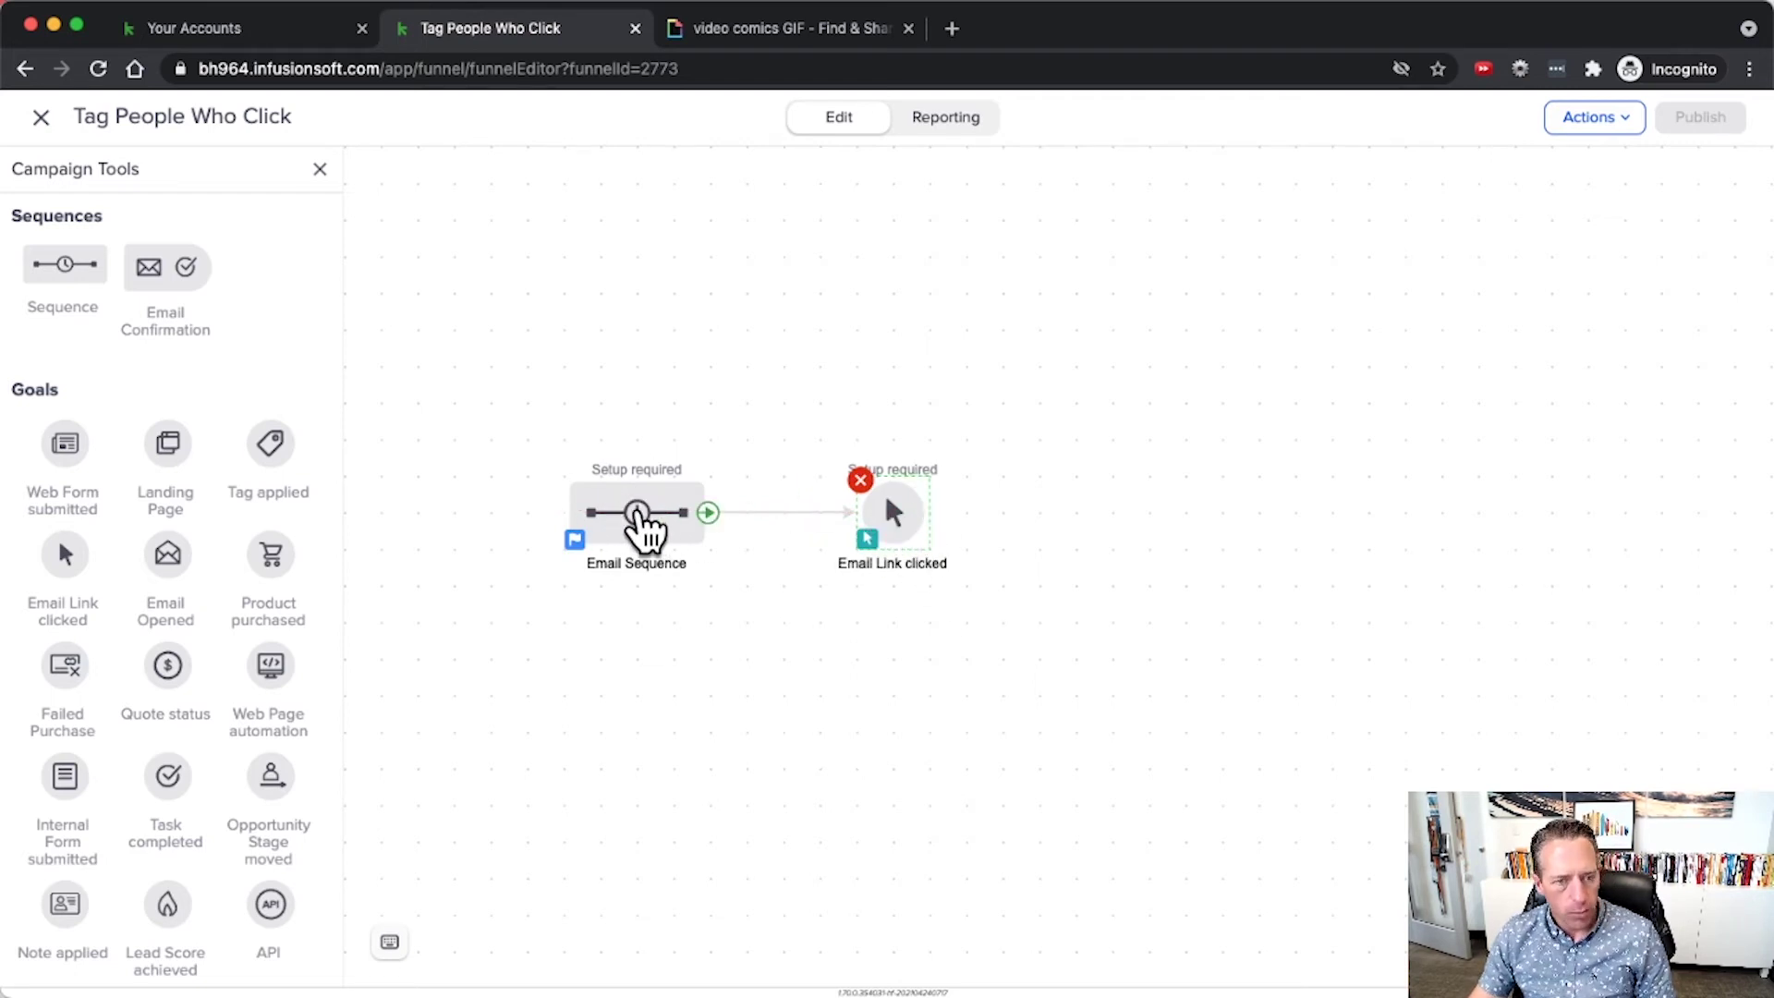
Append delay timer, email, delay timer, email after the Tag People Who Click email.
{"action": "double_click", "coordinate": [661, 531]}
{"action": "left_click_drag", "start_coordinate": [57, 271], "coordinate": [887, 263]}
{"action": "left_click_drag", "start_coordinate": [75, 432], "coordinate": [1151, 278]}
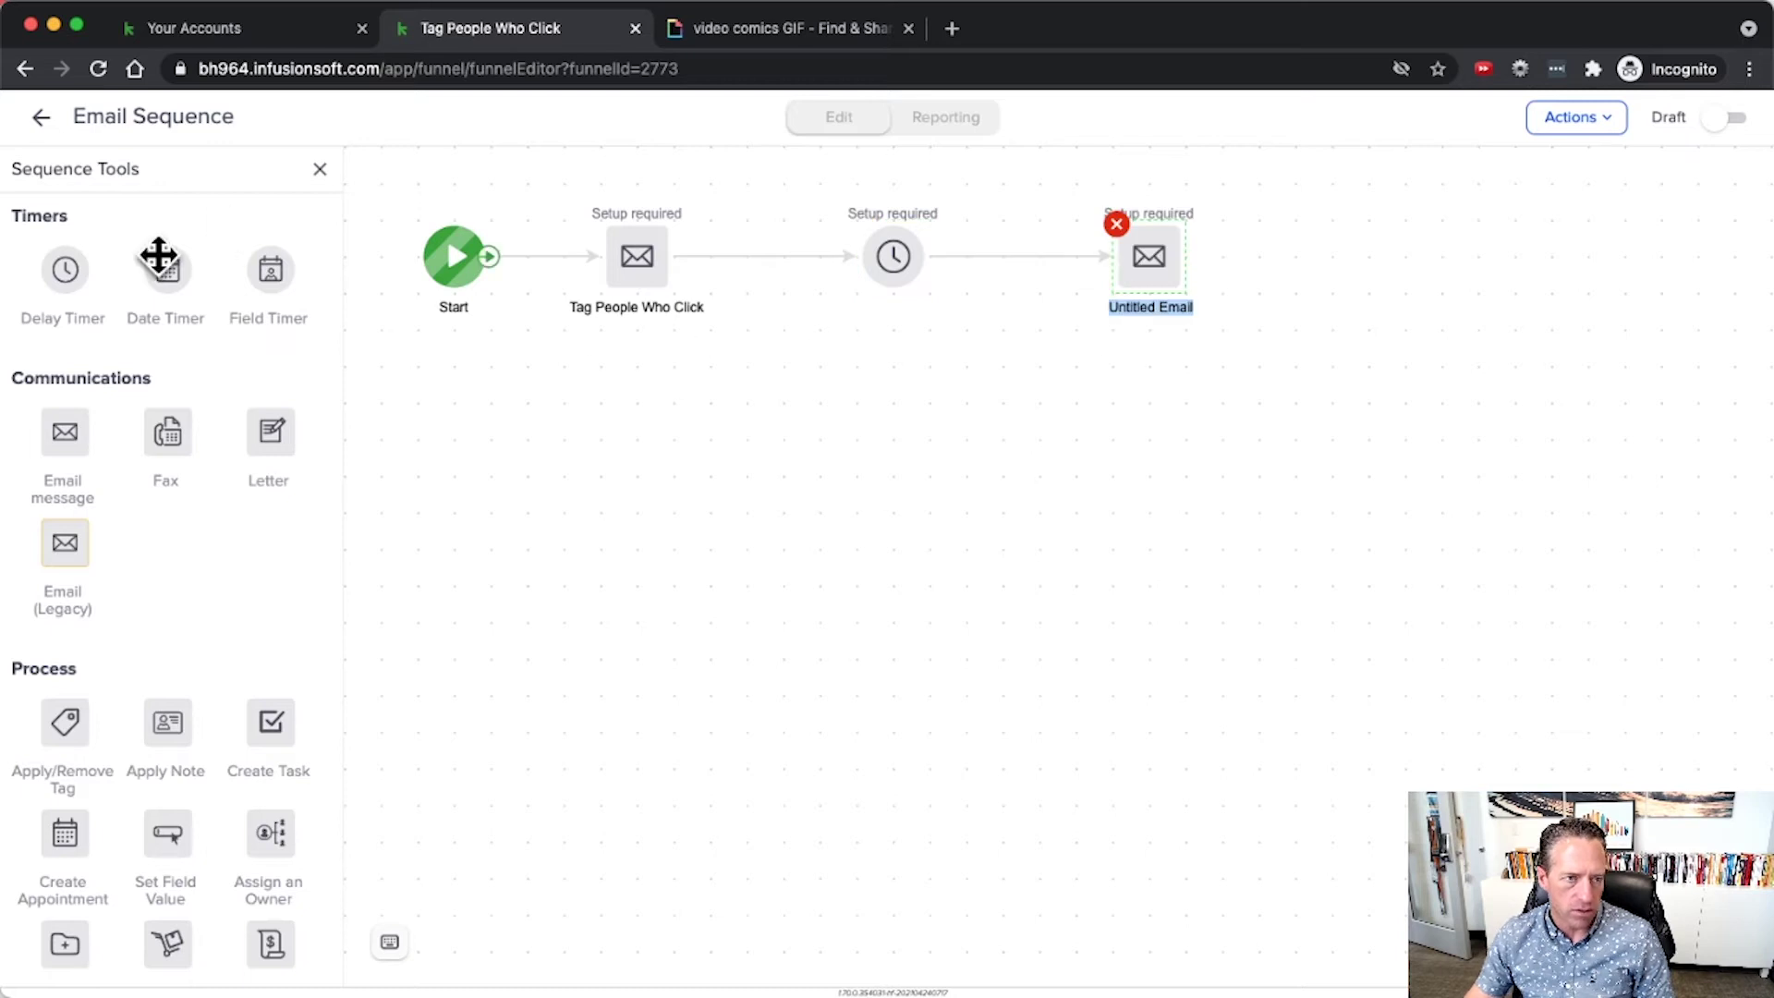
{"action": "left_click_drag", "start_coordinate": [145, 266], "coordinate": [1312, 236]}
{"action": "left_click_drag", "start_coordinate": [52, 463], "coordinate": [1529, 227]}
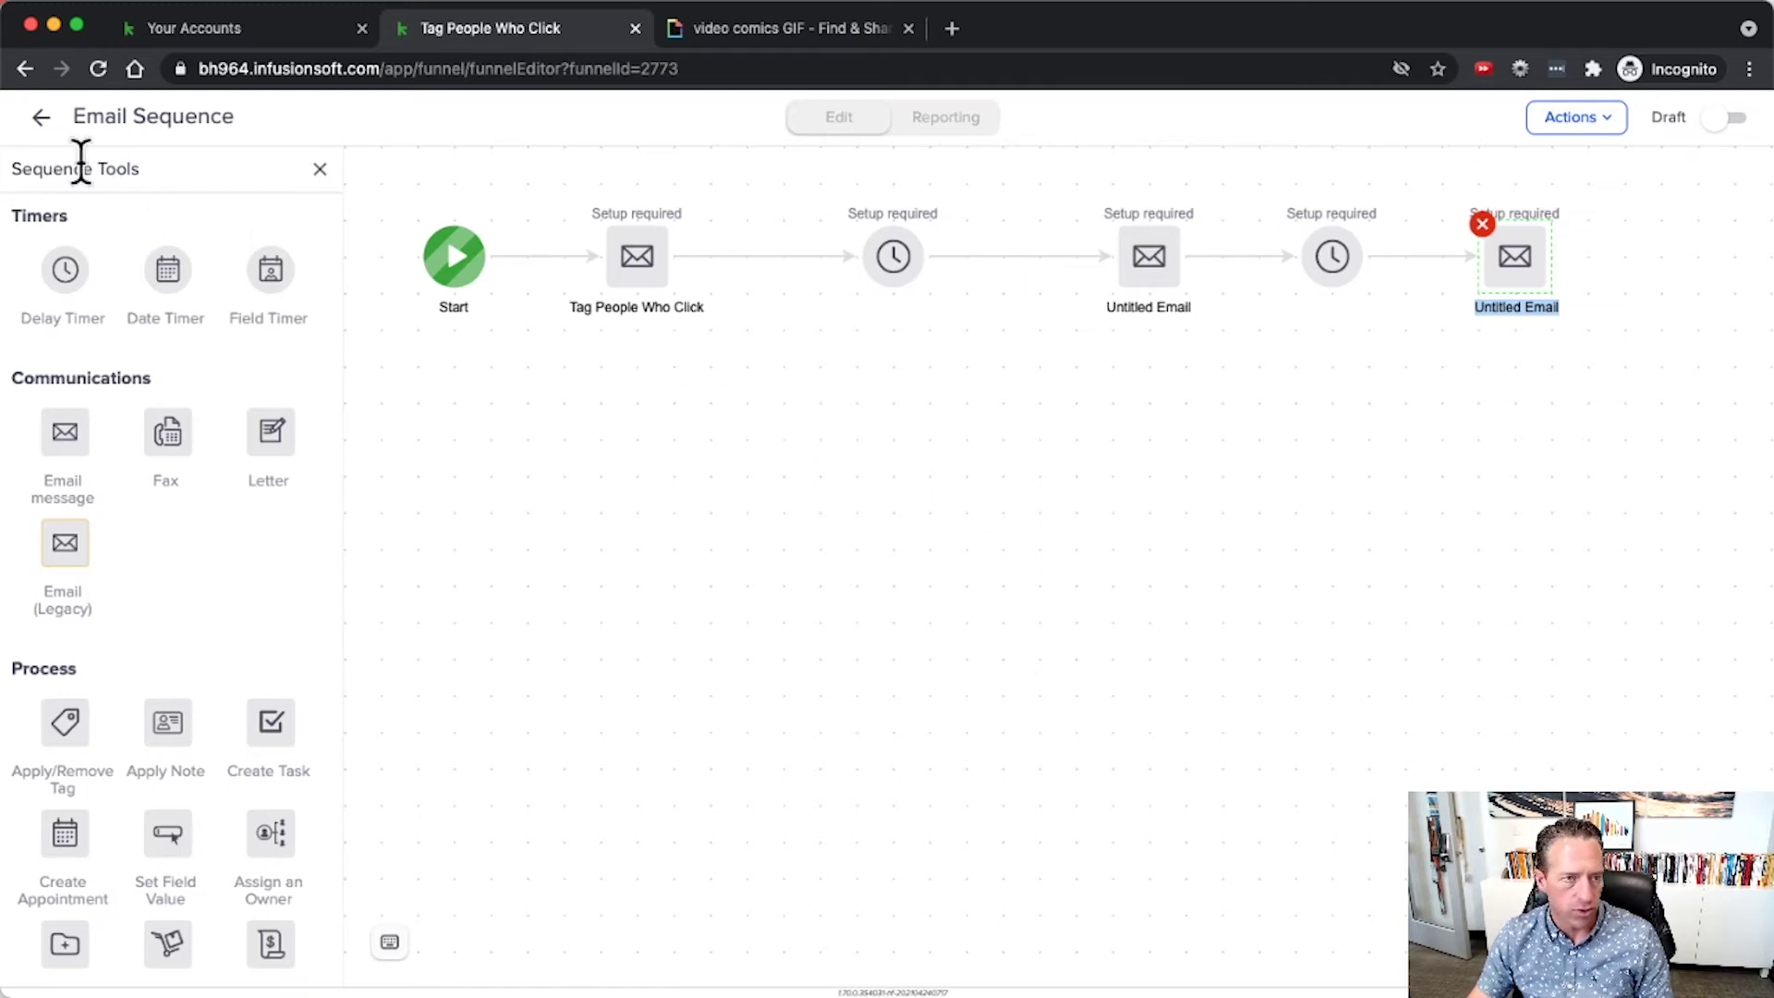
Set the Email Sequence to stop immediately on goal, then delete the Email Link clicked goal.
{"action": "left_click", "coordinate": [39, 117]}
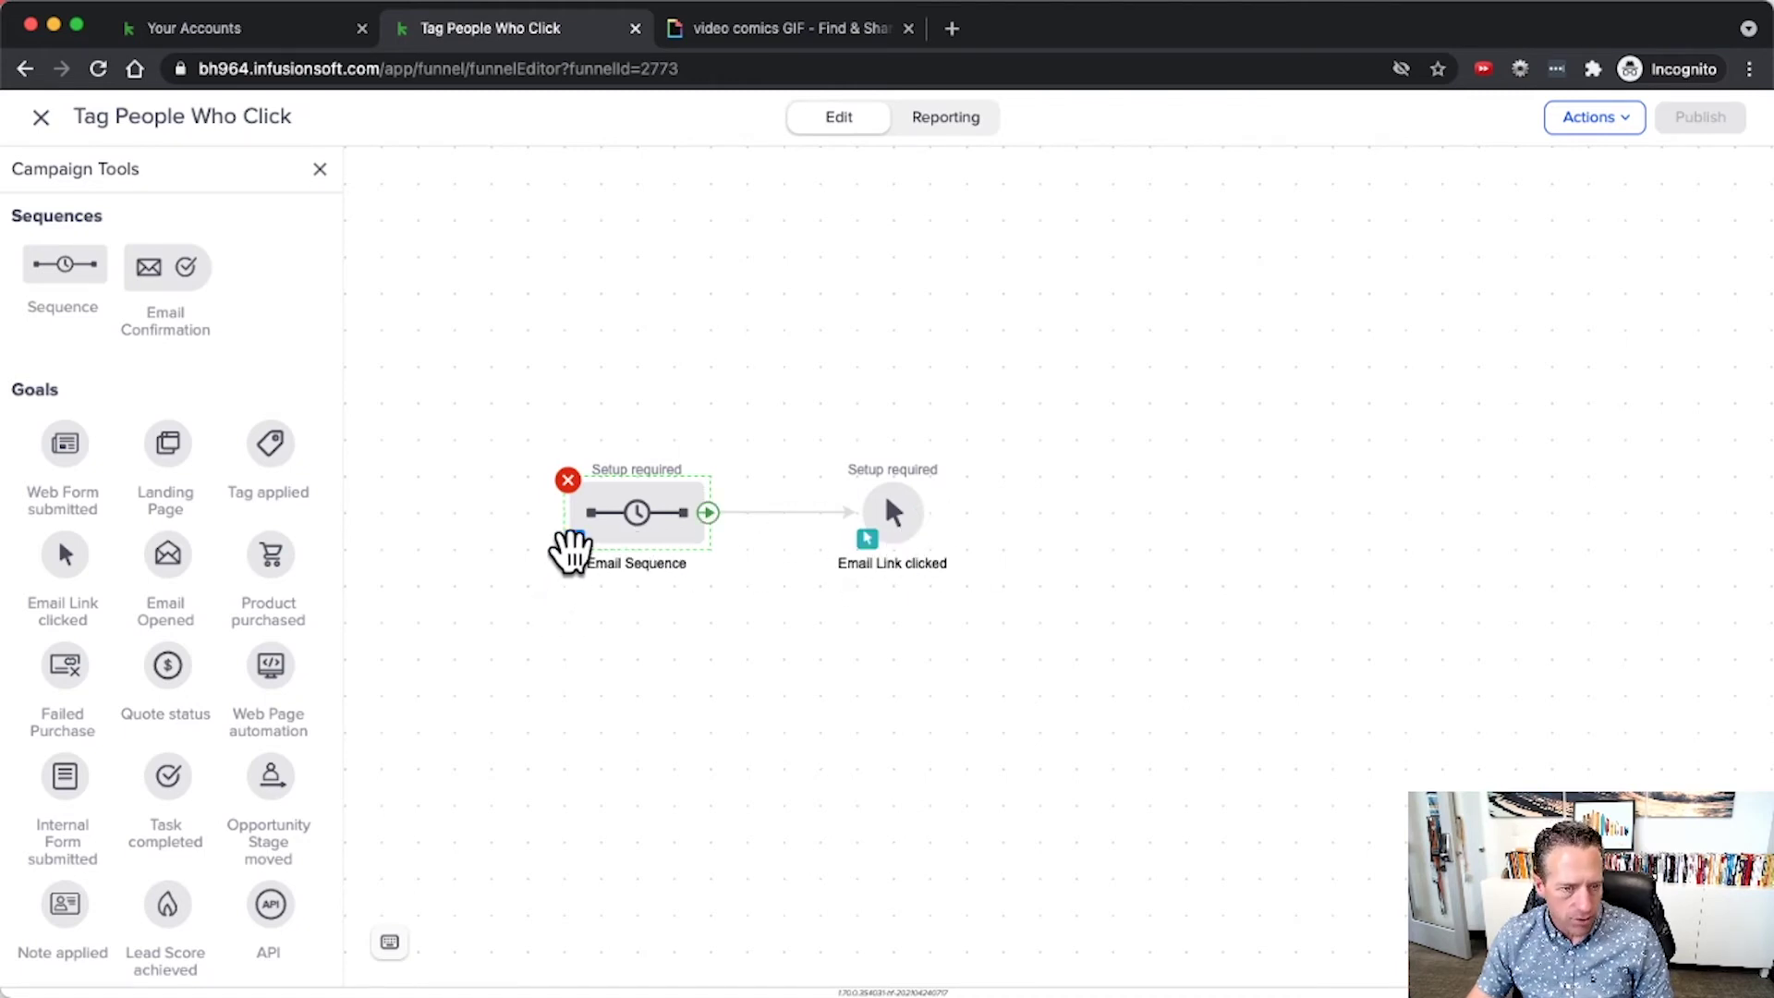
{"action": "left_click", "coordinate": [574, 540]}
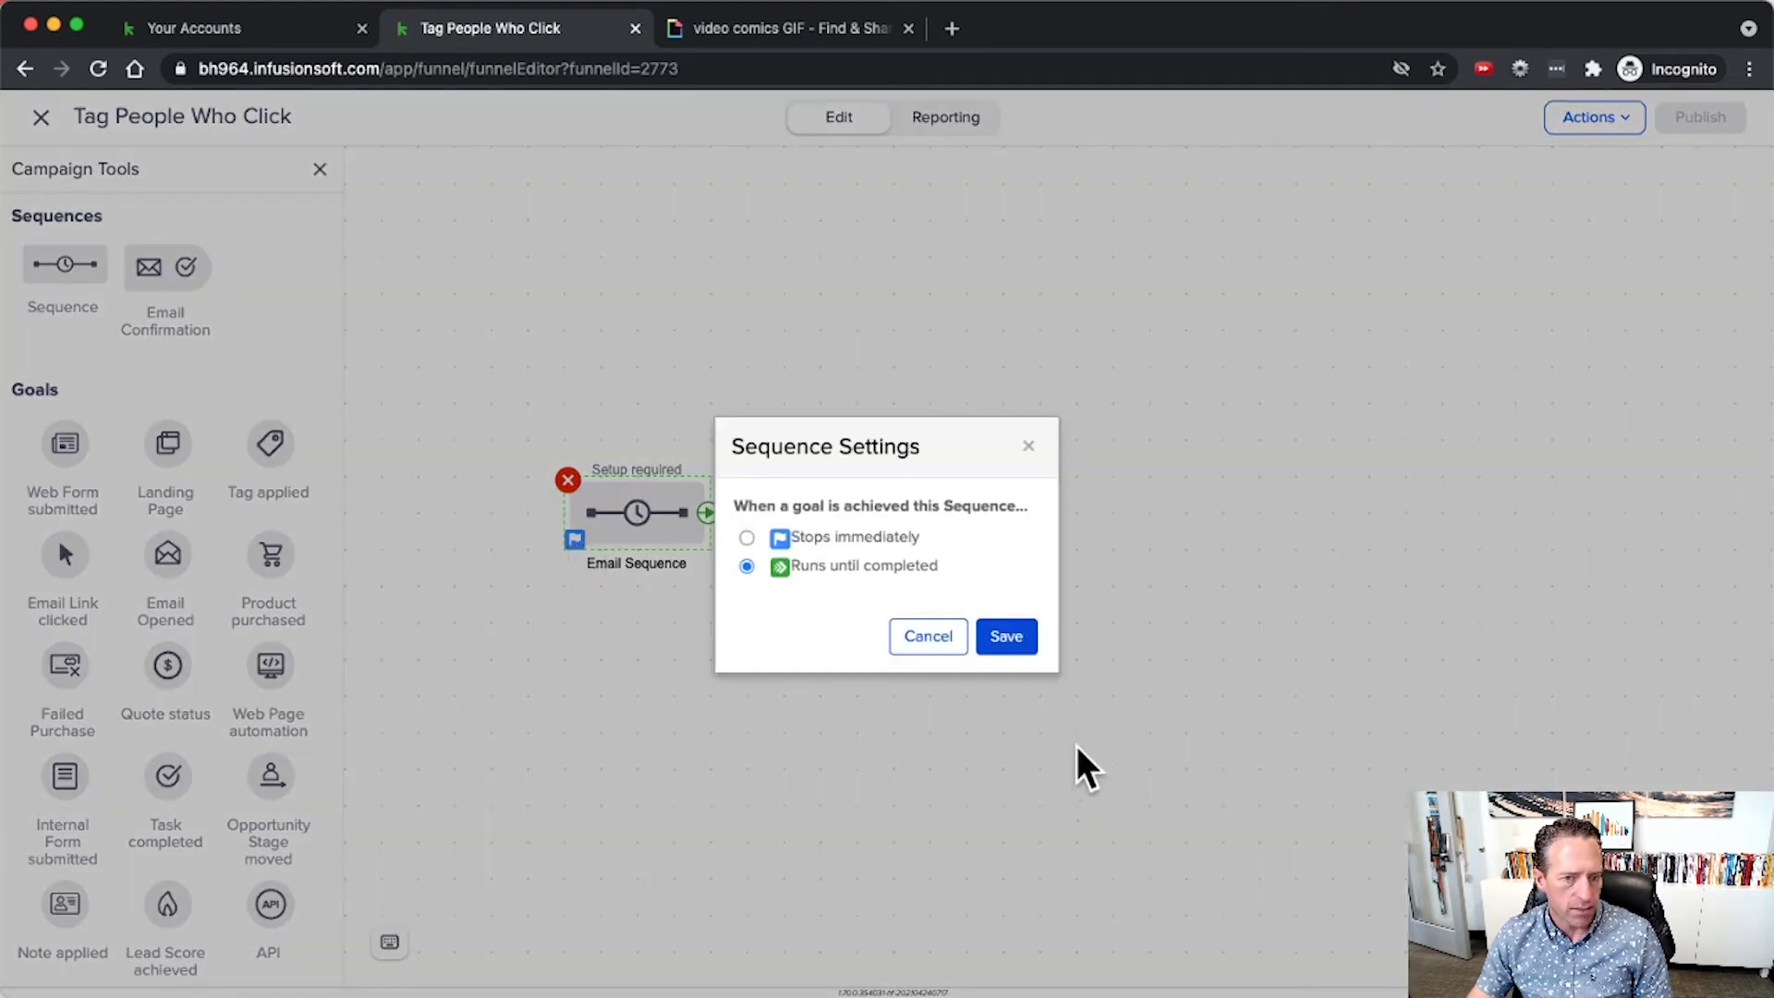
{"action": "left_click", "coordinate": [1017, 637]}
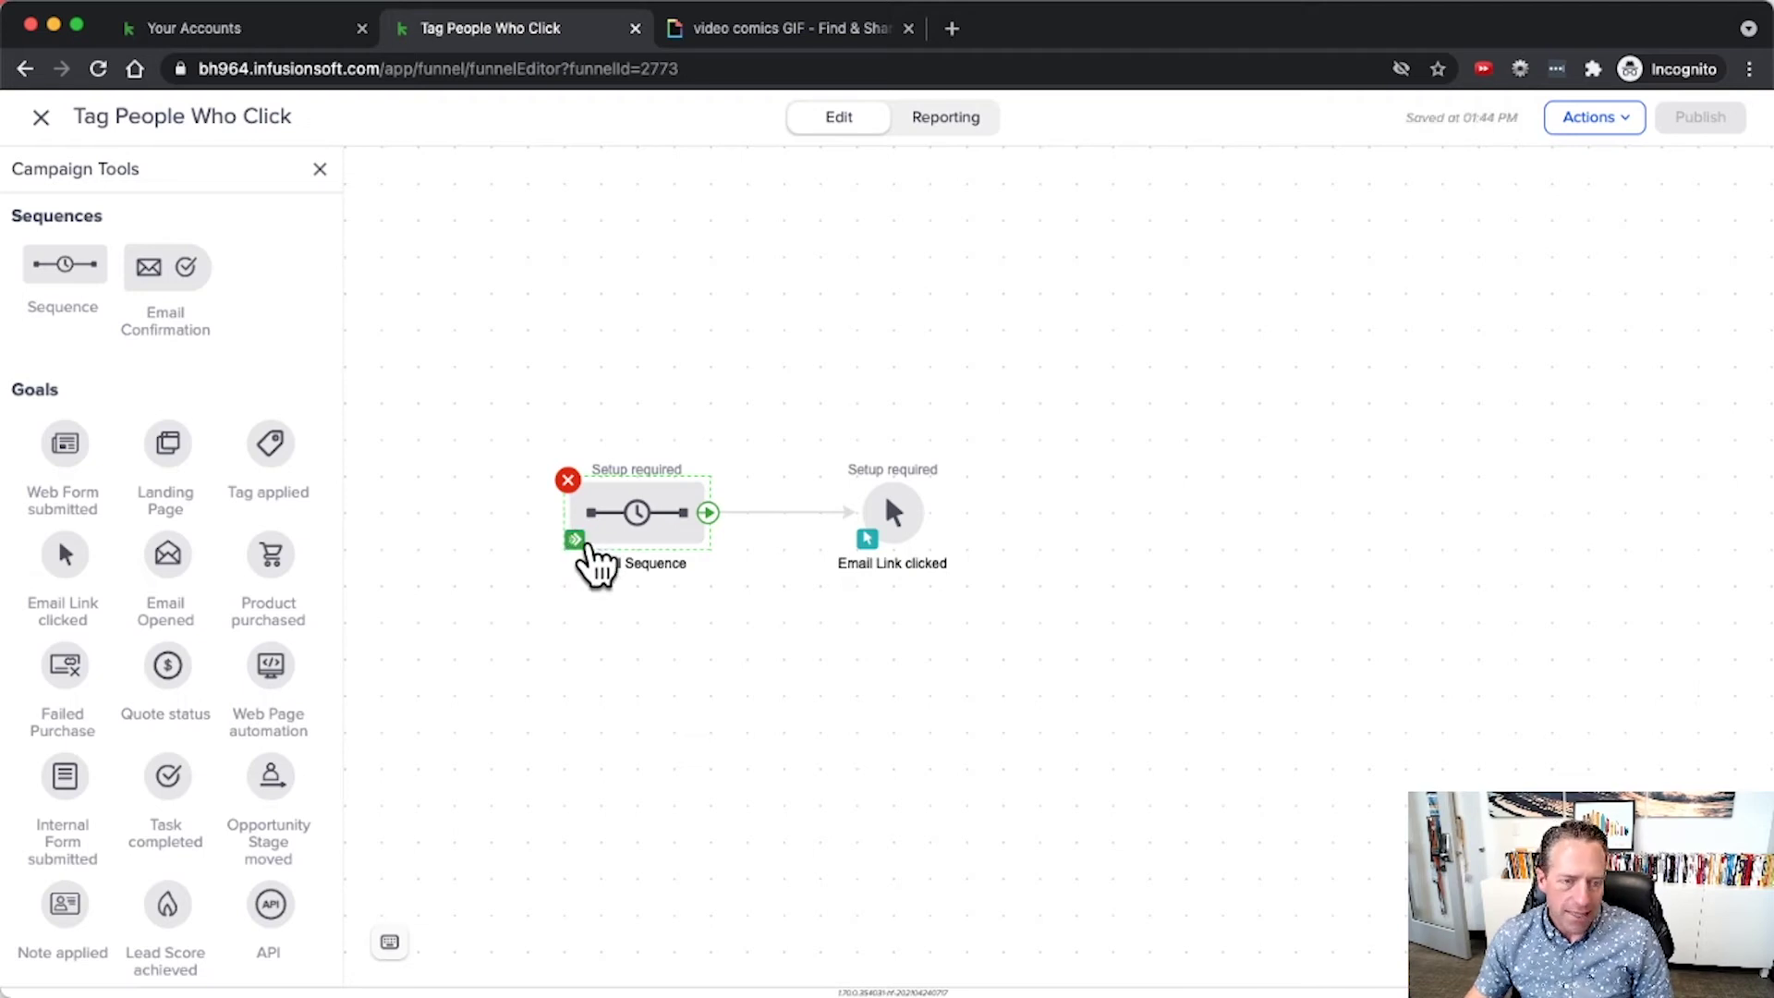
{"action": "left_click", "coordinate": [581, 543]}
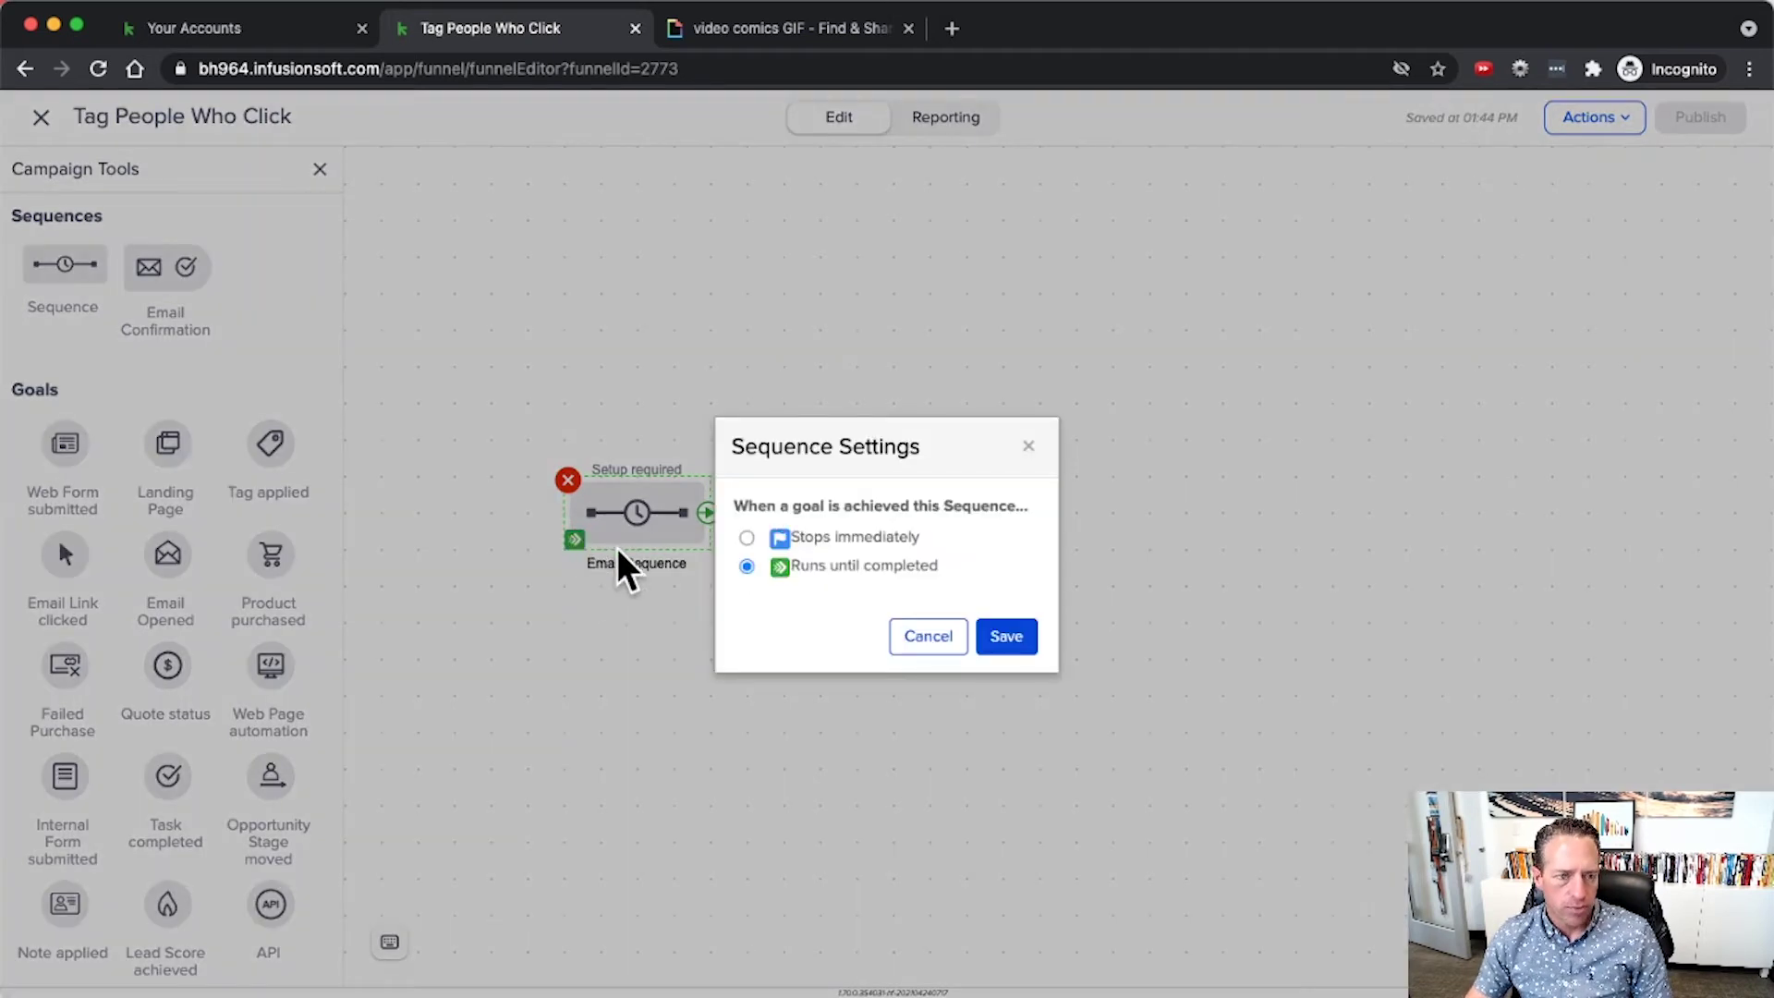
{"action": "left_click", "coordinate": [747, 537]}
{"action": "left_click", "coordinate": [993, 640]}
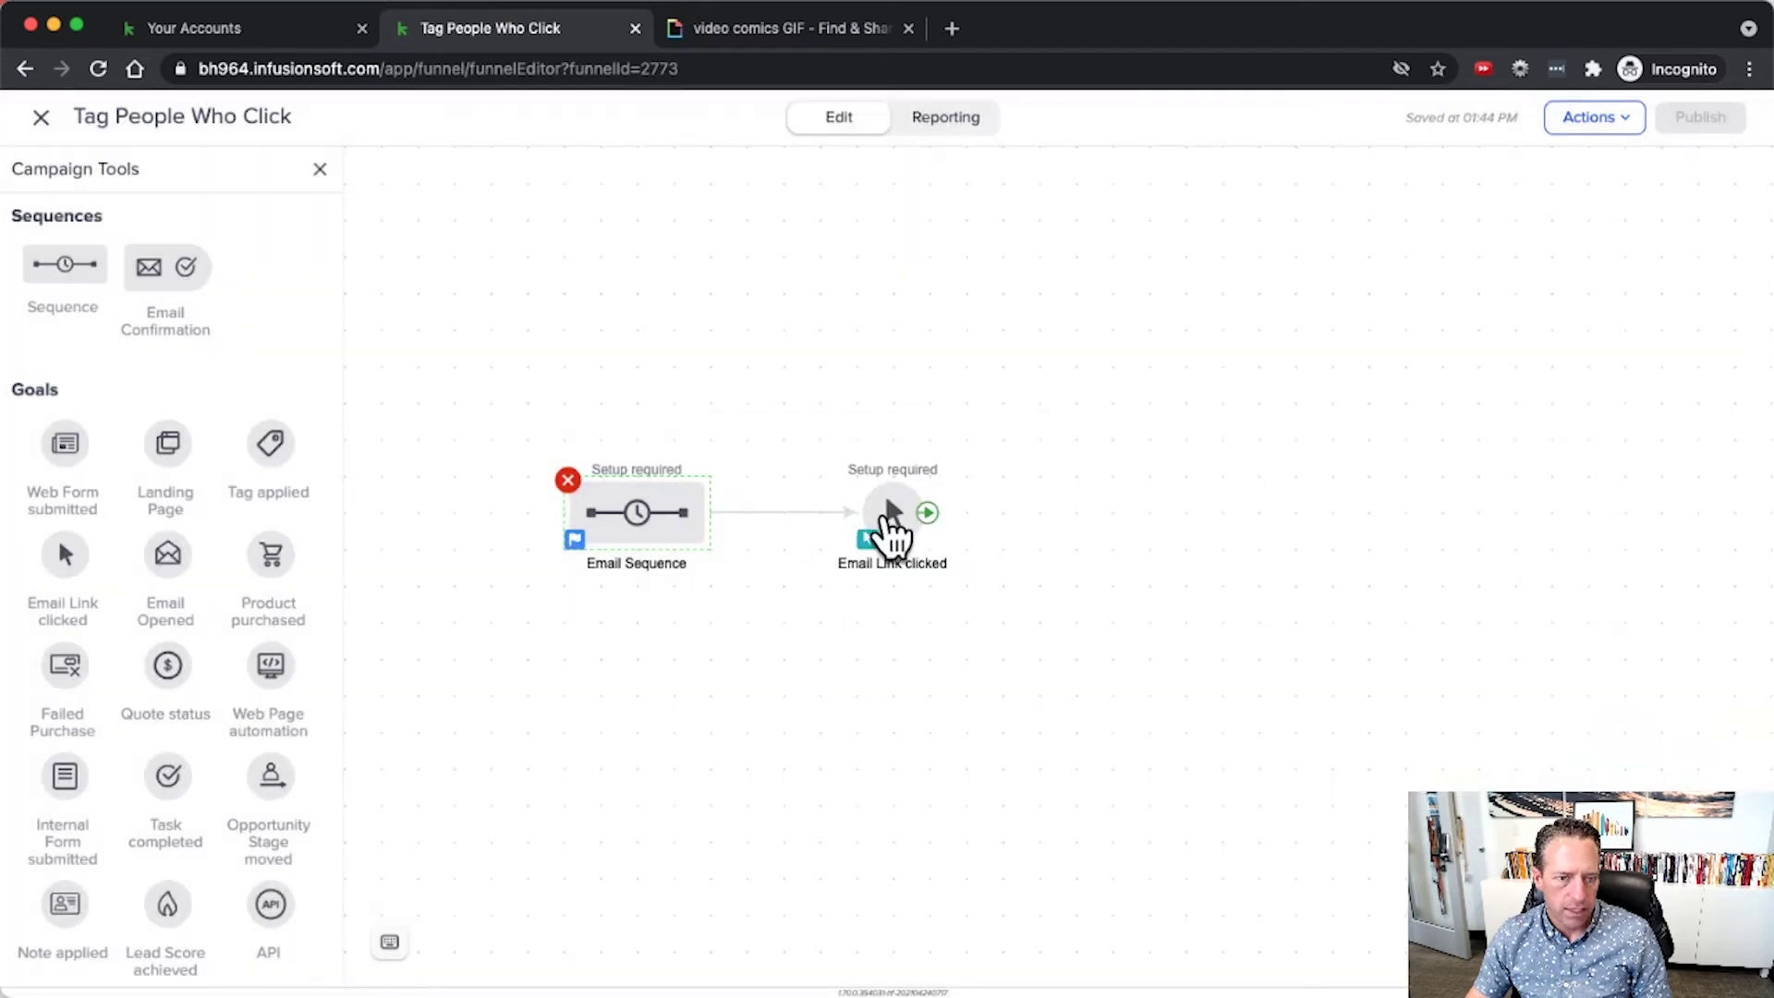
{"action": "left_click", "coordinate": [861, 481]}
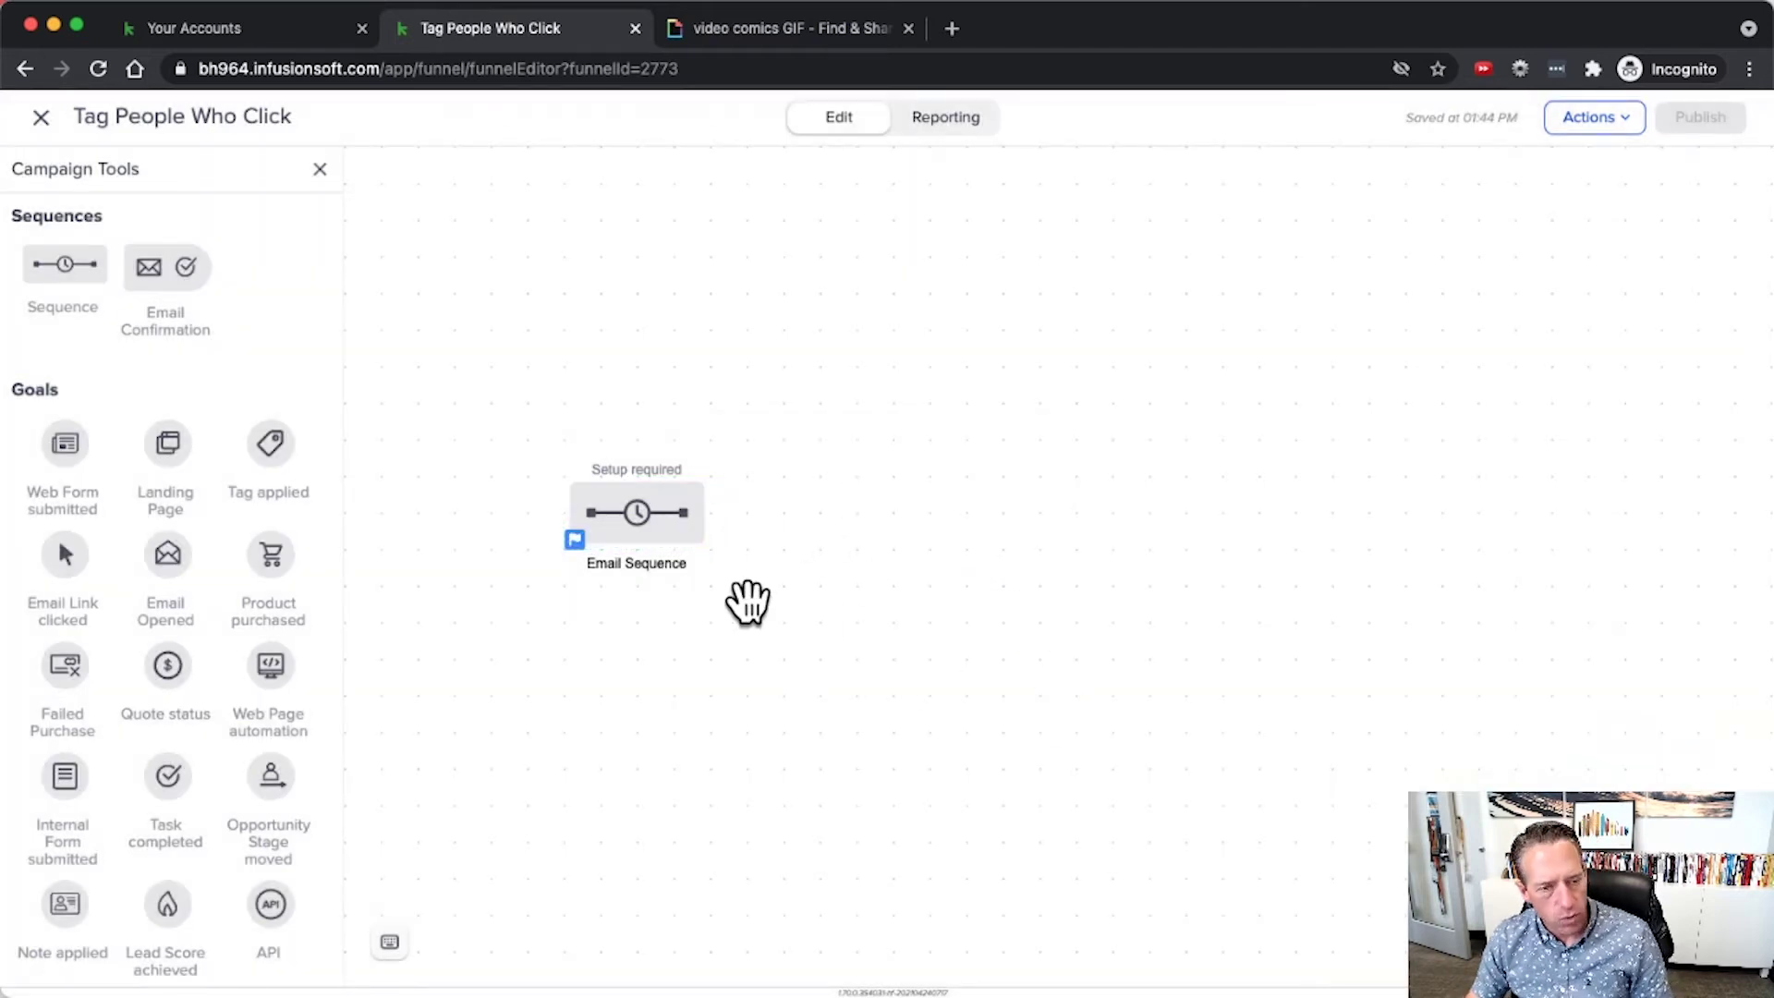
{"action": "double_click", "coordinate": [633, 516]}
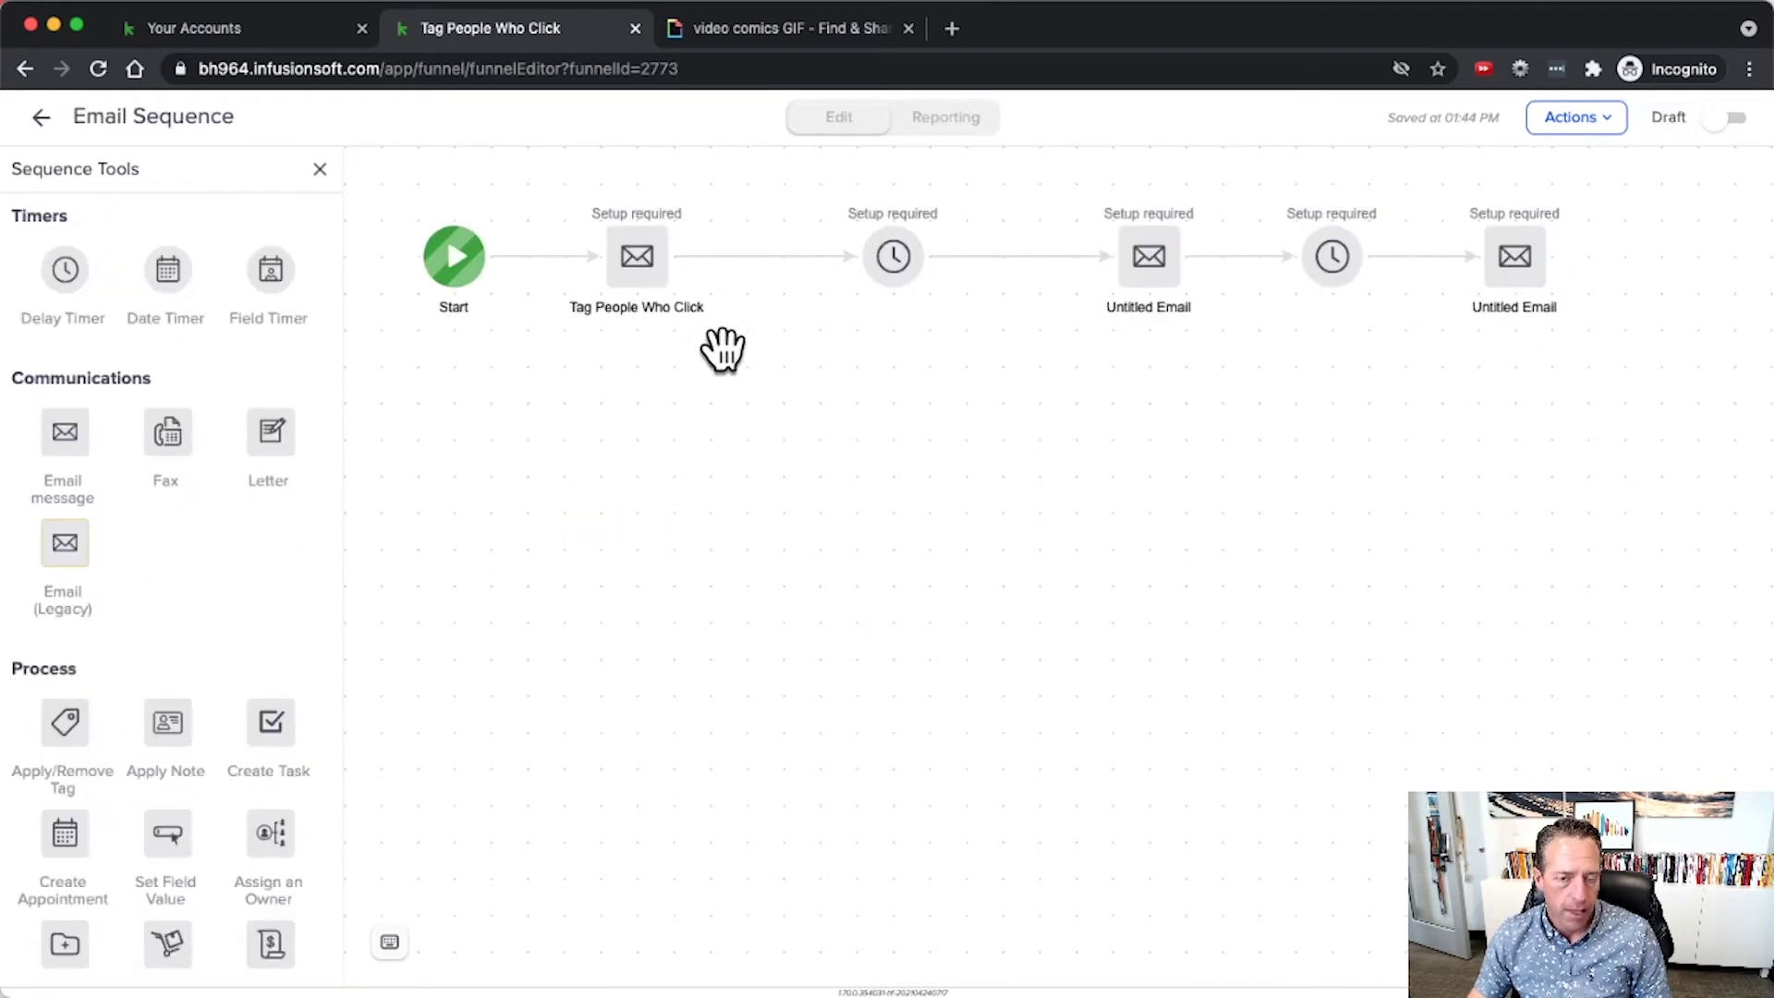
Add an Email Link clicked goal after the Email Sequence and connect it to a new sequence.
{"action": "left_click", "coordinate": [41, 117]}
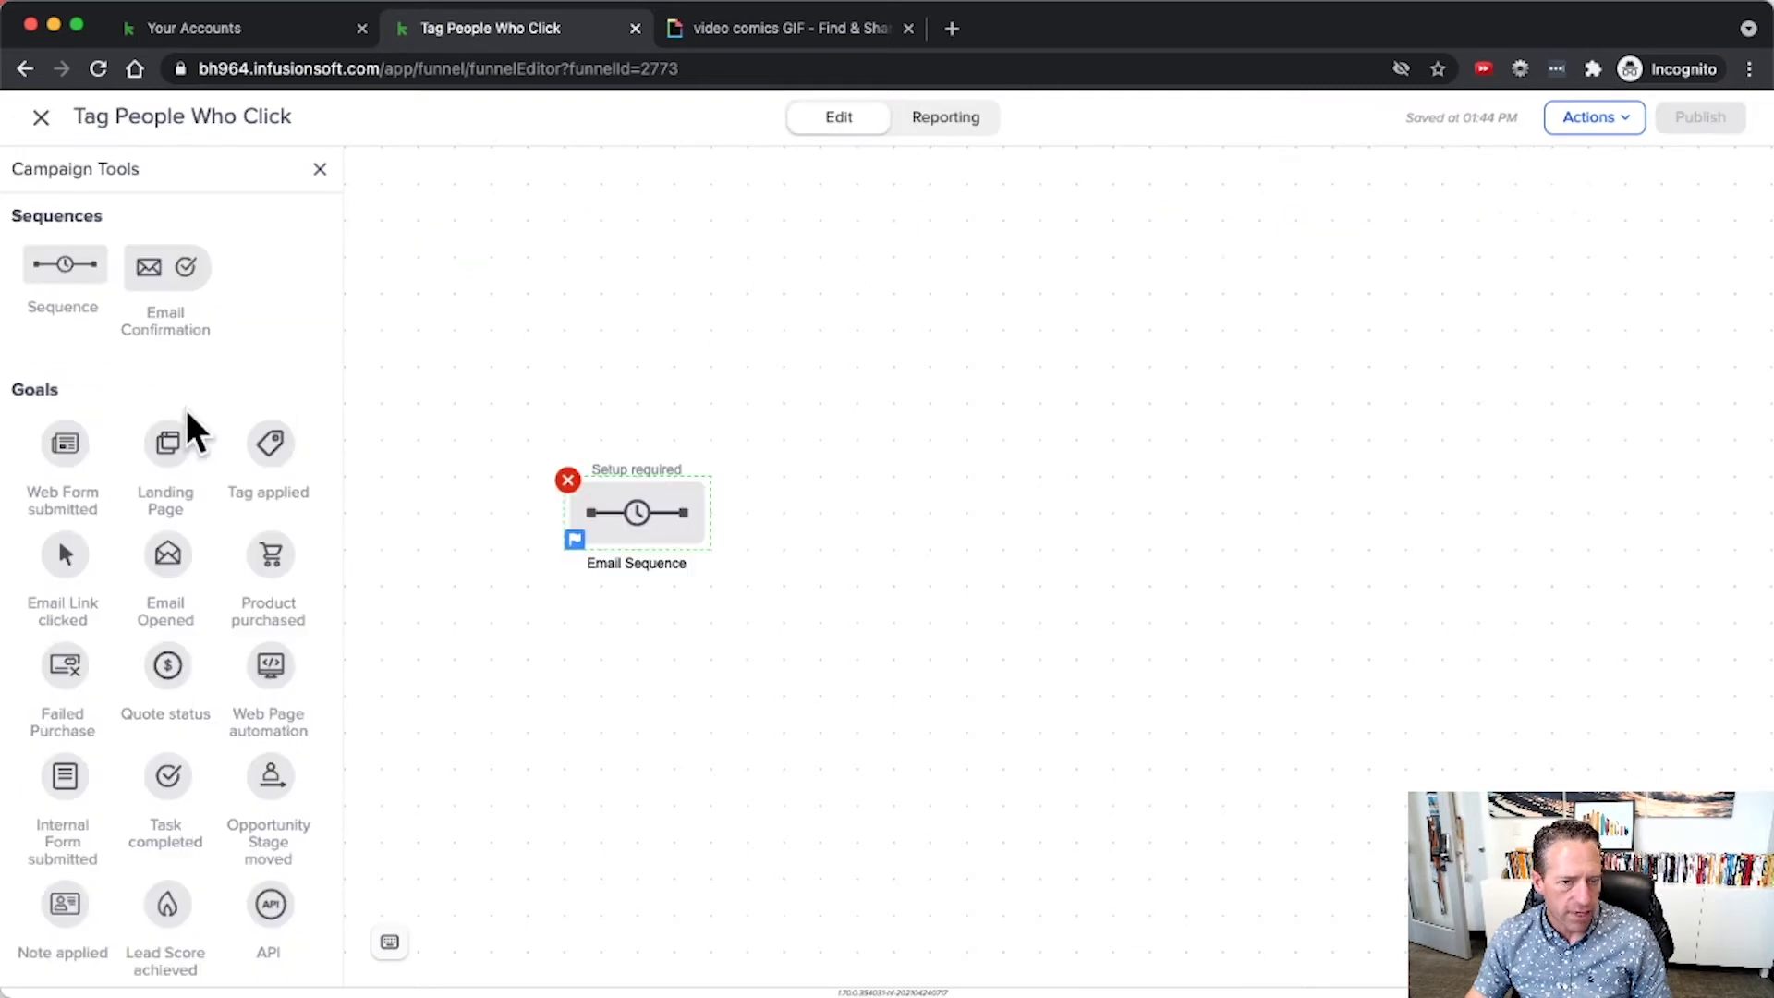
{"action": "left_click_drag", "start_coordinate": [59, 554], "coordinate": [843, 524]}
{"action": "left_click_drag", "start_coordinate": [708, 513], "coordinate": [873, 536]}
{"action": "mouse_move", "coordinate": [75, 265]}
{"action": "left_mouse_down"}
{"action": "mouse_move", "coordinate": [1037, 539]}
{"action": "mouse_move", "coordinate": [994, 483]}
{"action": "mouse_move", "coordinate": [1060, 504]}
{"action": "left_mouse_up"}
{"action": "mouse_move", "coordinate": [893, 516]}
{"action": "left_mouse_down"}
{"action": "mouse_move", "coordinate": [1050, 531]}
{"action": "mouse_move", "coordinate": [1042, 517]}
{"action": "left_mouse_up"}
{"action": "mouse_move", "coordinate": [1105, 551]}
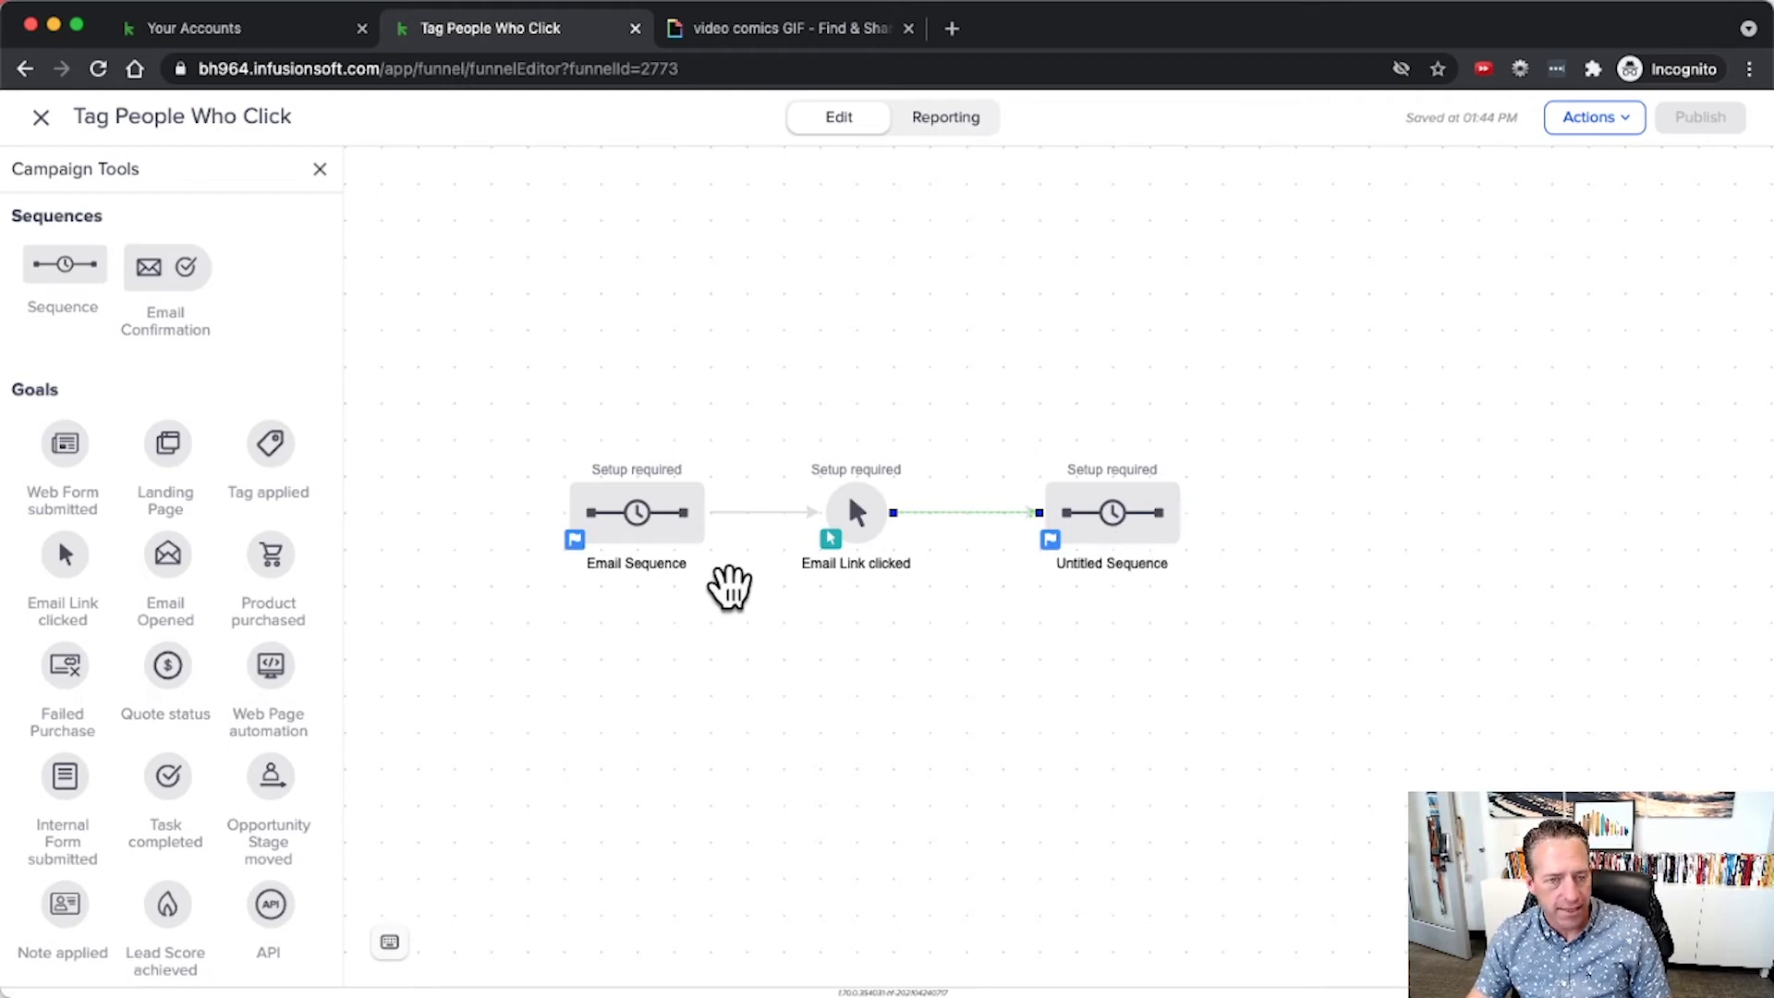
{"action": "mouse_move", "coordinate": [836, 538]}
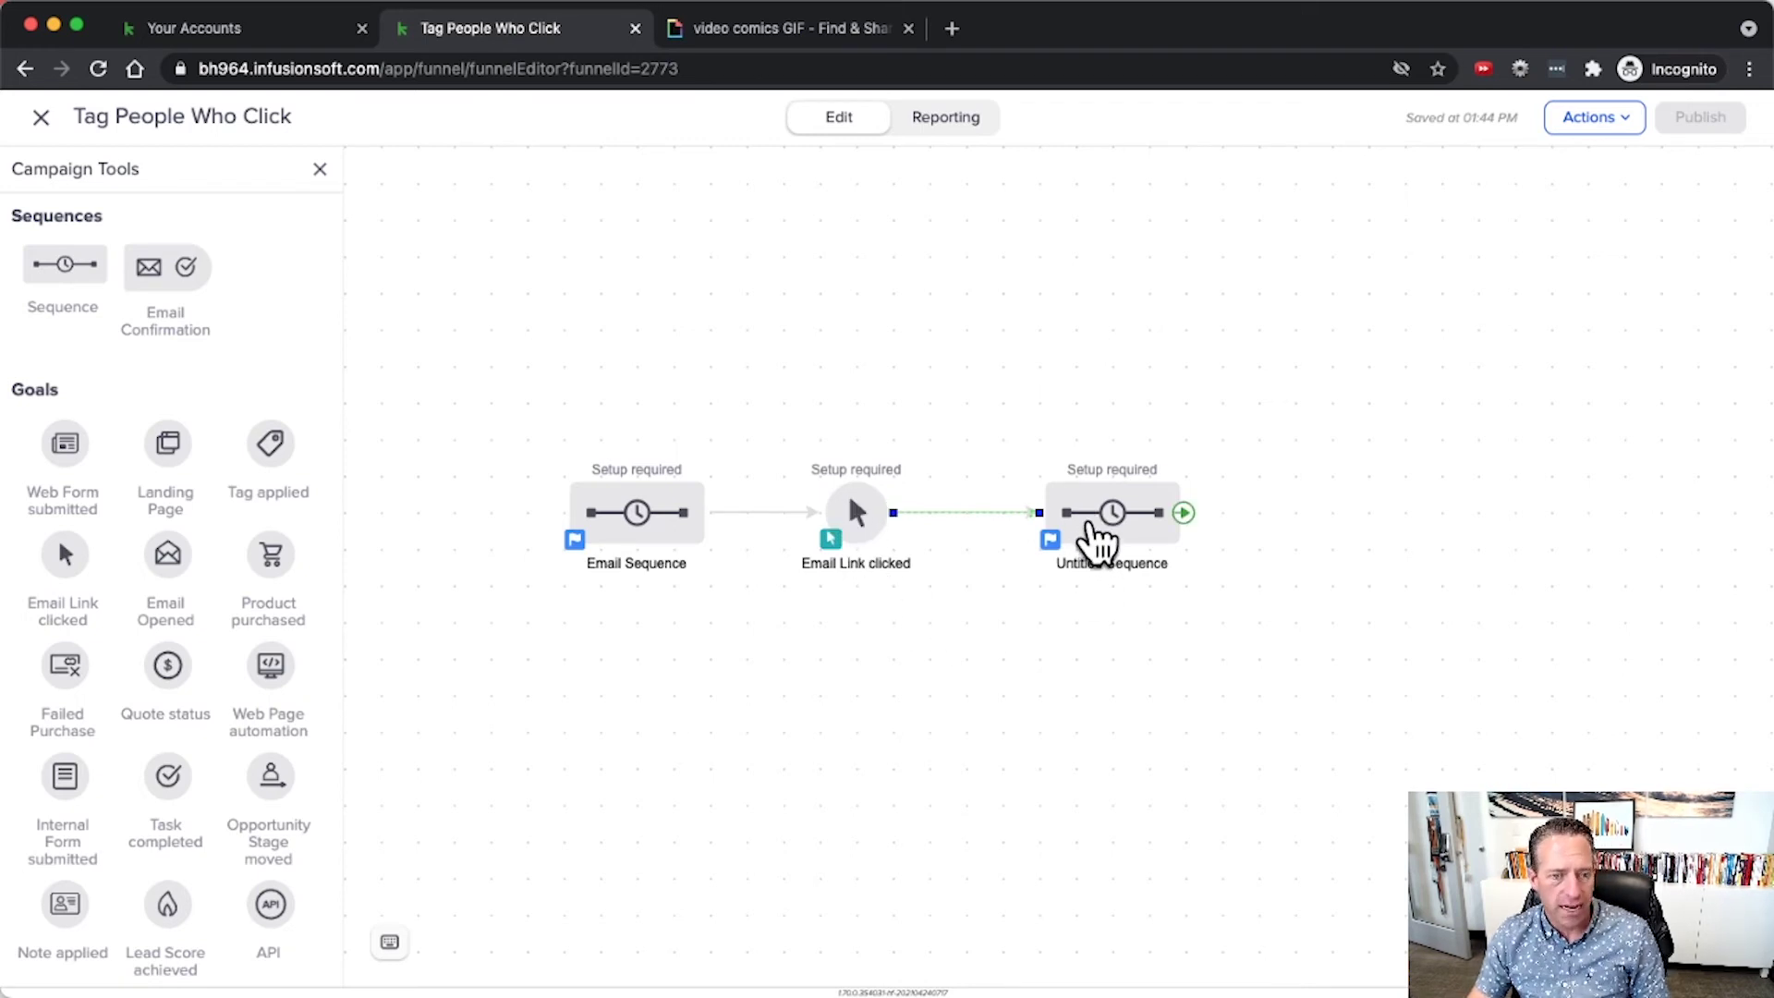
Open the Tag People Who Click email and remove the tag from its click here link.
{"action": "double_click", "coordinate": [665, 556]}
{"action": "double_click", "coordinate": [656, 258]}
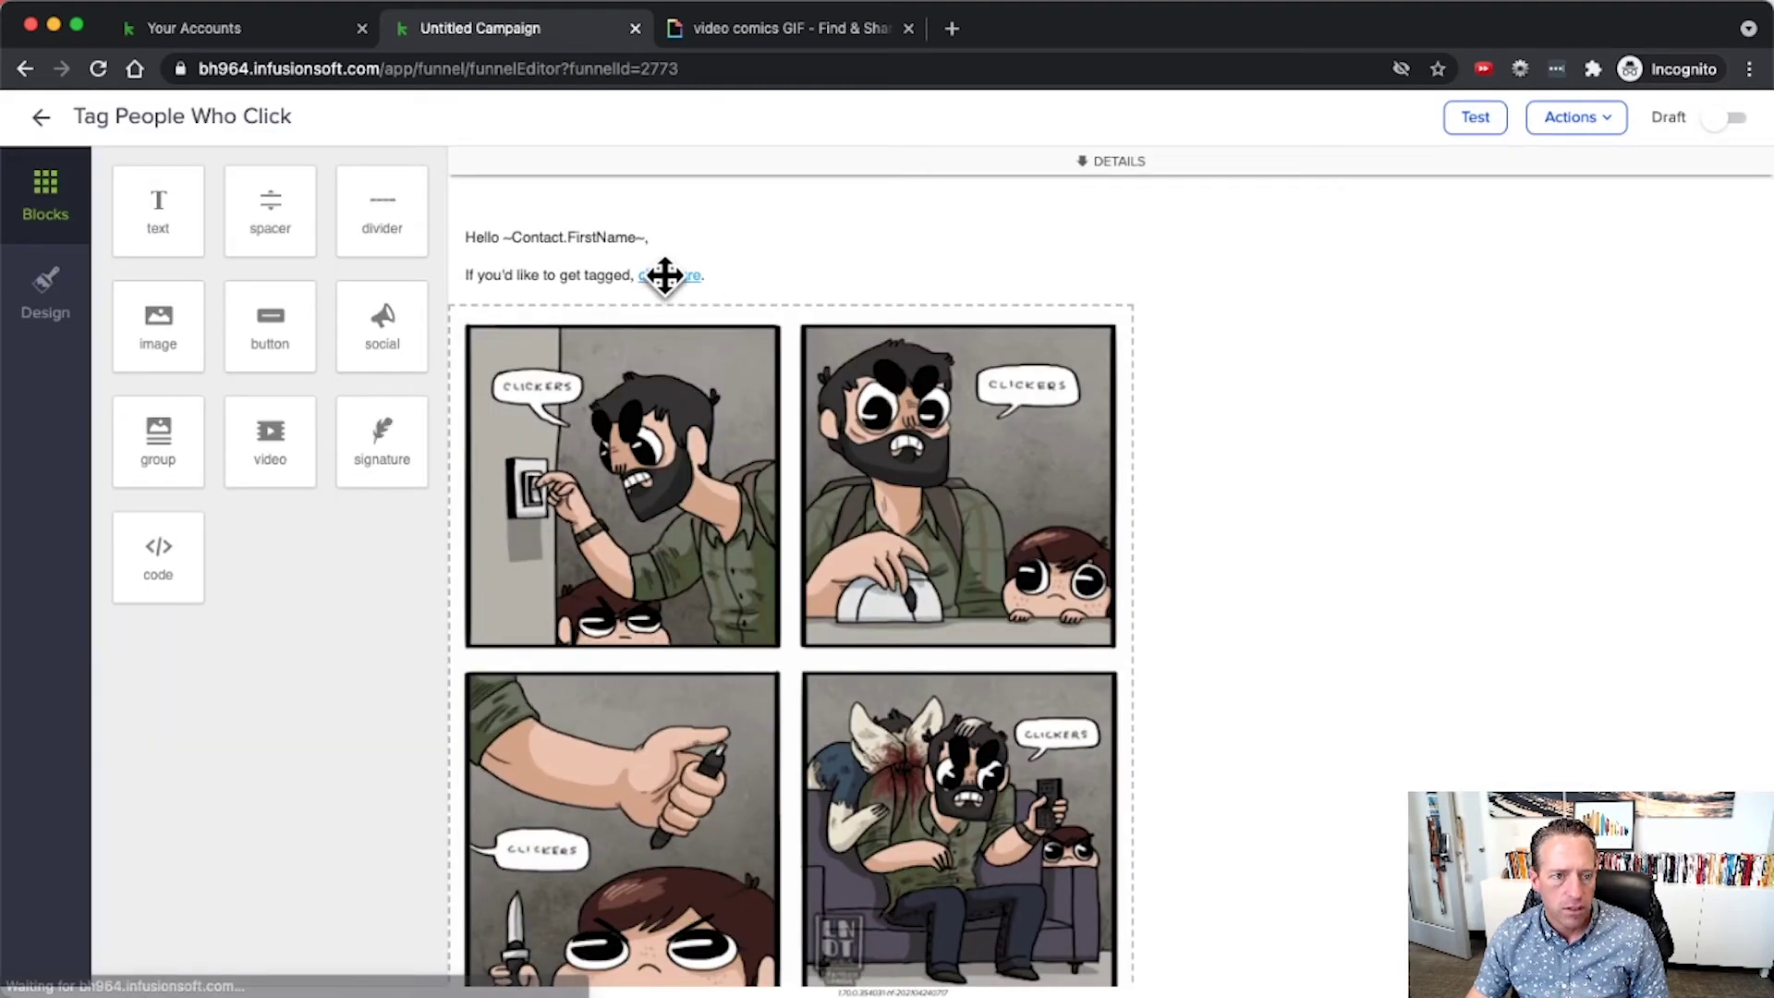
{"action": "left_click", "coordinate": [663, 276]}
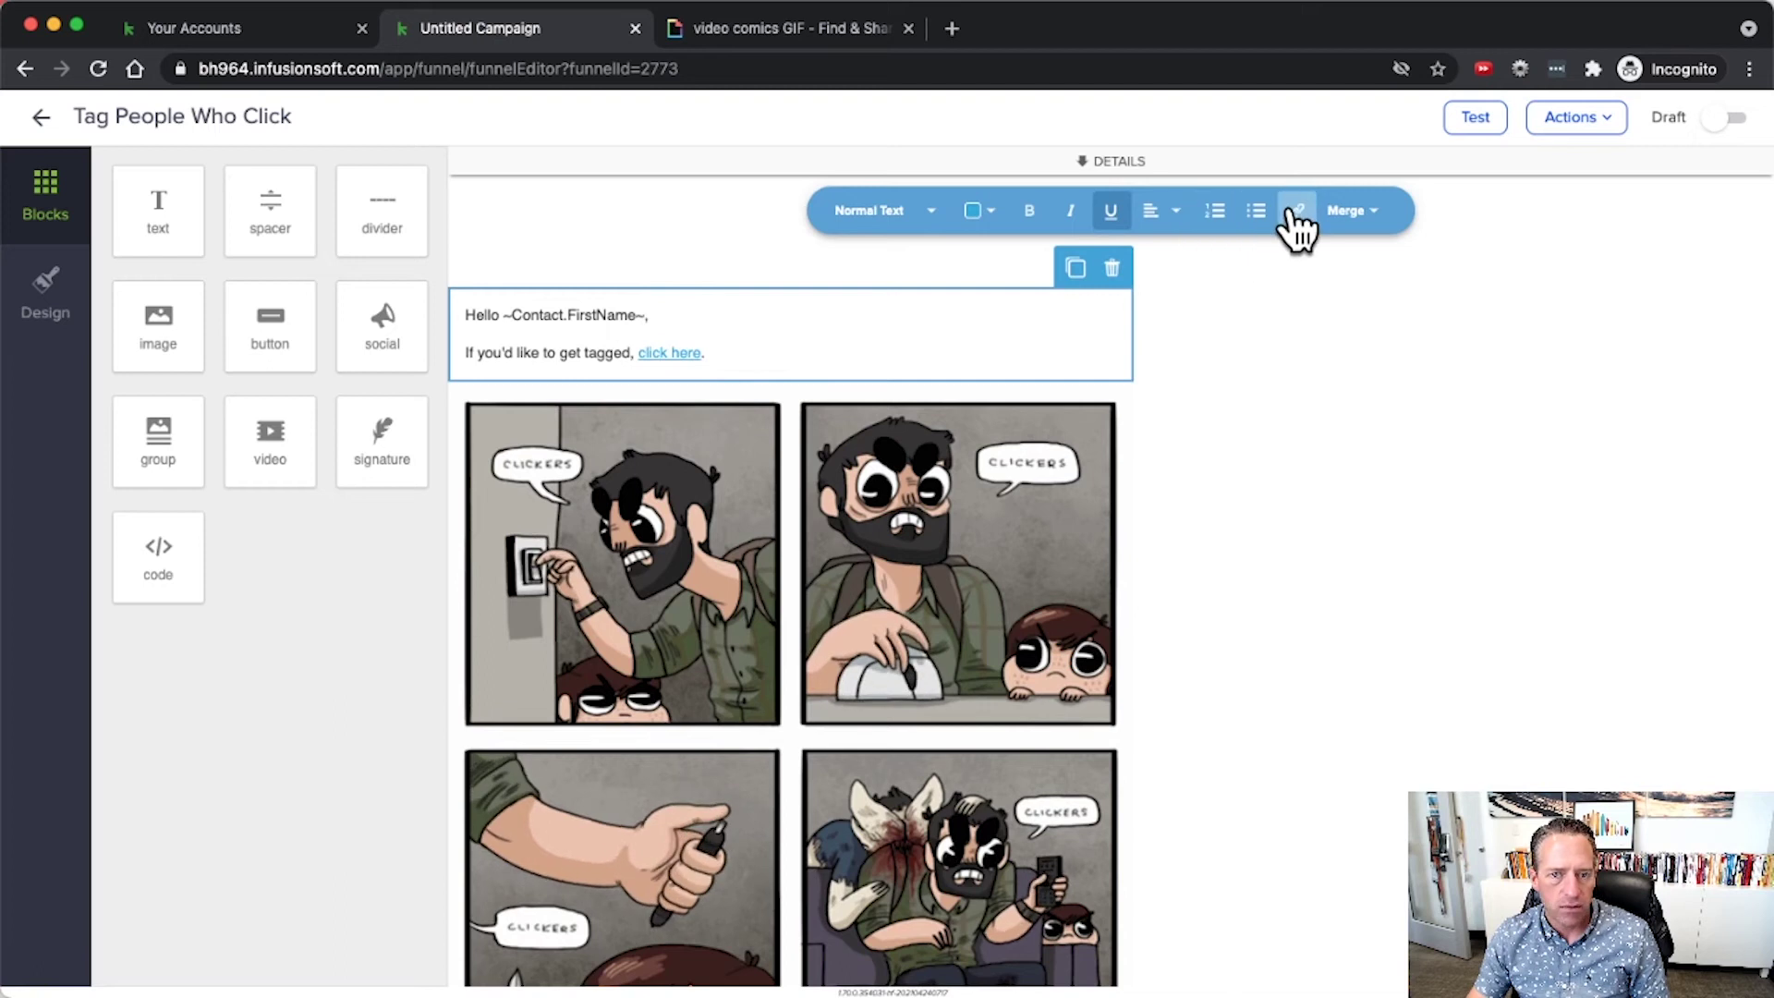
{"action": "left_click", "coordinate": [1297, 212]}
{"action": "left_click", "coordinate": [1335, 356]}
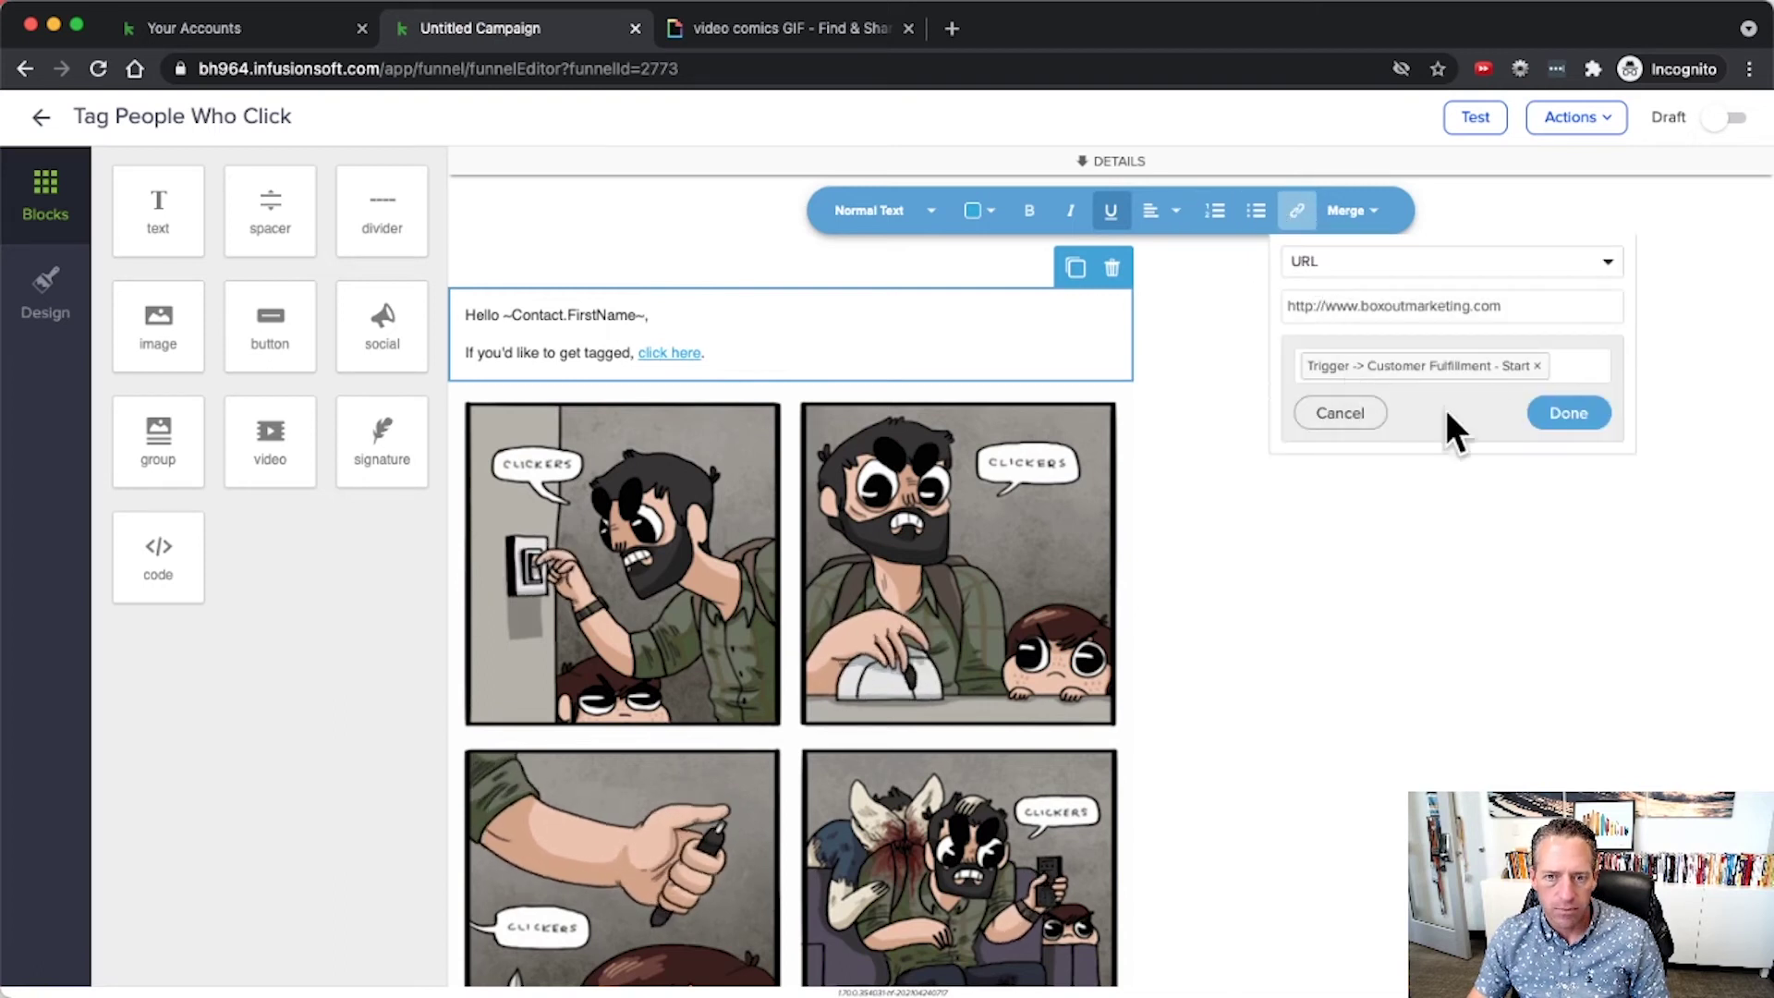
{"action": "left_click", "coordinate": [1548, 409]}
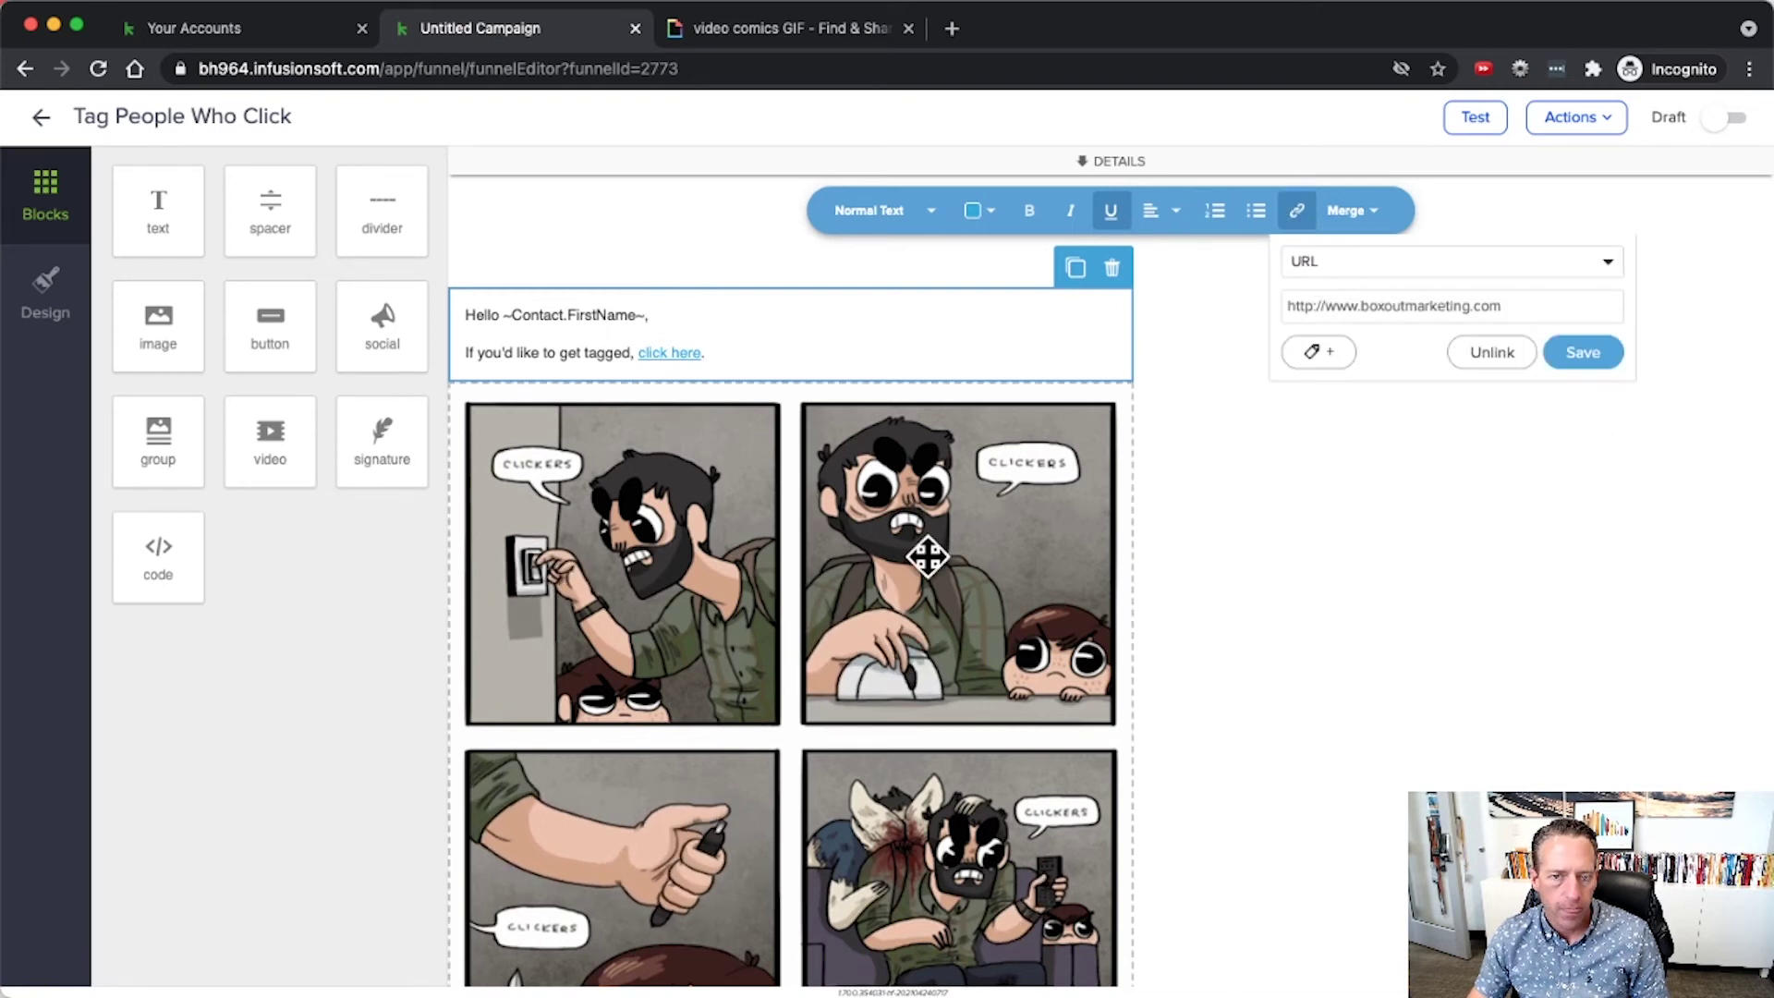
{"action": "left_click", "coordinate": [1579, 351]}
Remove the tags from the comic image and I Like To Click button, and mark the email Ready.
{"action": "left_click", "coordinate": [966, 559]}
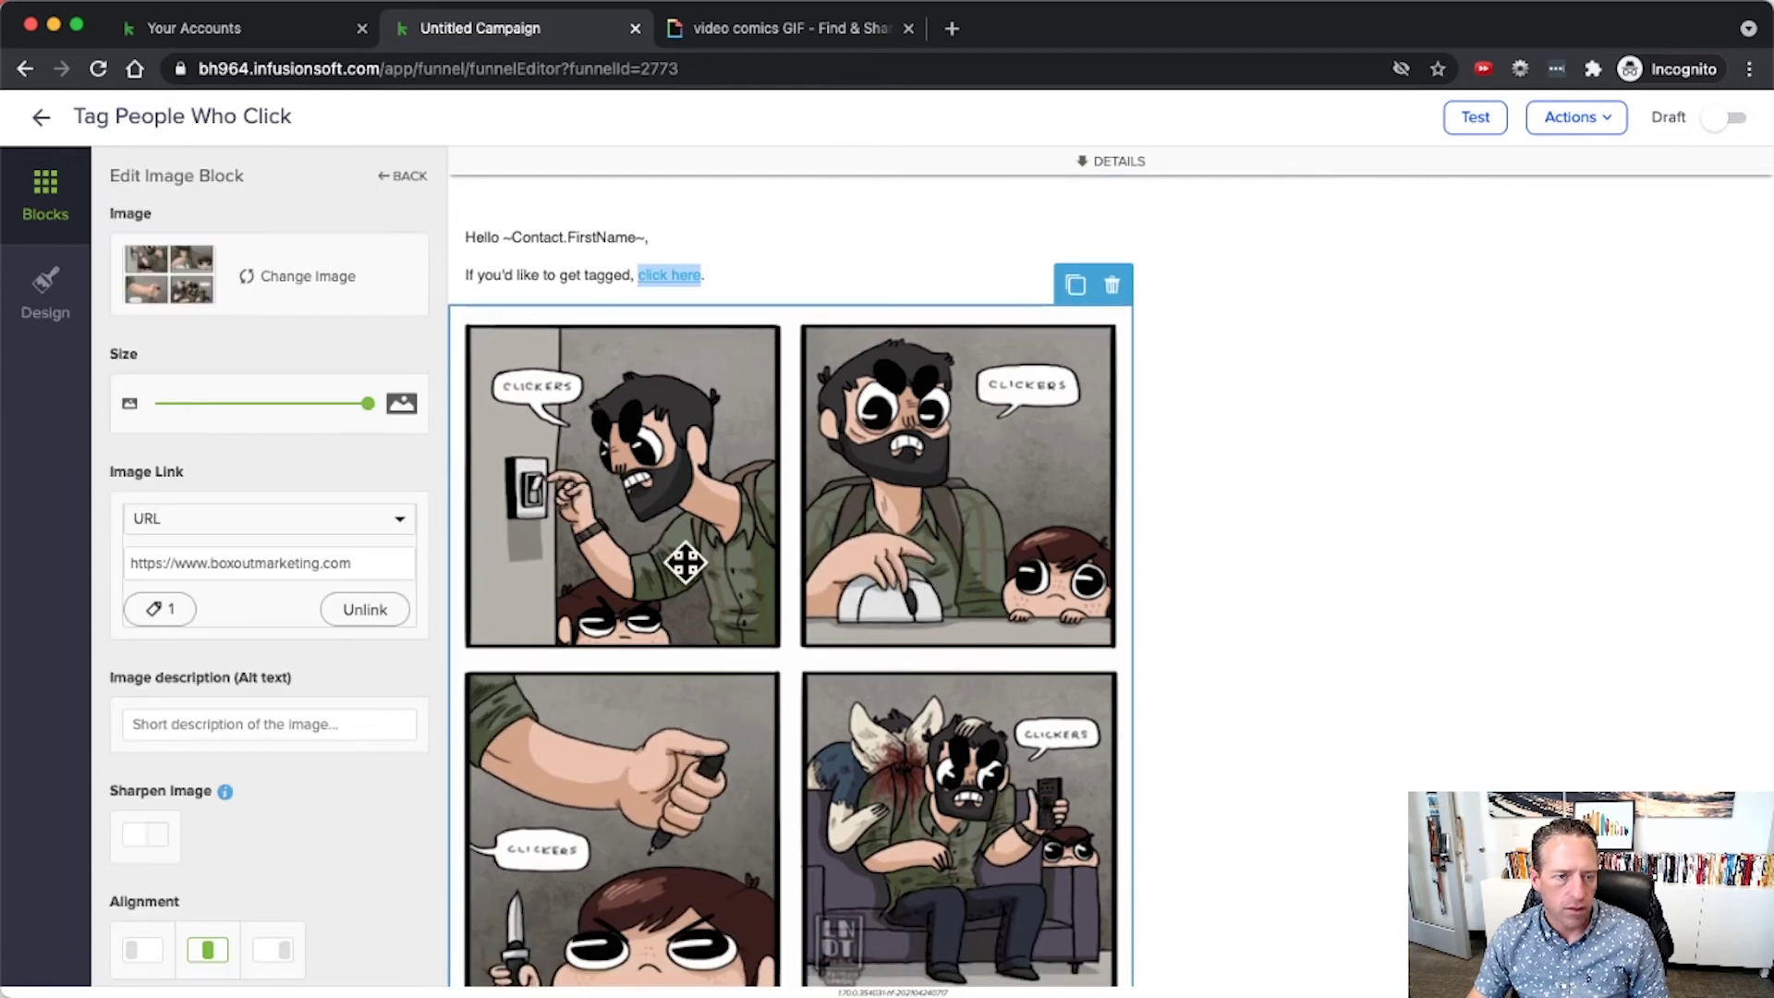
{"action": "left_click", "coordinate": [171, 606]}
{"action": "left_click", "coordinate": [378, 629]}
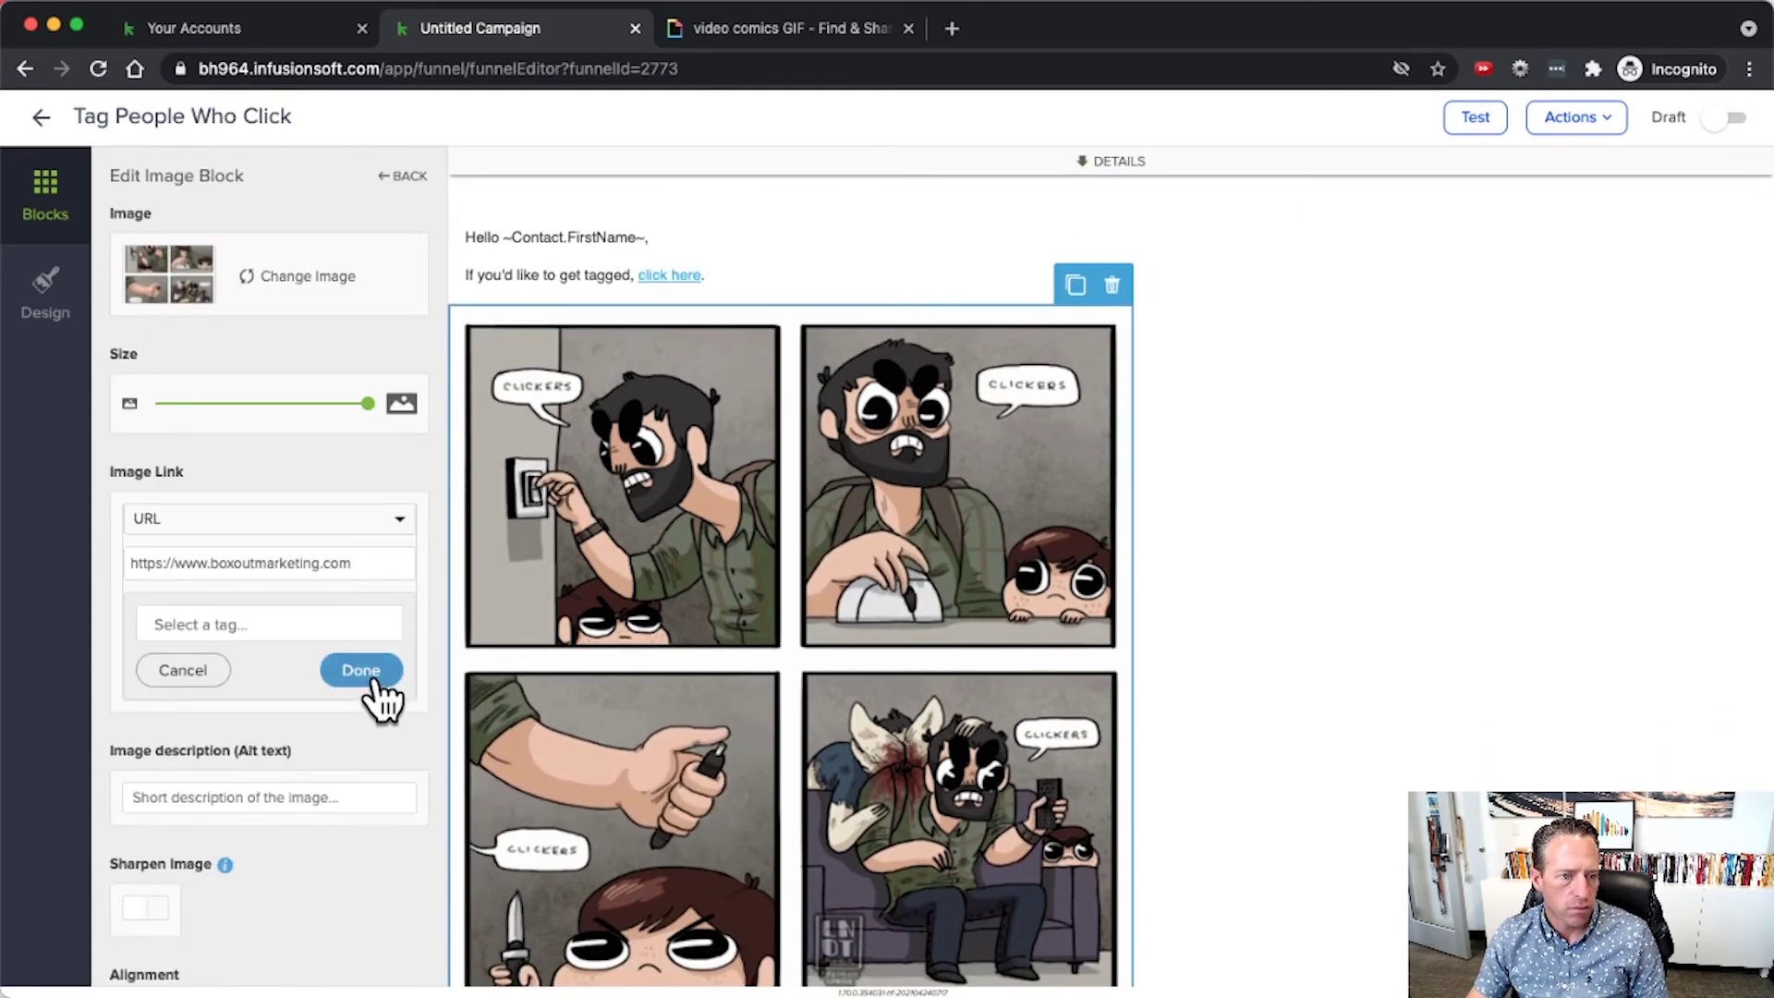
{"action": "left_click", "coordinate": [374, 671]}
{"action": "scroll", "coordinate": [1433, 628], "scroll_direction": "down", "scroll_amount": 5}
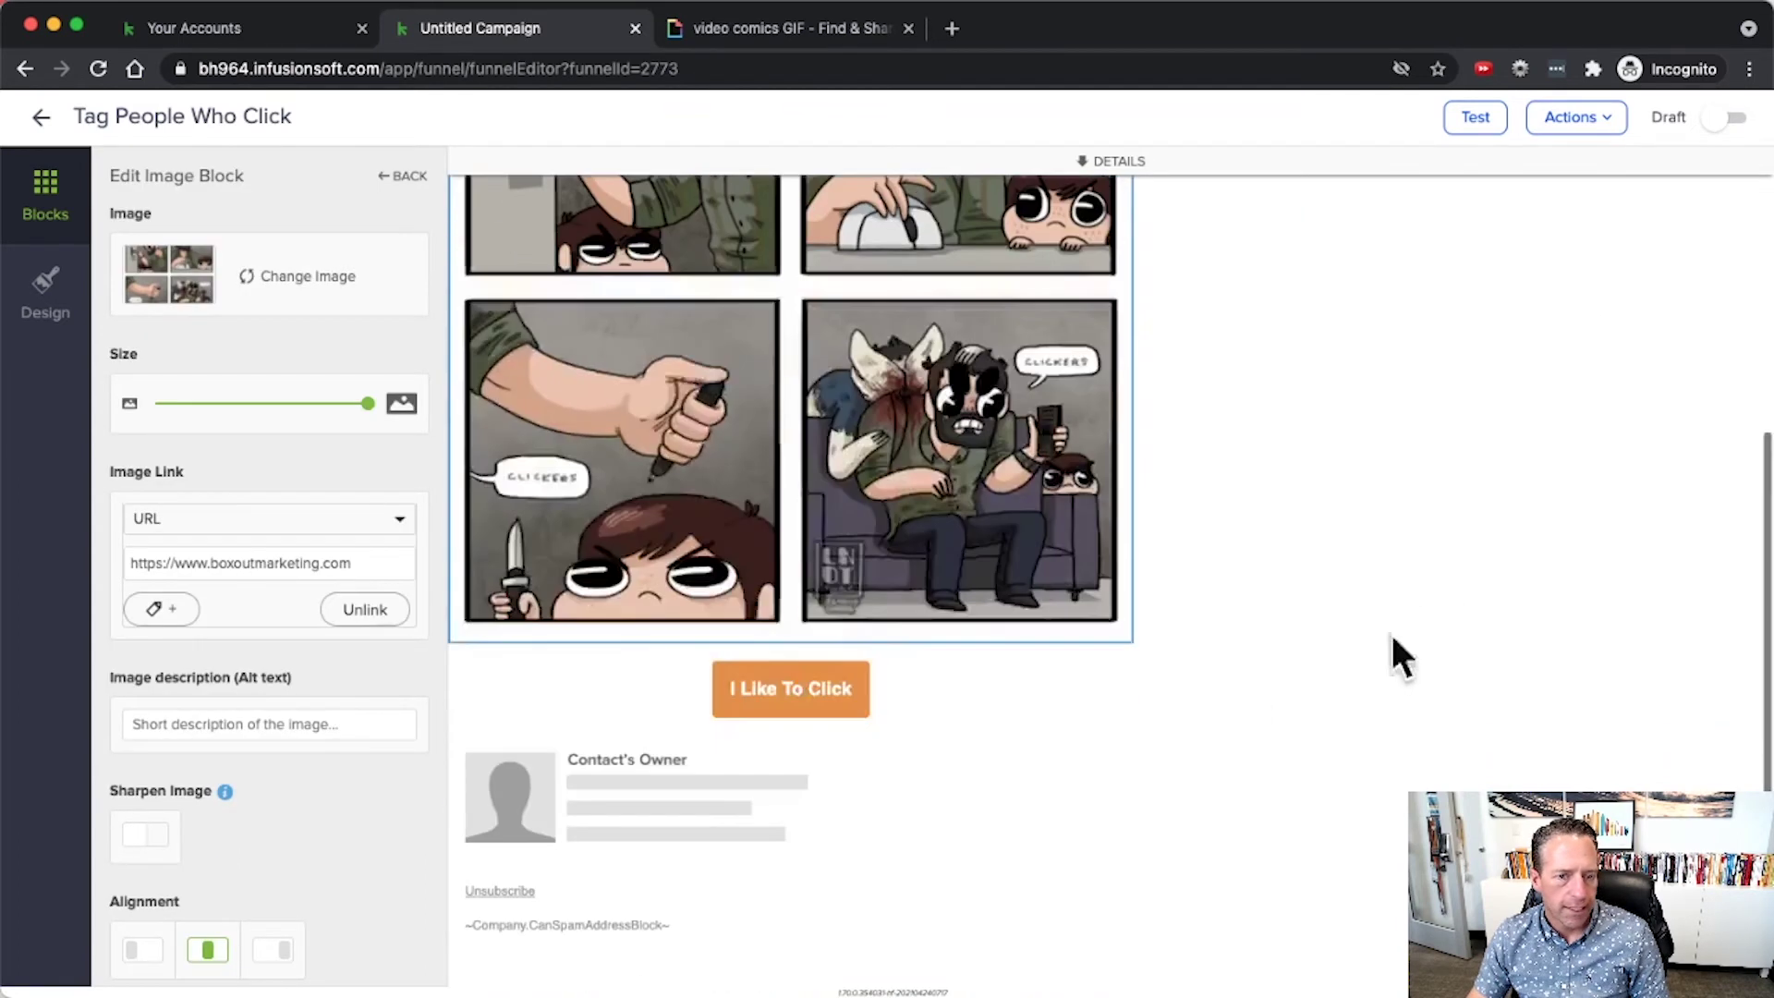
{"action": "left_click", "coordinate": [792, 691]}
{"action": "left_click", "coordinate": [189, 592]}
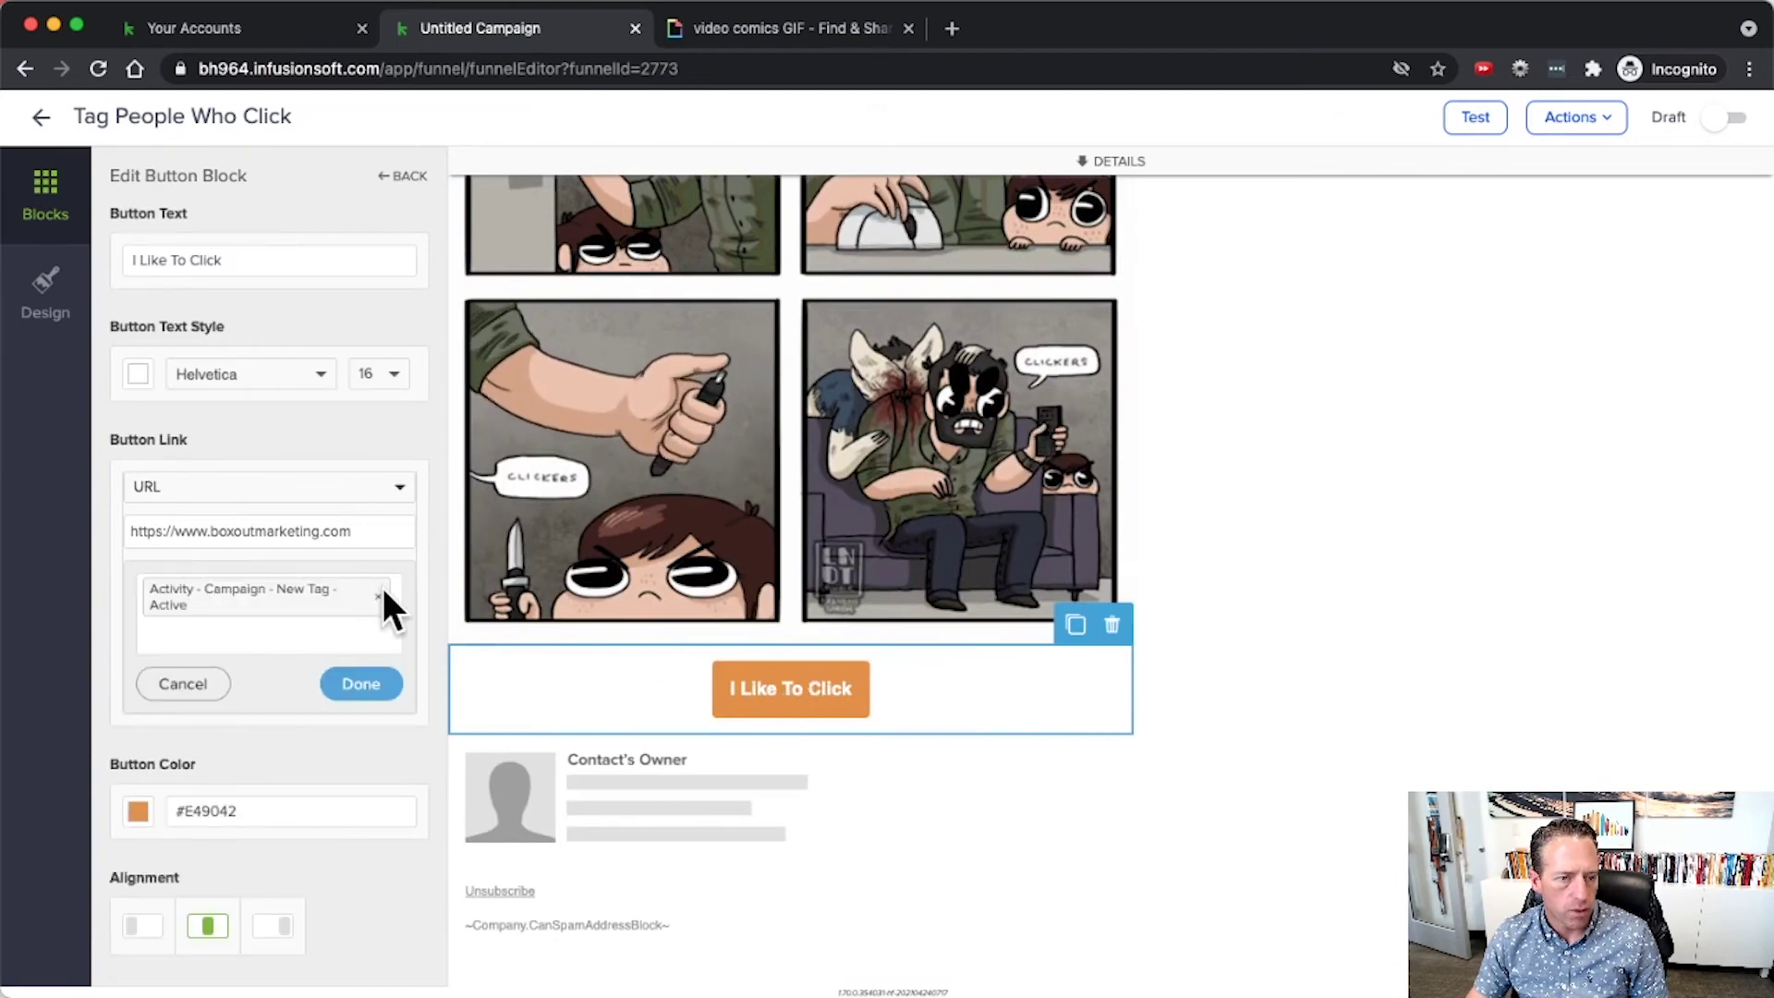
{"action": "left_click", "coordinate": [381, 591]}
{"action": "left_click", "coordinate": [377, 626]}
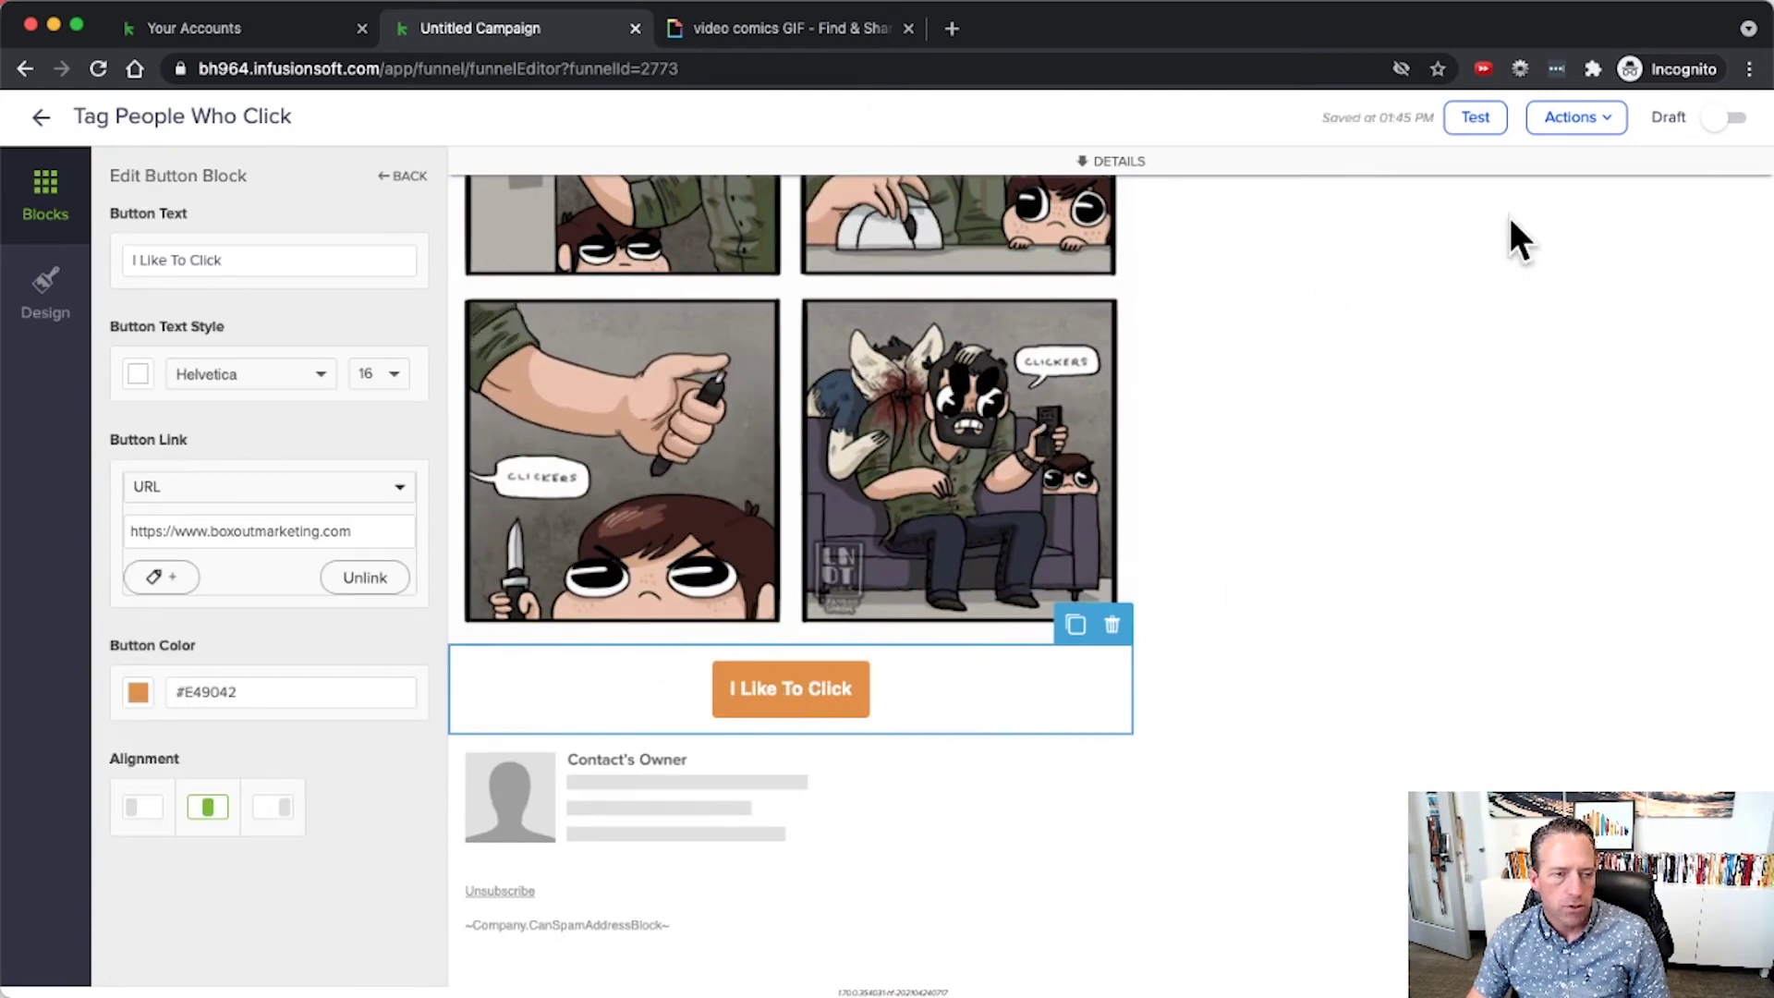
{"action": "left_click", "coordinate": [1724, 119]}
{"action": "left_click", "coordinate": [42, 117]}
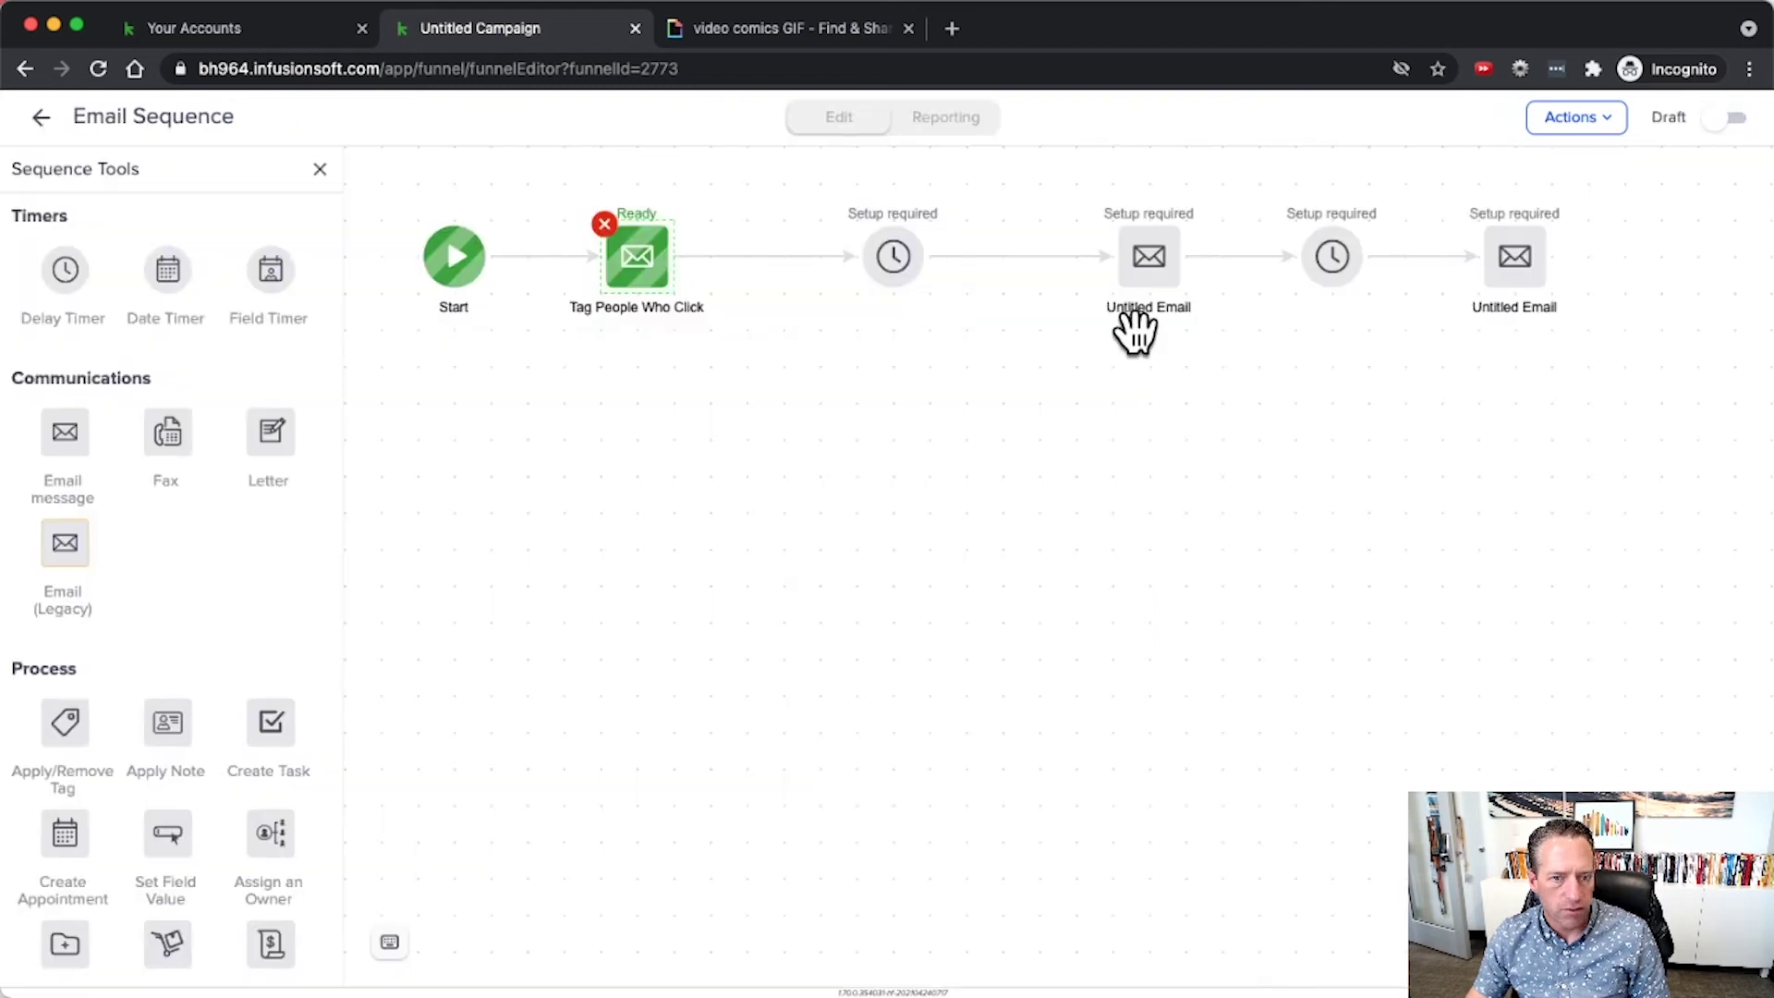
{"action": "left_click", "coordinate": [42, 118]}
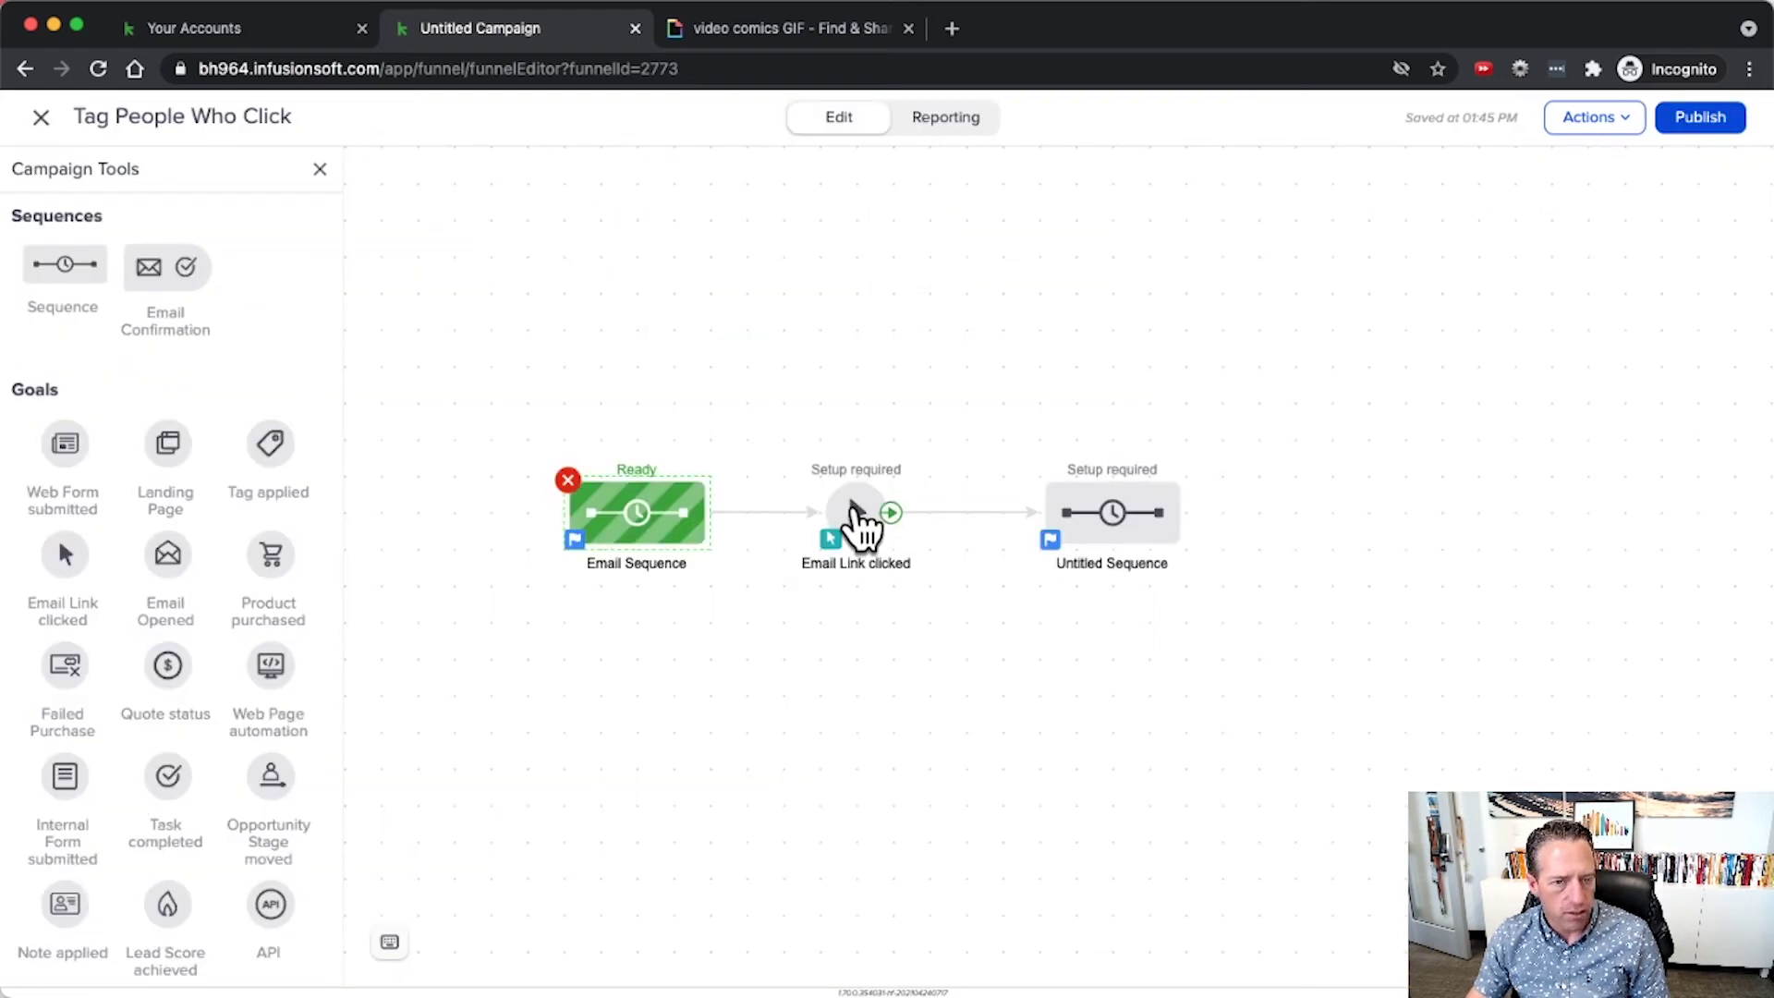
Have the goal track the click here link, comic image and I Like To Click button, and set it Ready.
{"action": "double_click", "coordinate": [858, 519]}
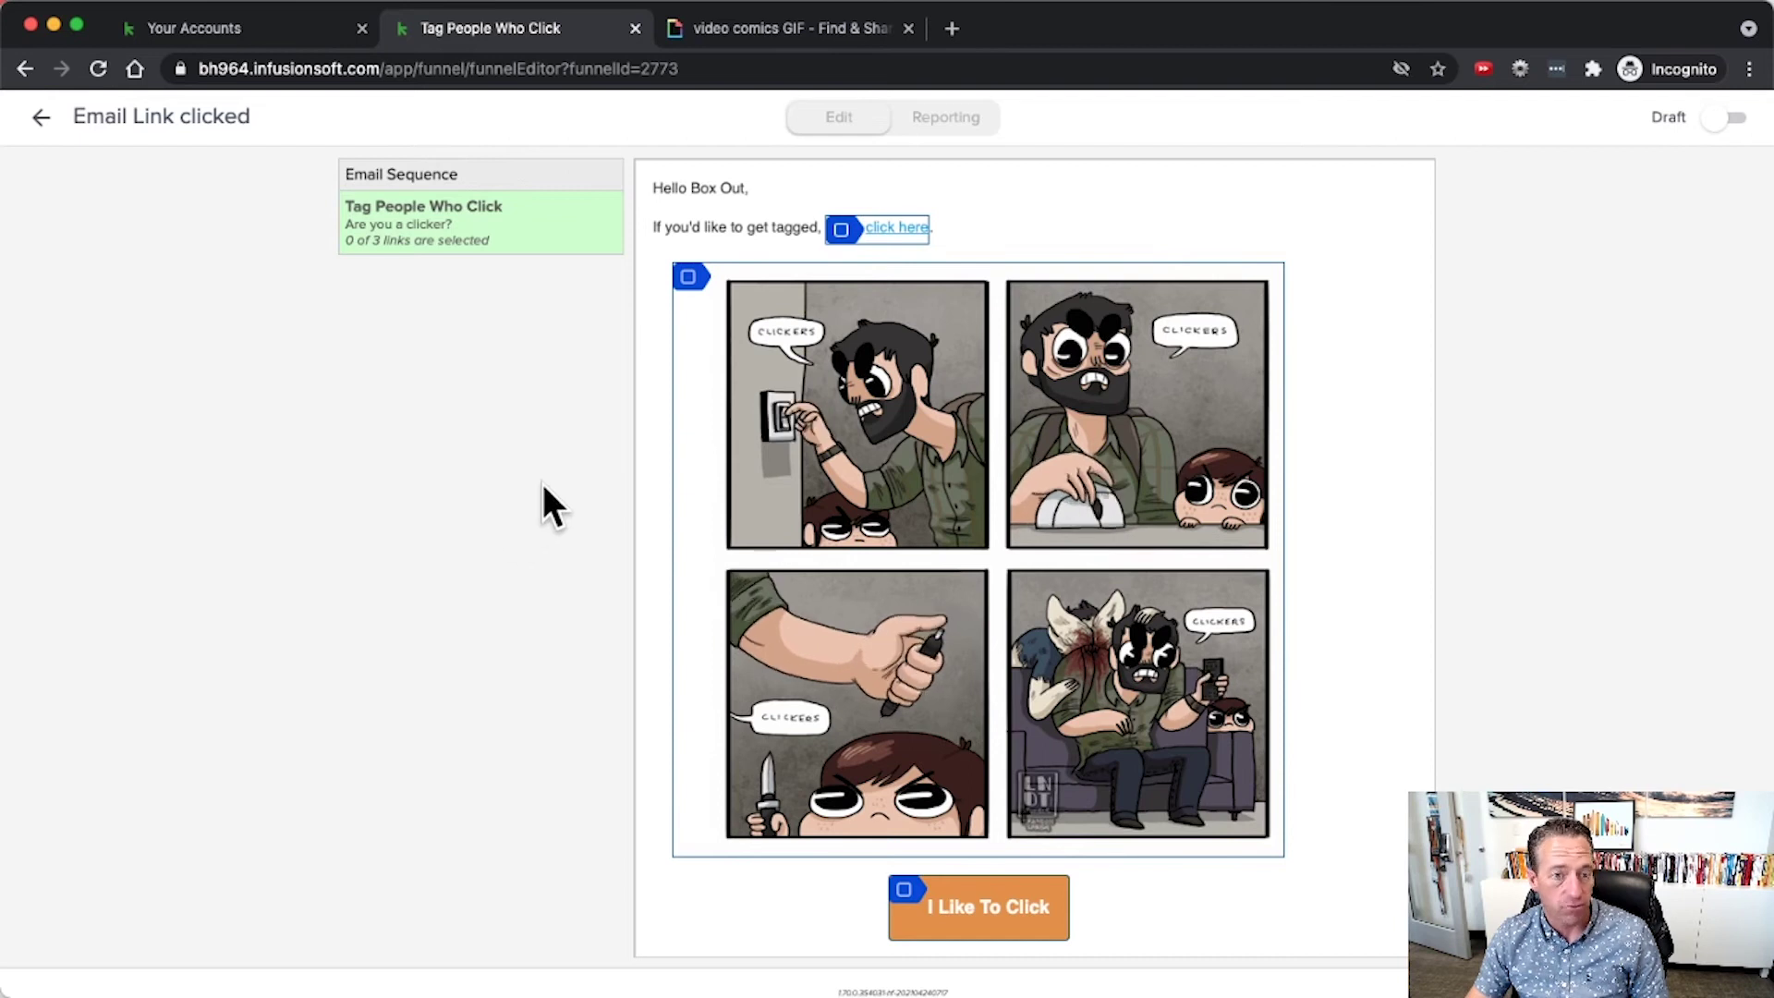
{"action": "left_click", "coordinate": [842, 230]}
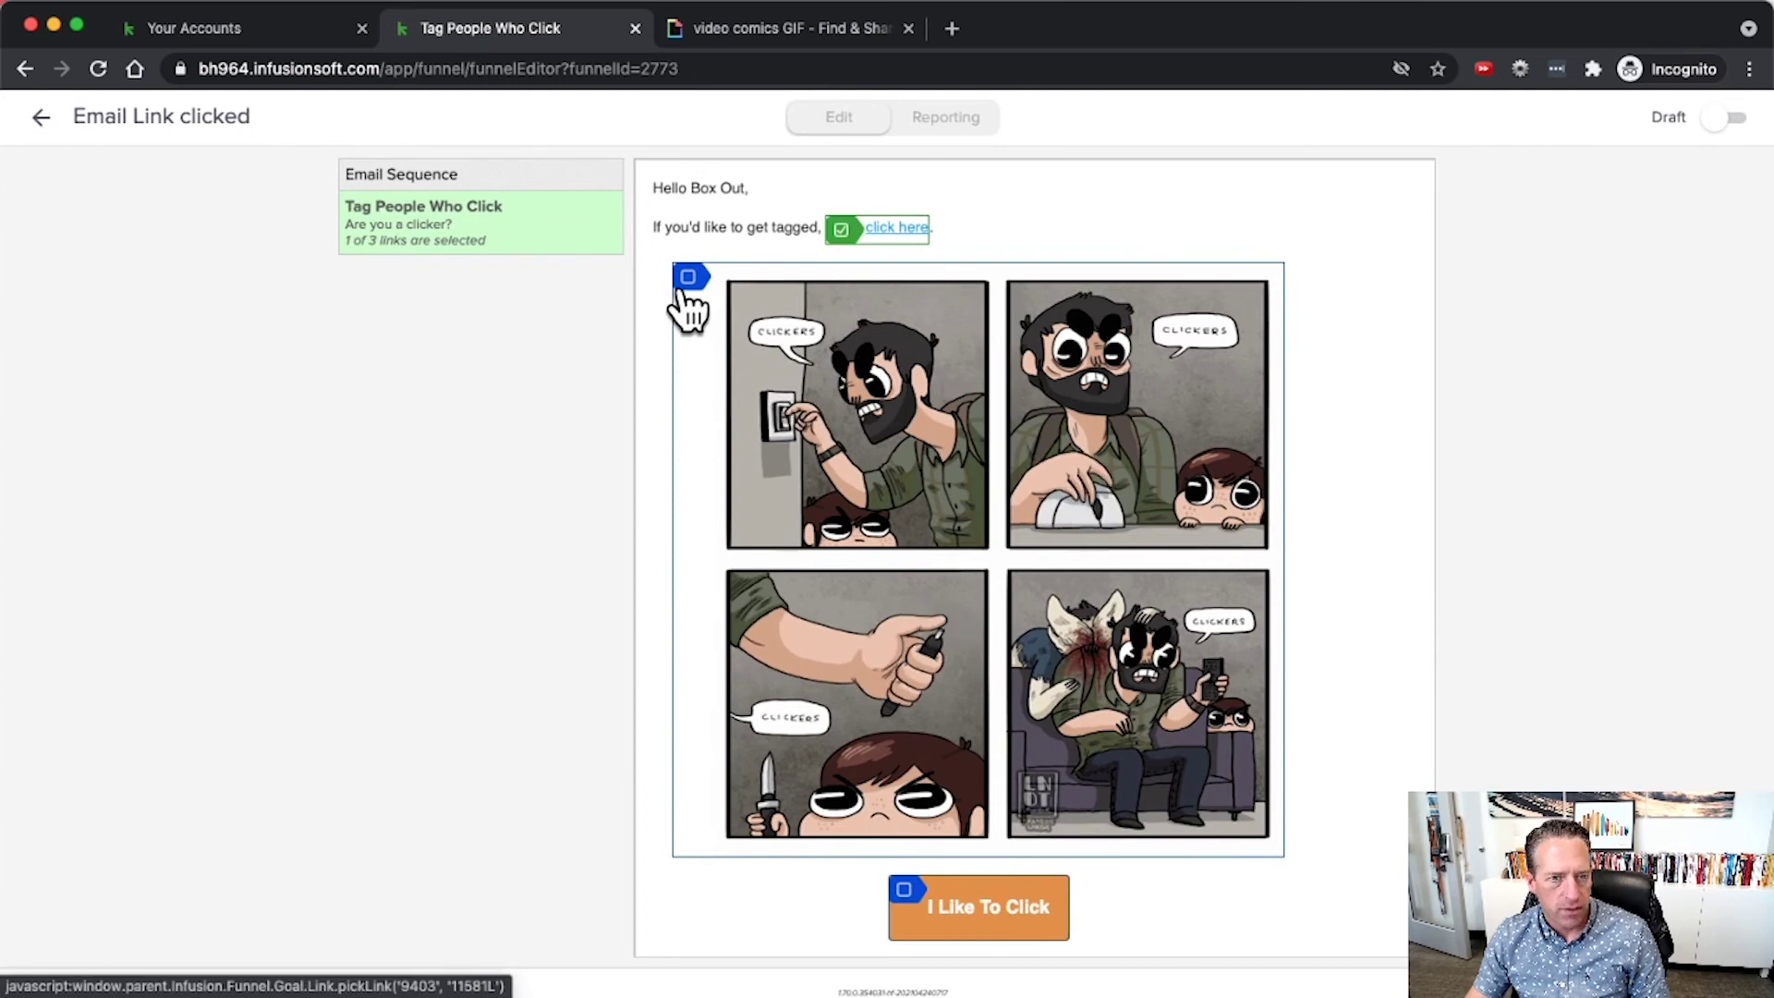
{"action": "left_click", "coordinate": [689, 281]}
{"action": "left_click", "coordinate": [1014, 914]}
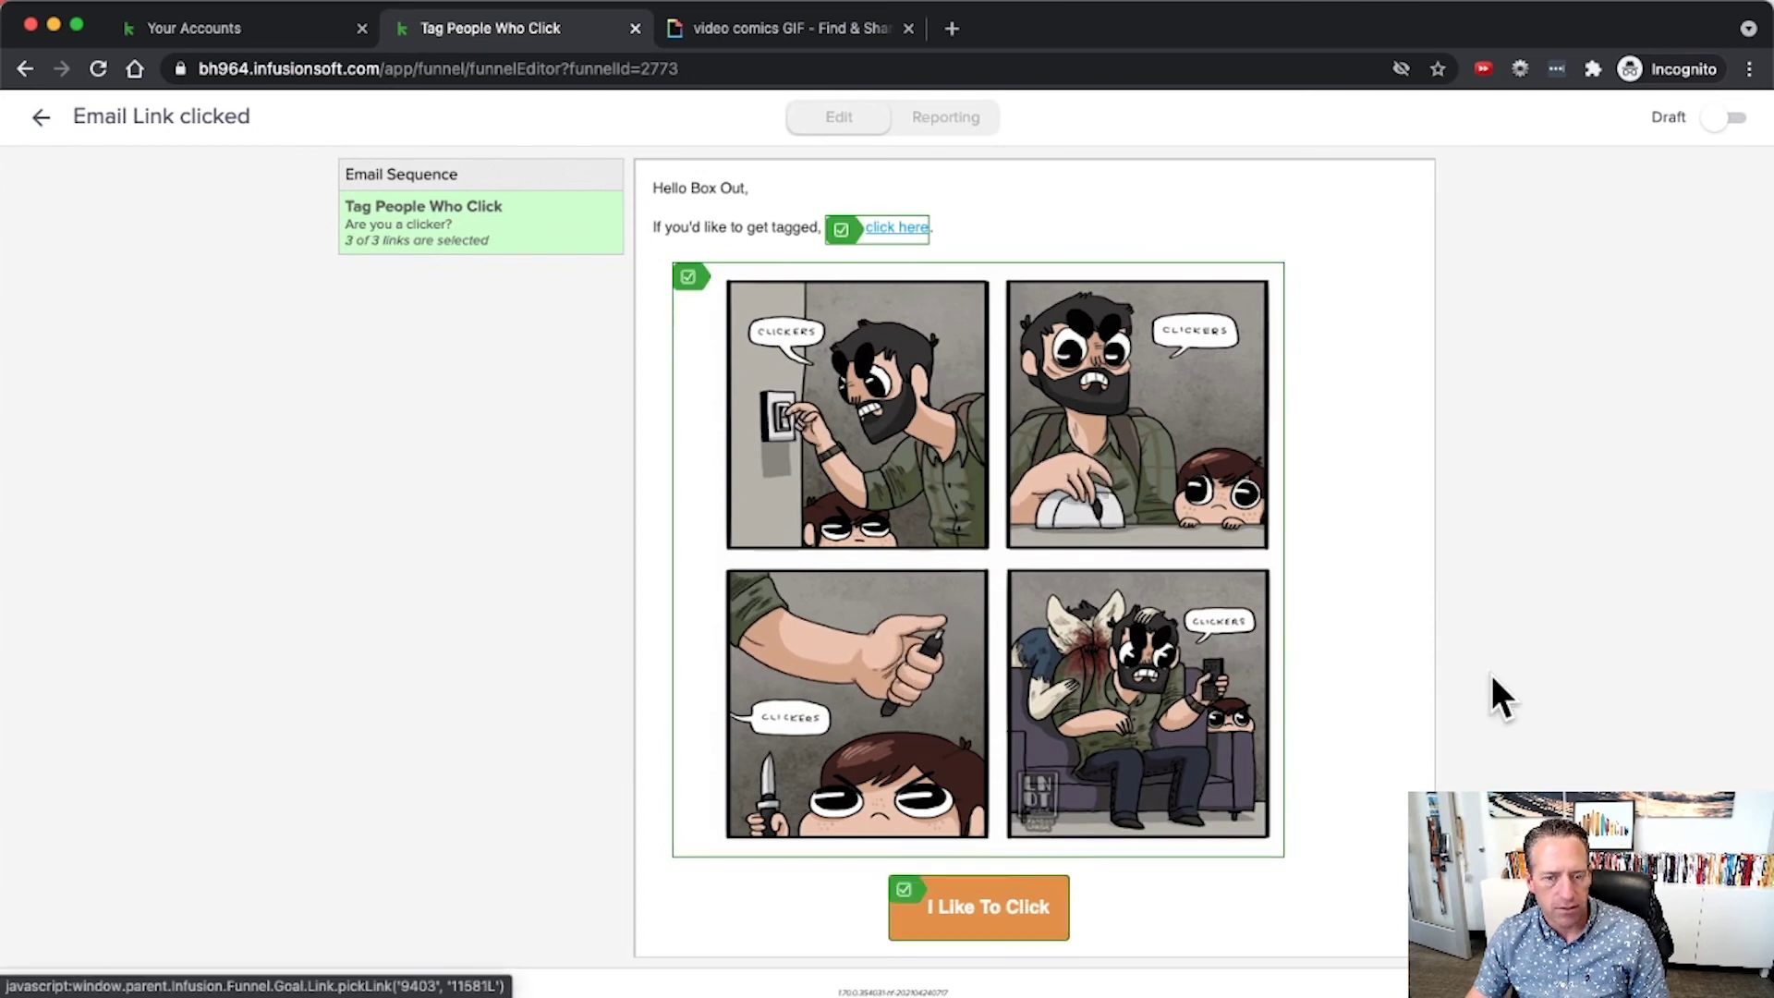
{"action": "left_click", "coordinate": [1724, 120]}
{"action": "left_click", "coordinate": [41, 116]}
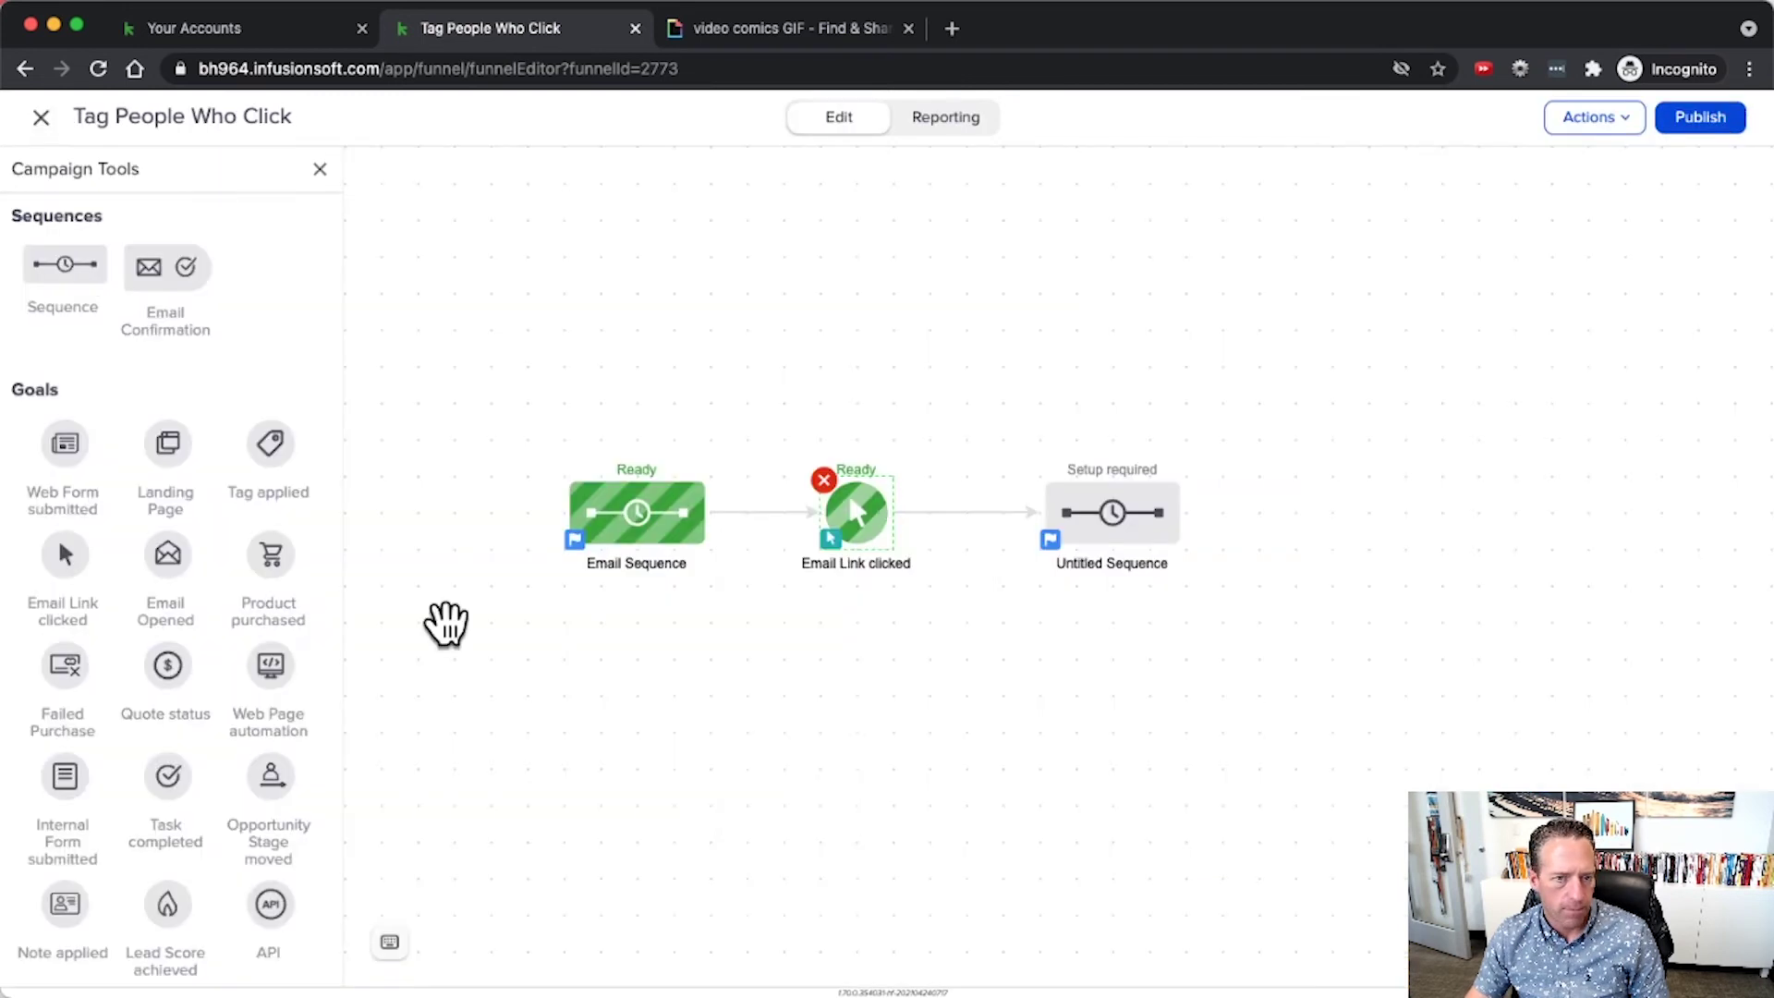
Add an Apply/Remove Tag step after Start in the Untitled Sequence.
{"action": "double_click", "coordinate": [1113, 512]}
{"action": "left_click_drag", "start_coordinate": [74, 730], "coordinate": [591, 263]}
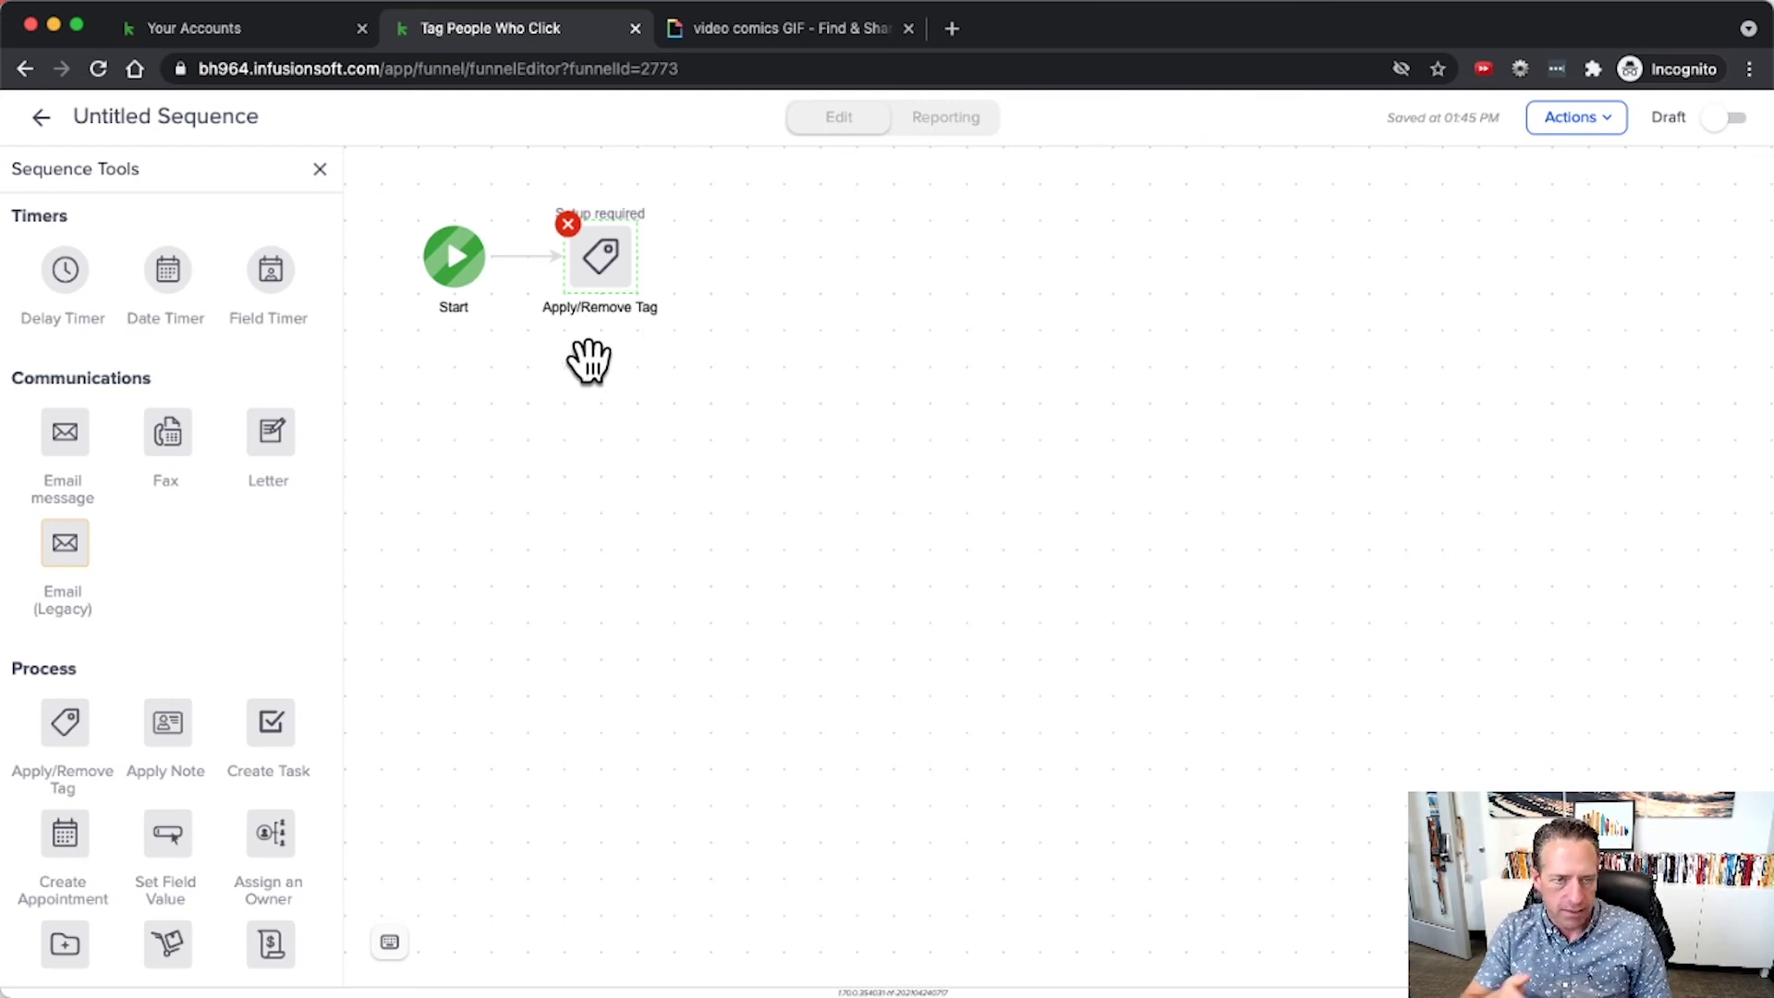
{"action": "left_click", "coordinate": [596, 301]}
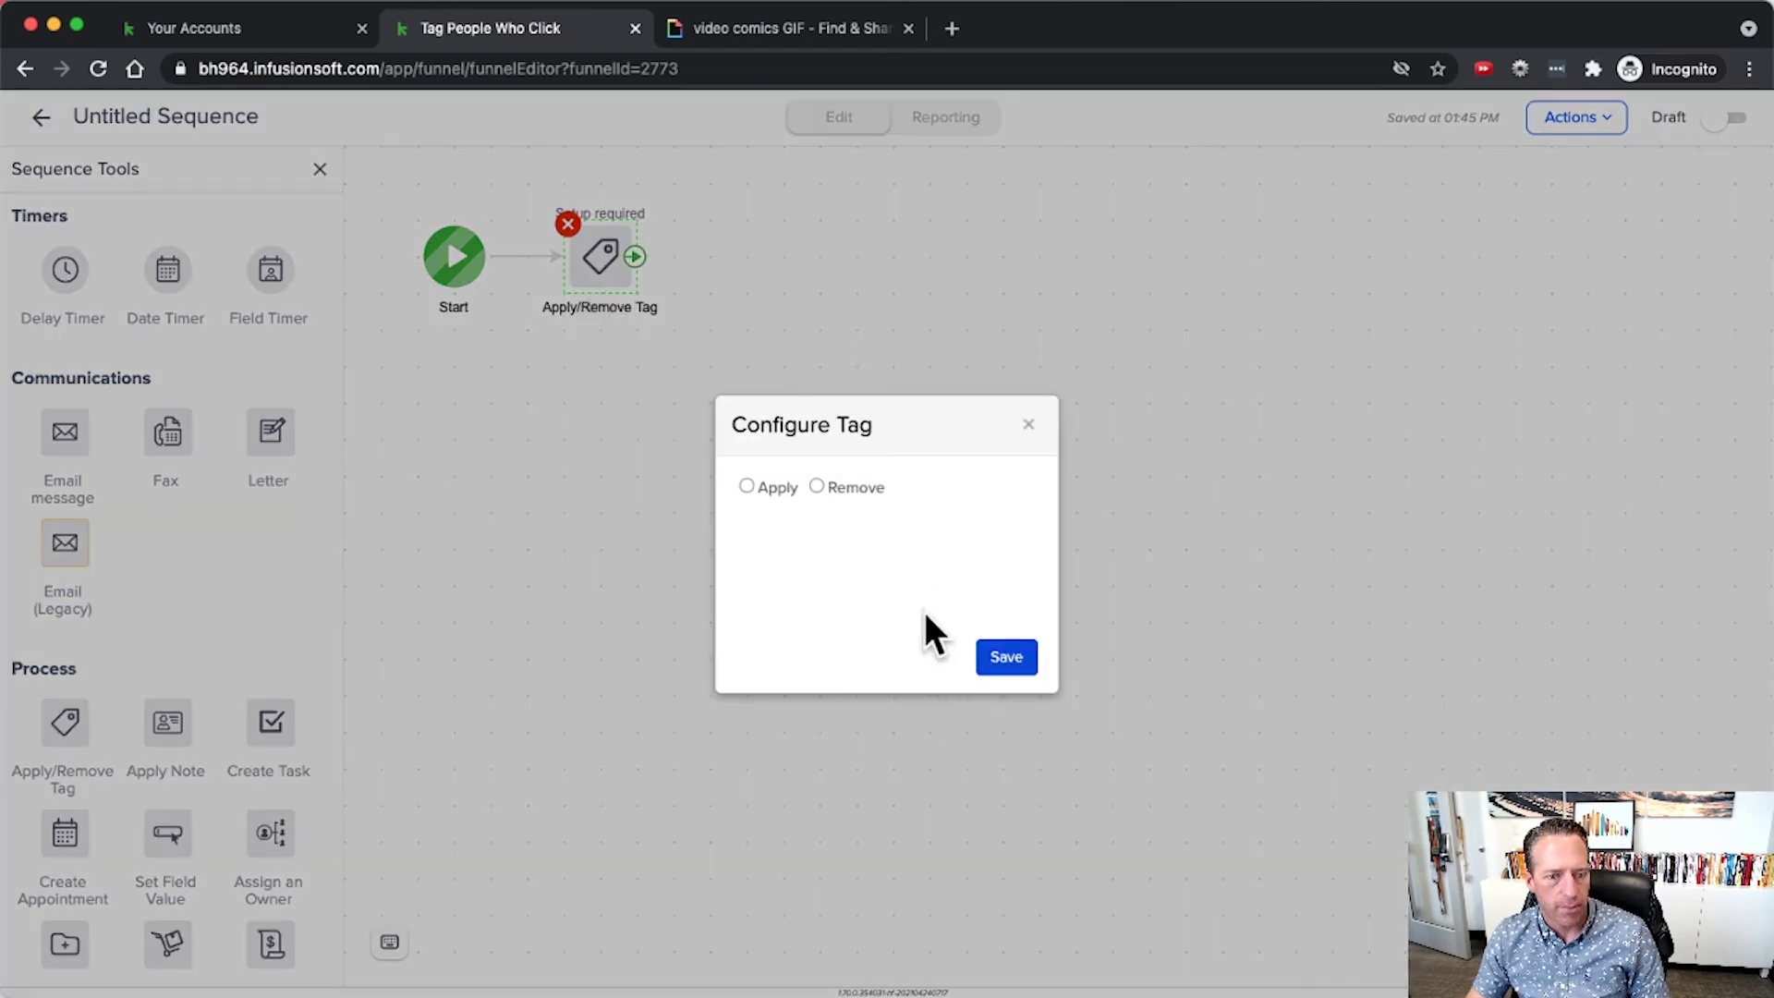
Configure the step to apply the 'Activity - Campaign - Email 1 - Clicked' tag, then mark the sequence Ready.
{"action": "left_click", "coordinate": [825, 545]}
{"action": "left_click", "coordinate": [836, 654]}
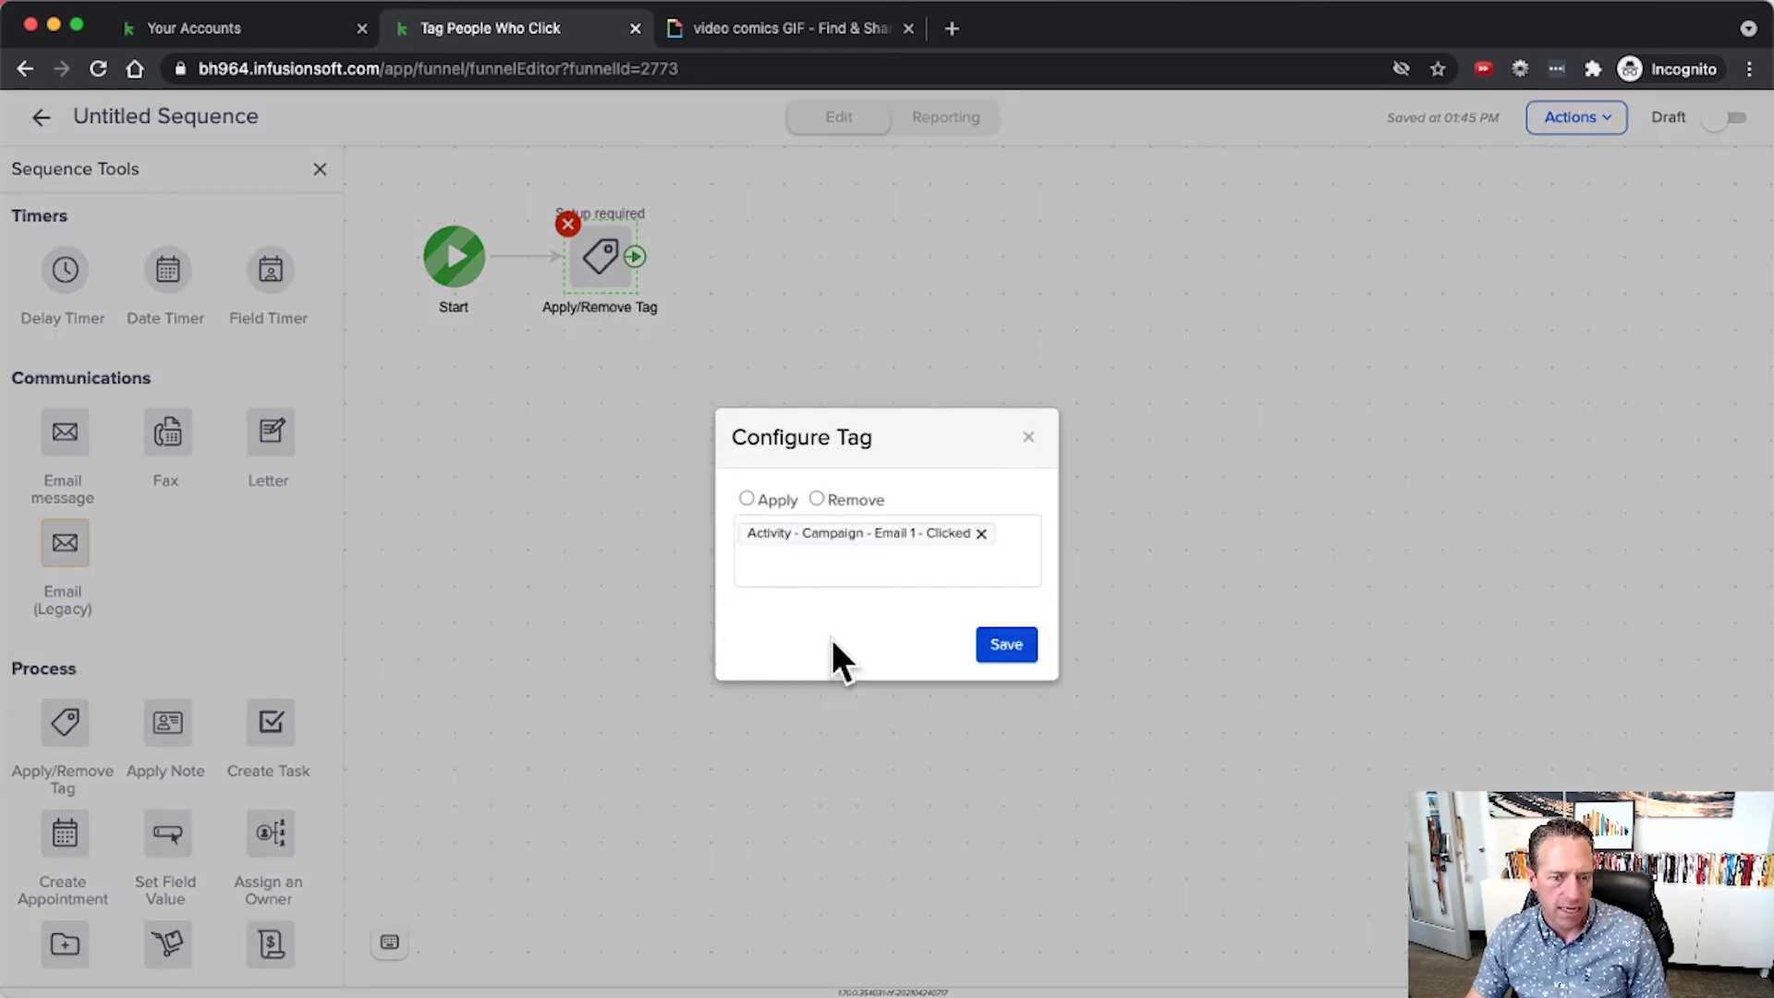
{"action": "left_click", "coordinate": [1002, 647]}
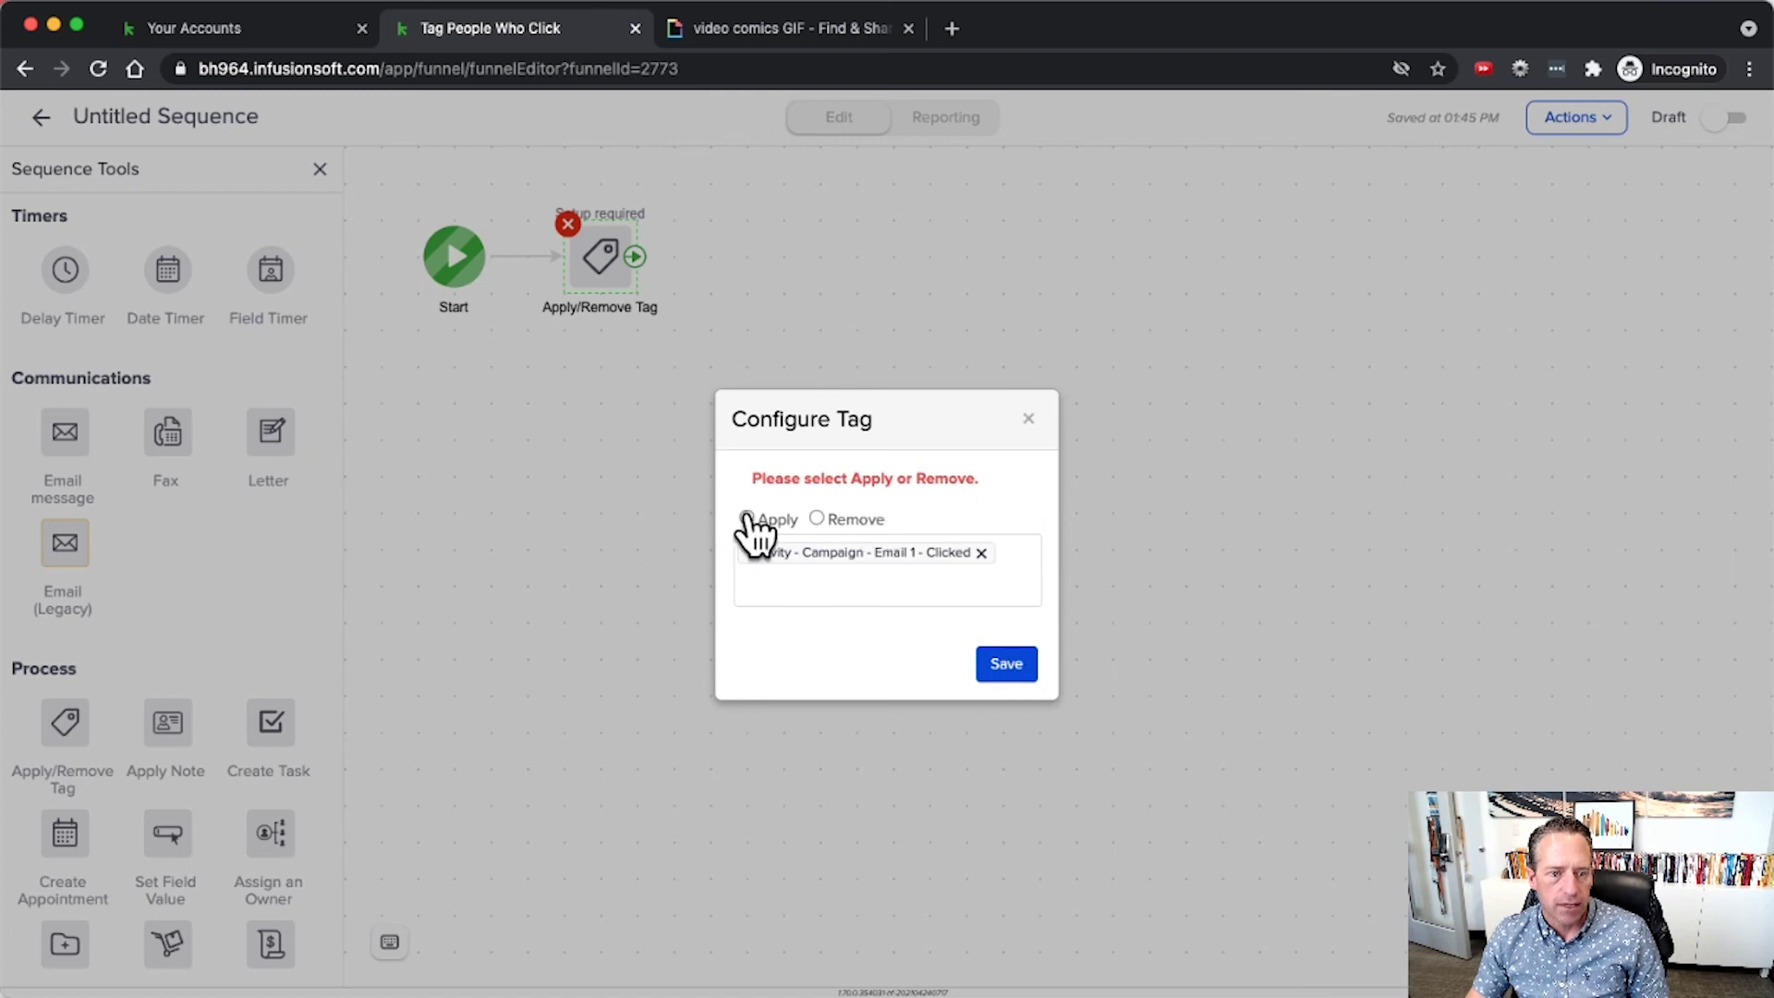
{"action": "left_click", "coordinate": [746, 518]}
{"action": "left_click", "coordinate": [994, 667]}
{"action": "left_click", "coordinate": [1724, 121]}
{"action": "left_click", "coordinate": [40, 118]}
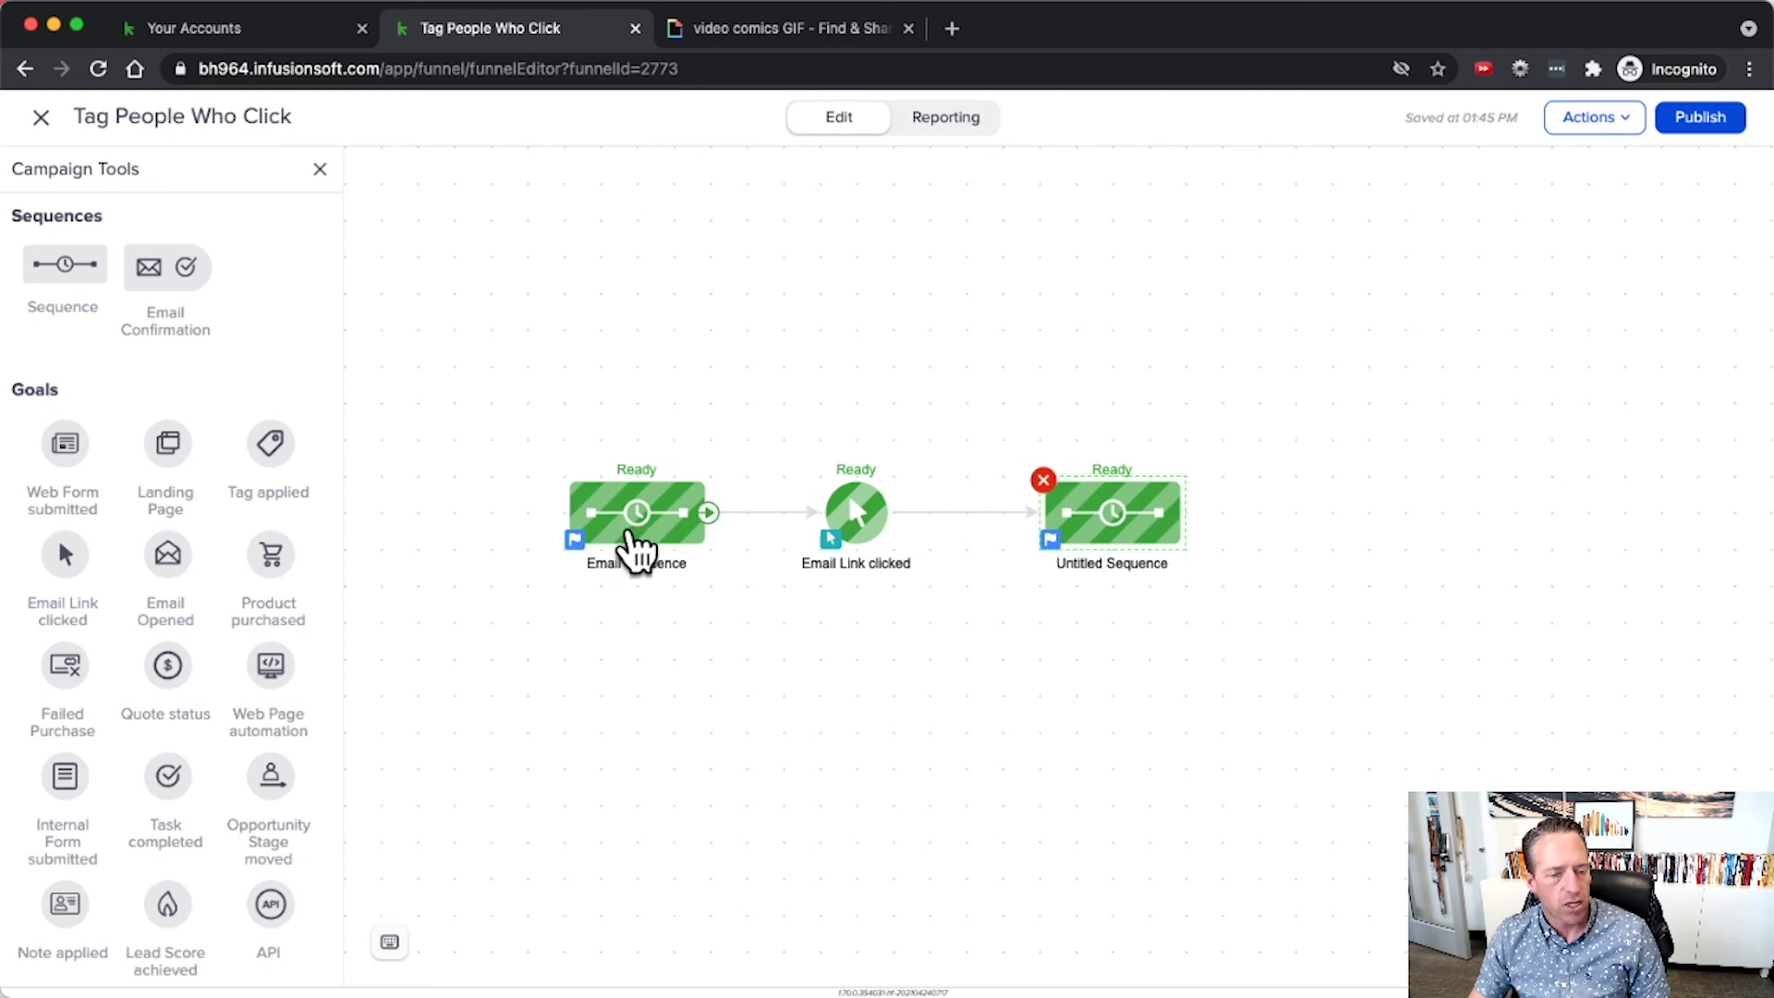
{"action": "double_click", "coordinate": [634, 532]}
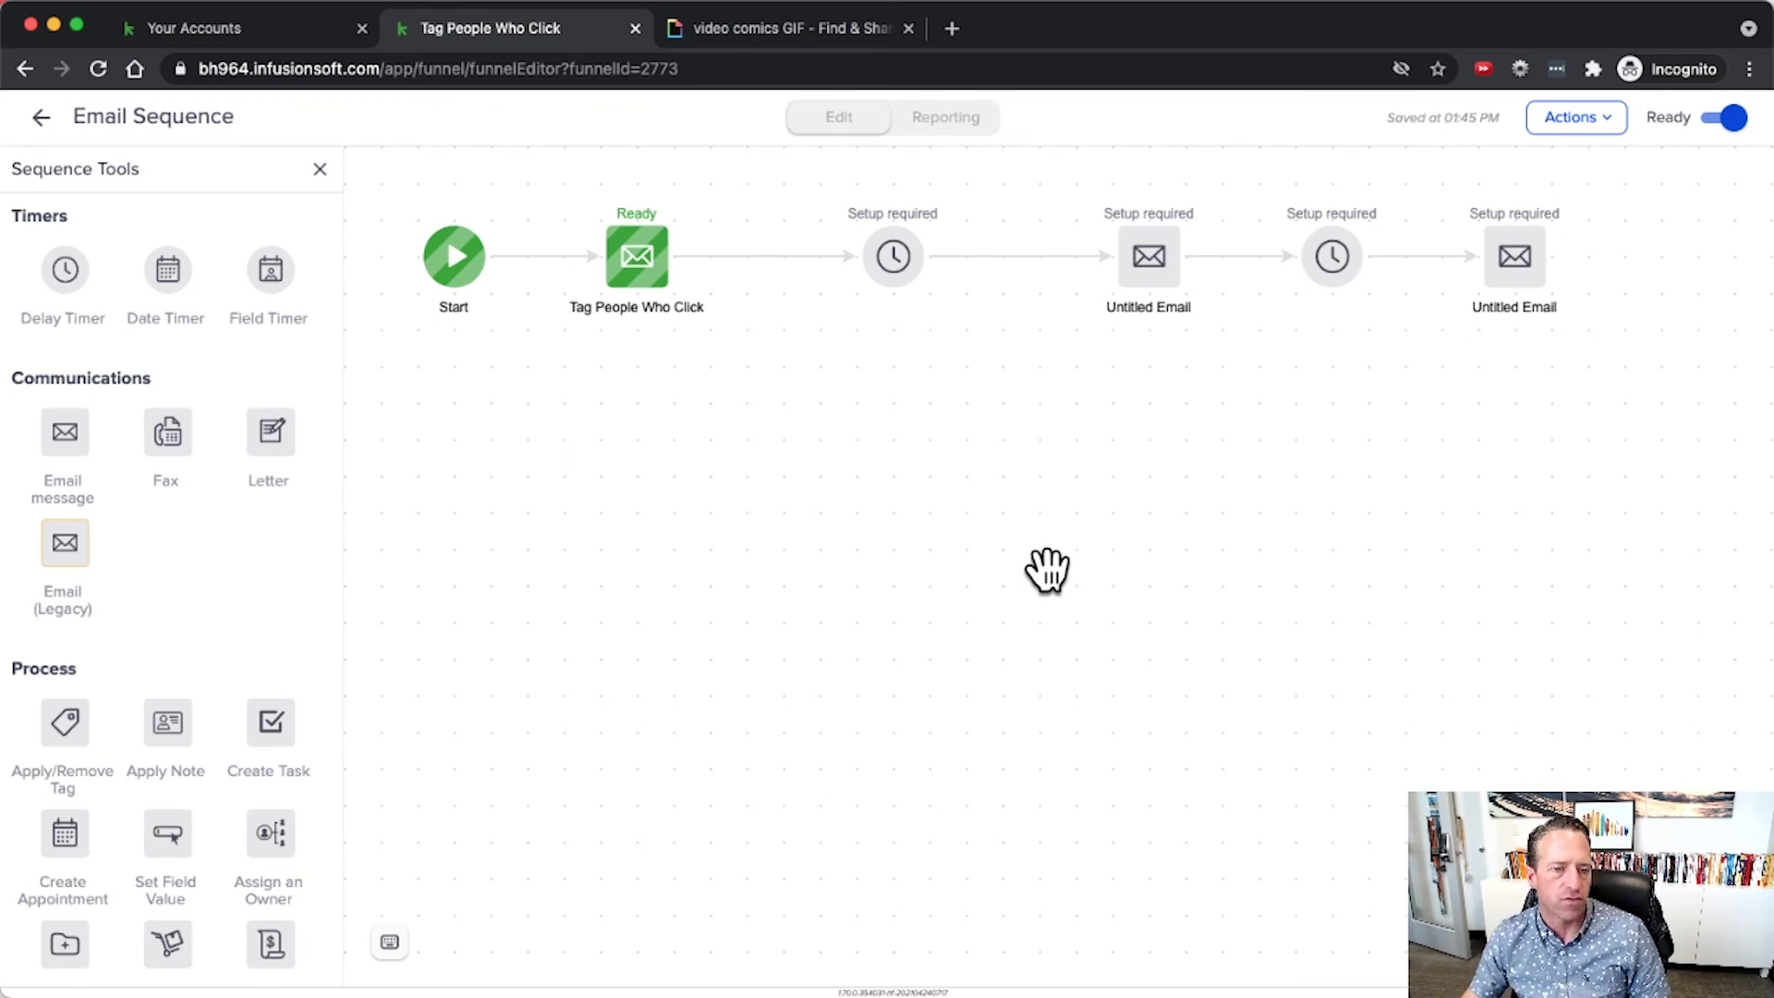
{"action": "left_click", "coordinate": [40, 118]}
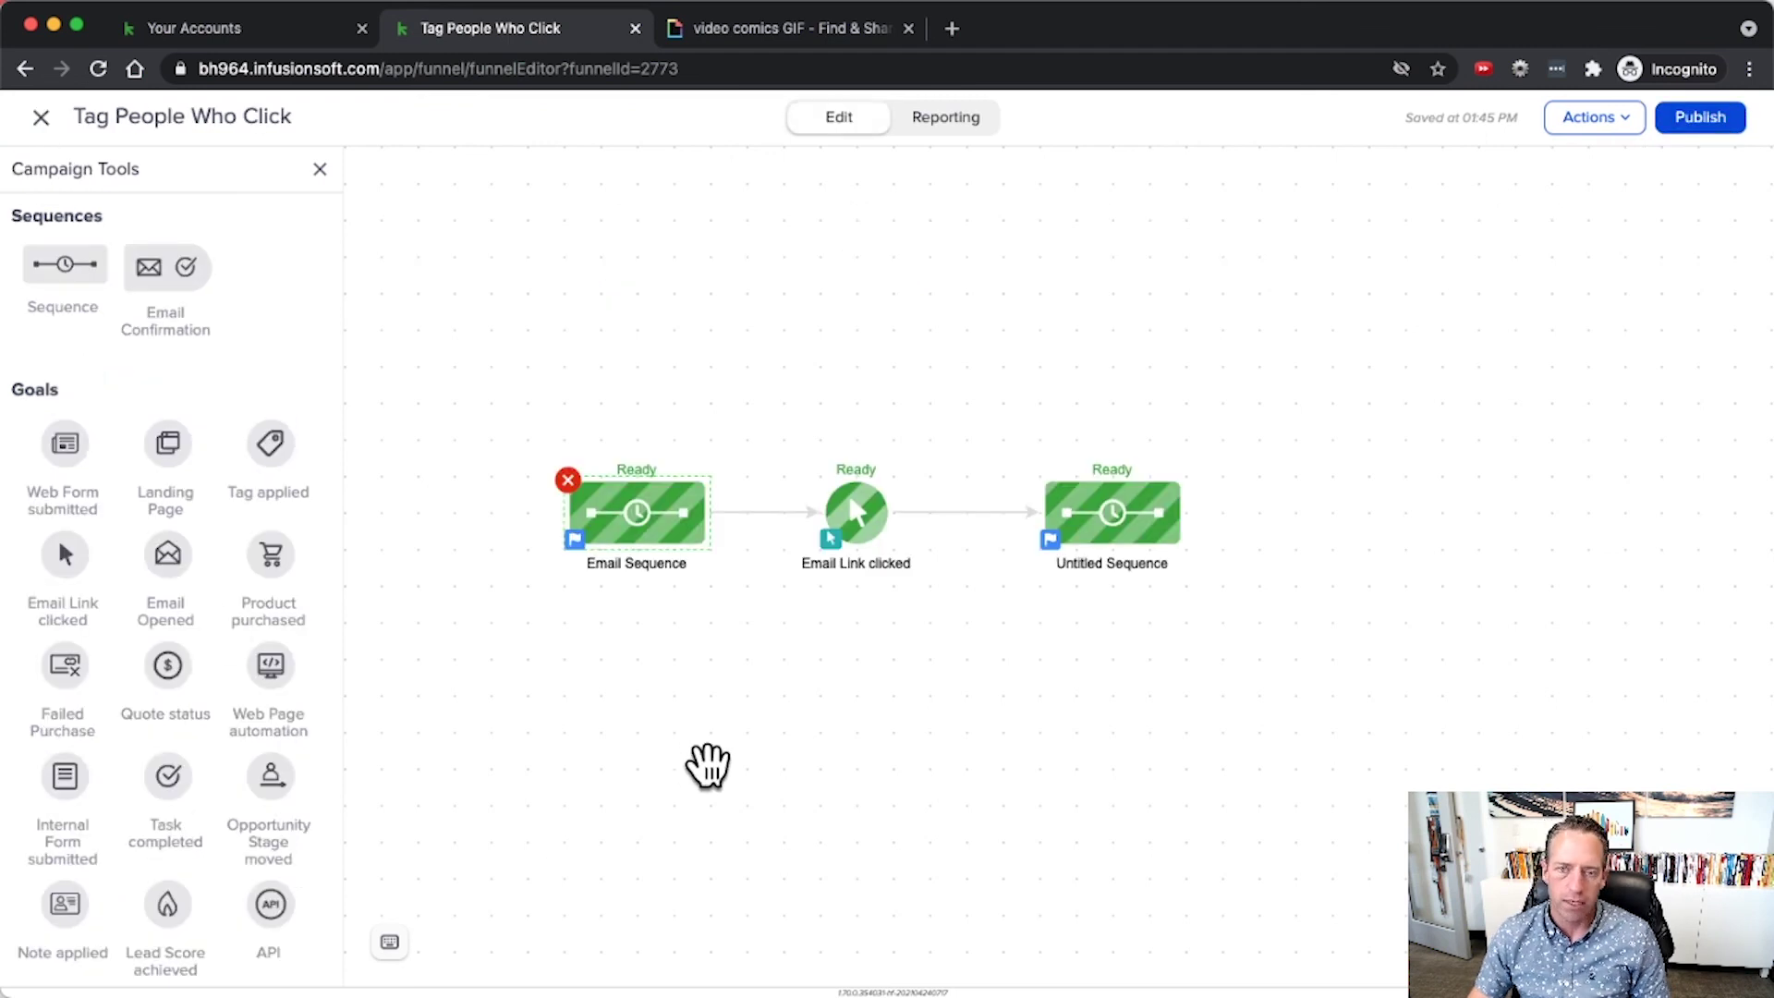